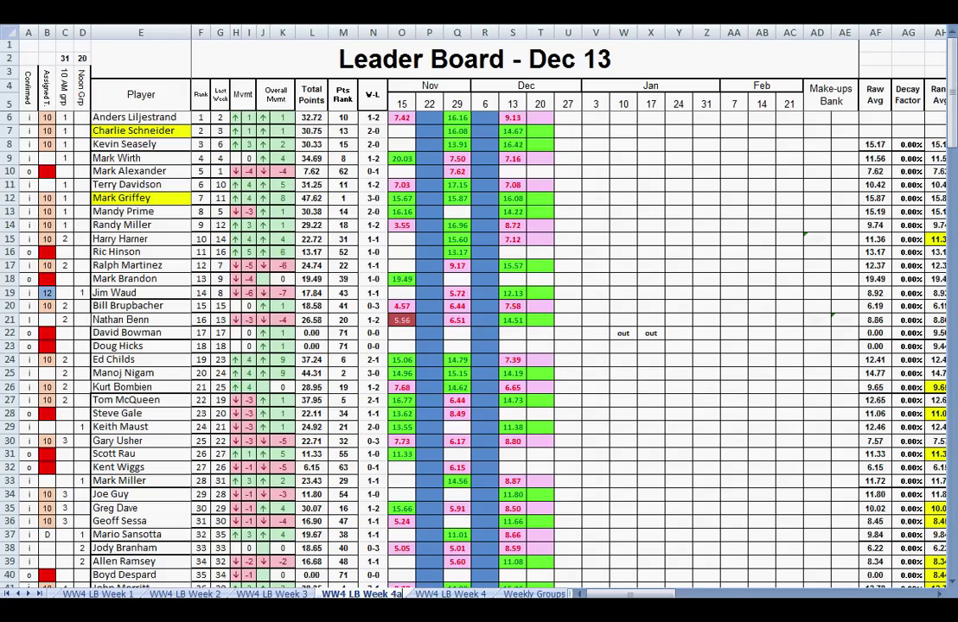
Change the sheet's title to "Leader Board - Dec 20"
{"action": "left_click", "coordinate": [856, 79]}
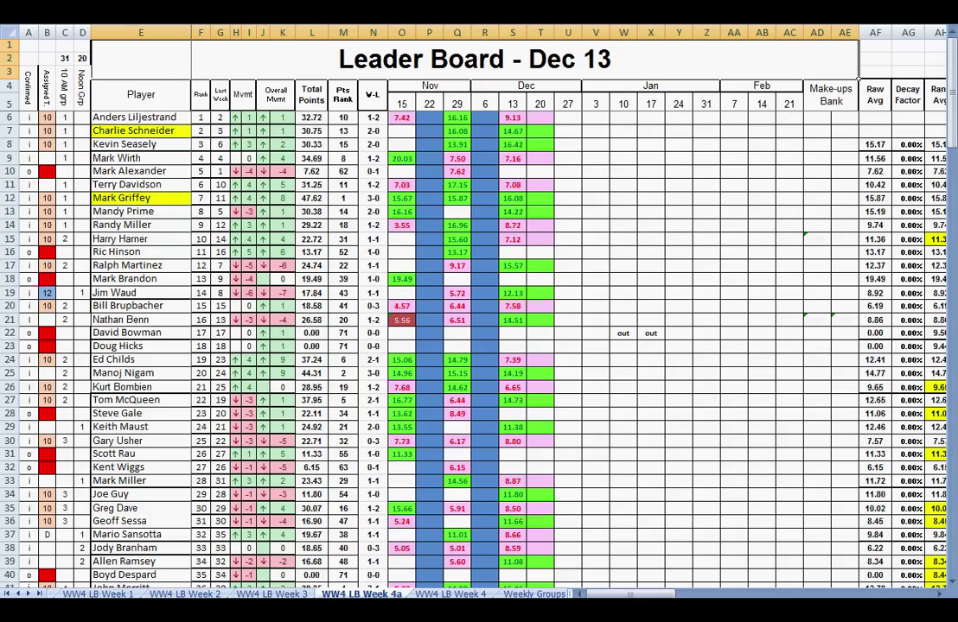
{"action": "key", "text": "F2"}
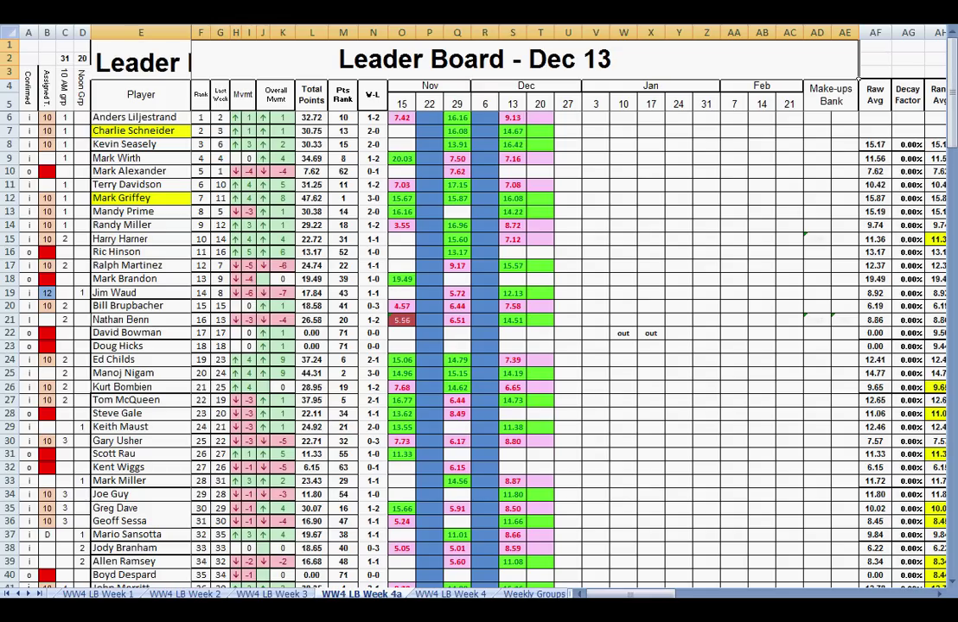
{"action": "key", "text": "BackSpace"}
{"action": "key", "text": "BackSpace"}
{"action": "type", "text": "20"}
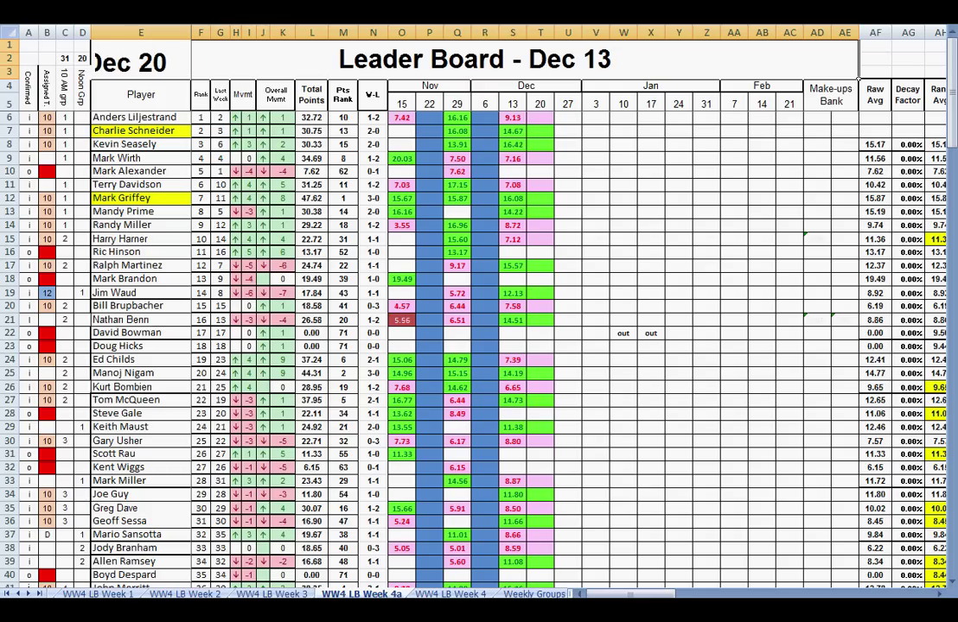
{"action": "key", "text": "Return"}
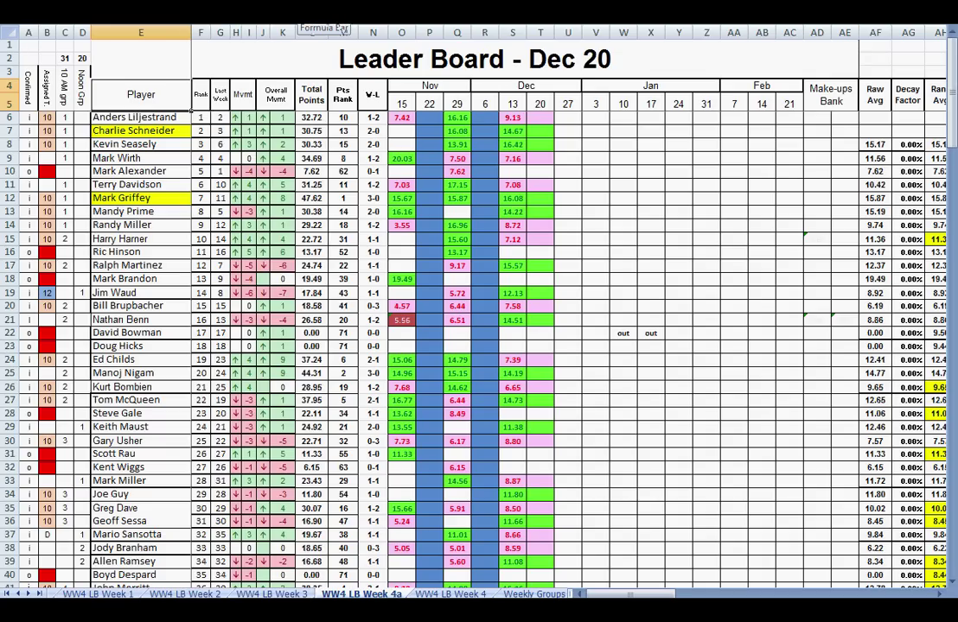
Hide columns A through D, ahead of the Player column
{"action": "left_click_drag", "start_coordinate": [29, 32], "coordinate": [82, 33]}
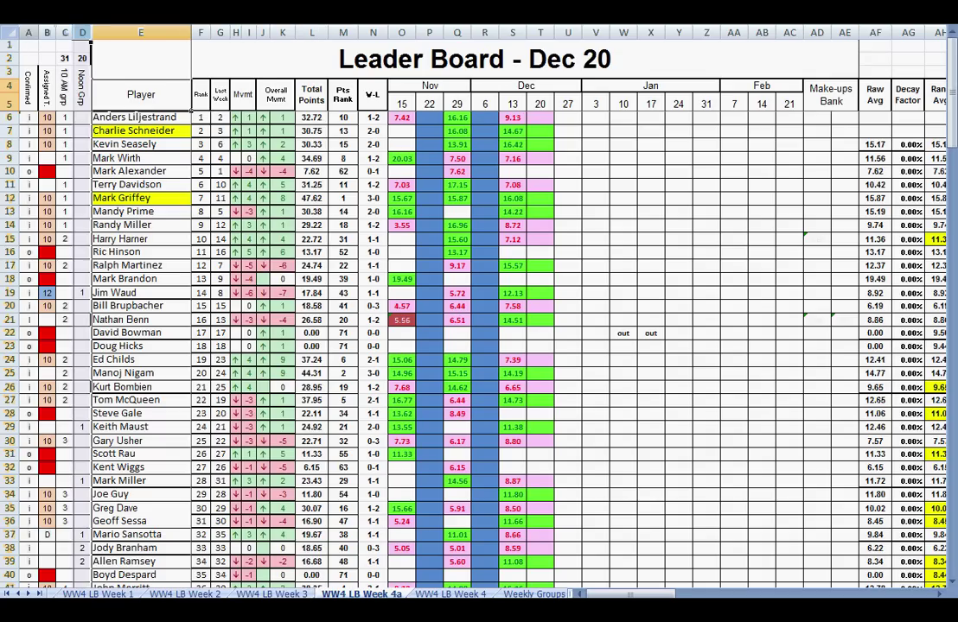
{"action": "right_click", "coordinate": [82, 35]}
{"action": "left_click", "coordinate": [116, 196]}
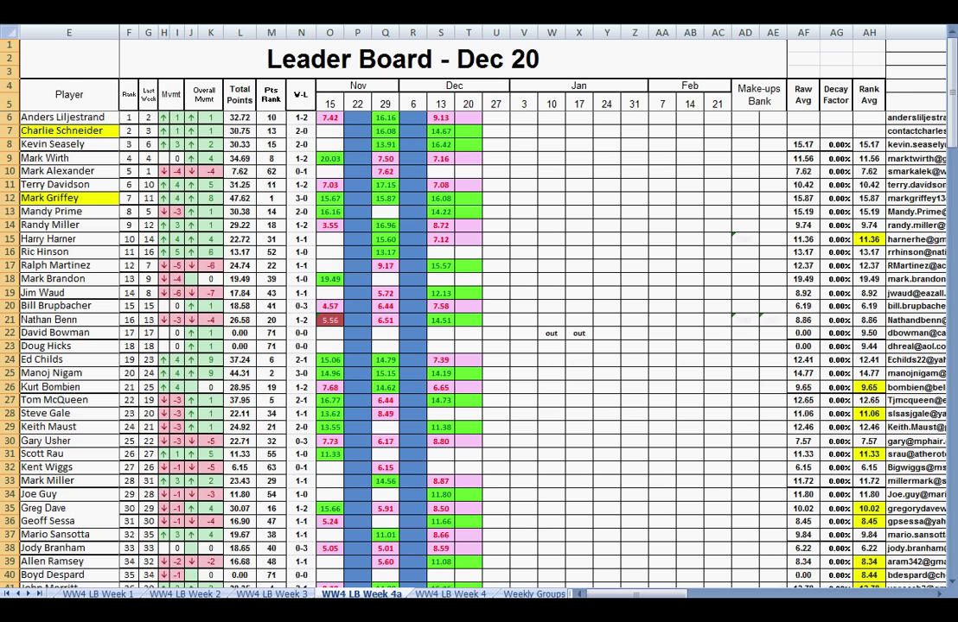
Copy all Rank values down to row 84 and paste them as values only into the Last Week column, starting at G6
{"action": "left_click_drag", "start_coordinate": [128, 130], "coordinate": [138, 433]}
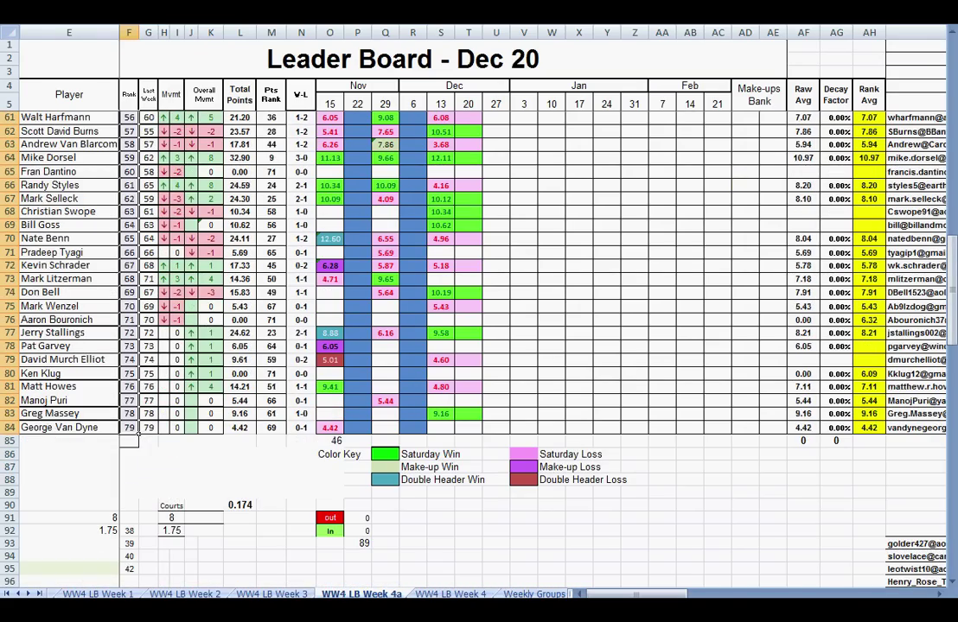
{"action": "scroll", "coordinate": [137, 439], "scroll_direction": "up", "scroll_amount": 18}
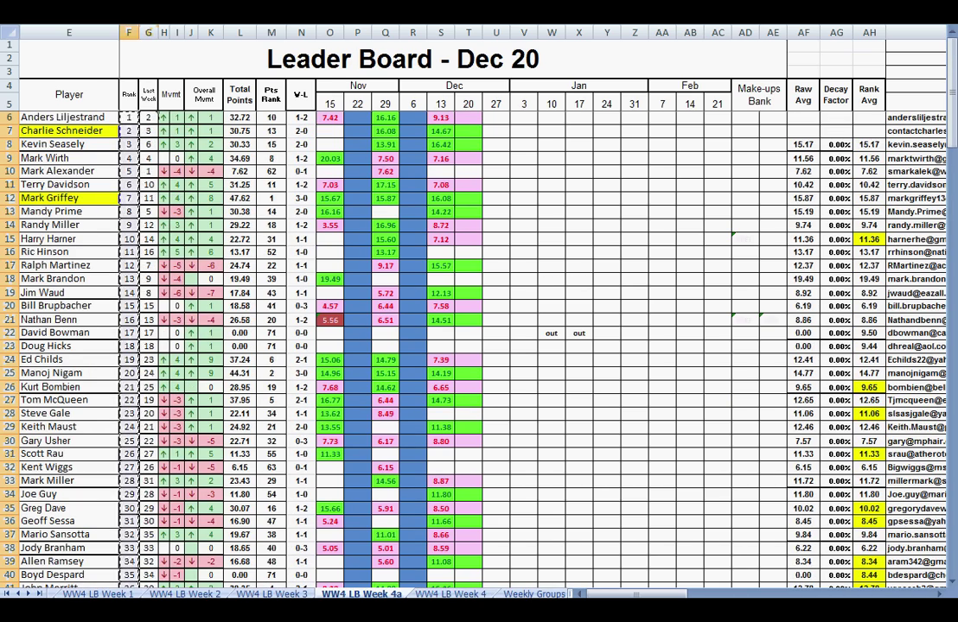
{"action": "right_click", "coordinate": [147, 118]}
{"action": "left_click", "coordinate": [197, 178]}
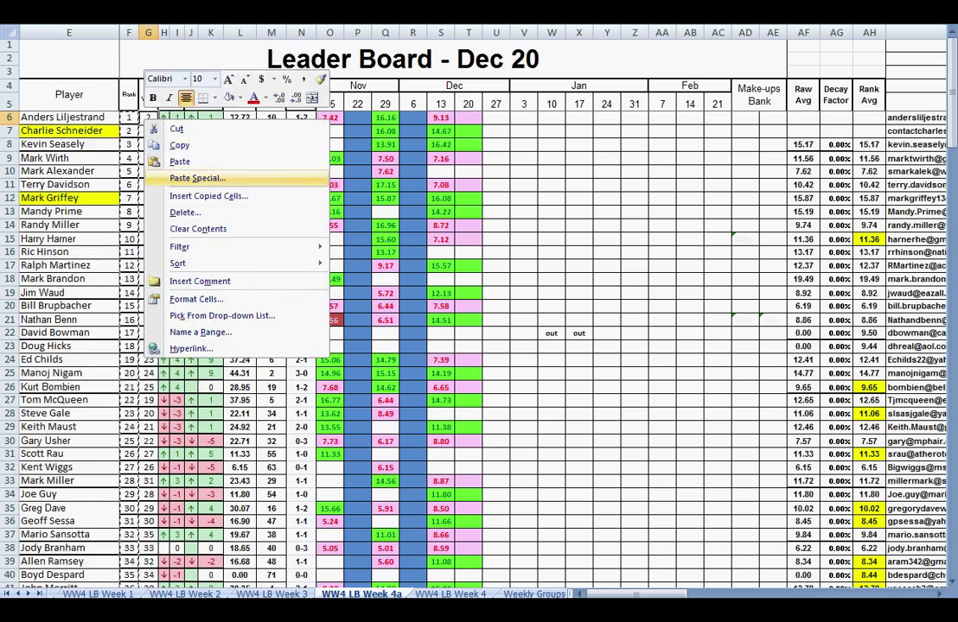
{"action": "left_click", "coordinate": [197, 178]}
{"action": "key", "text": "v"}
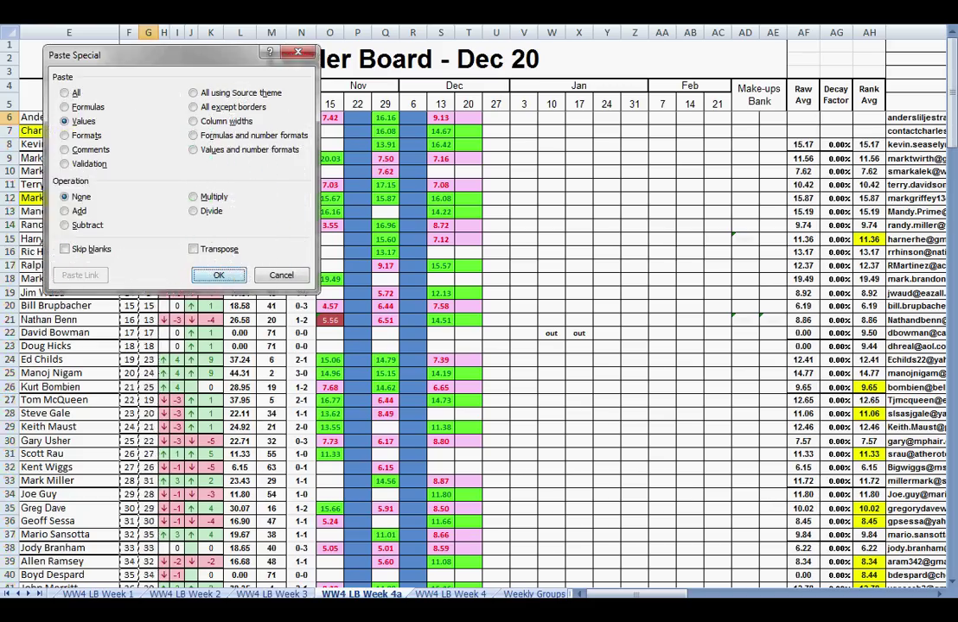
{"action": "key", "text": "Return"}
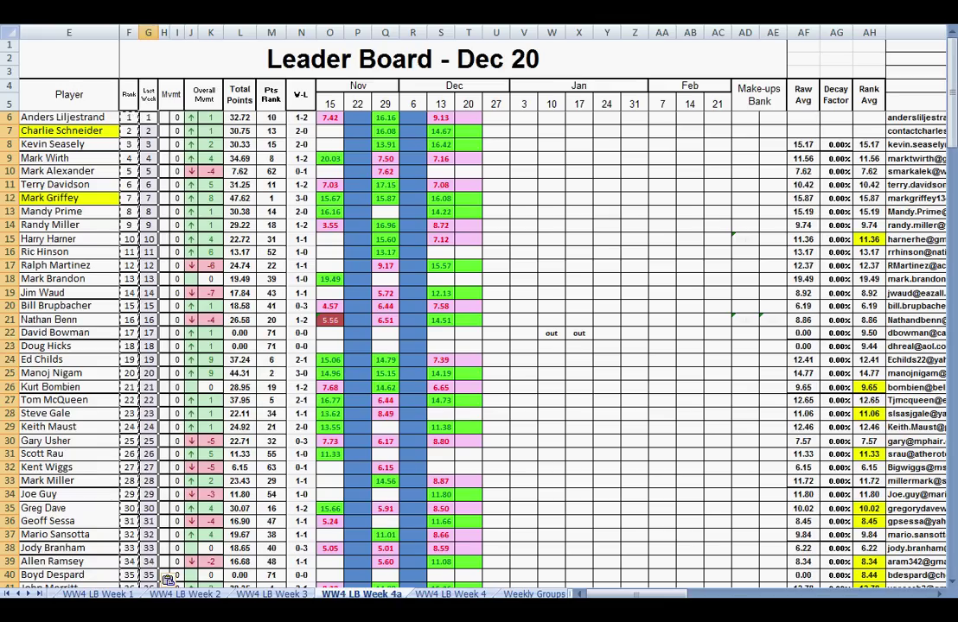
Hide columns G through K, covering Last Week and the two movement columns
{"action": "left_click", "coordinate": [129, 32]}
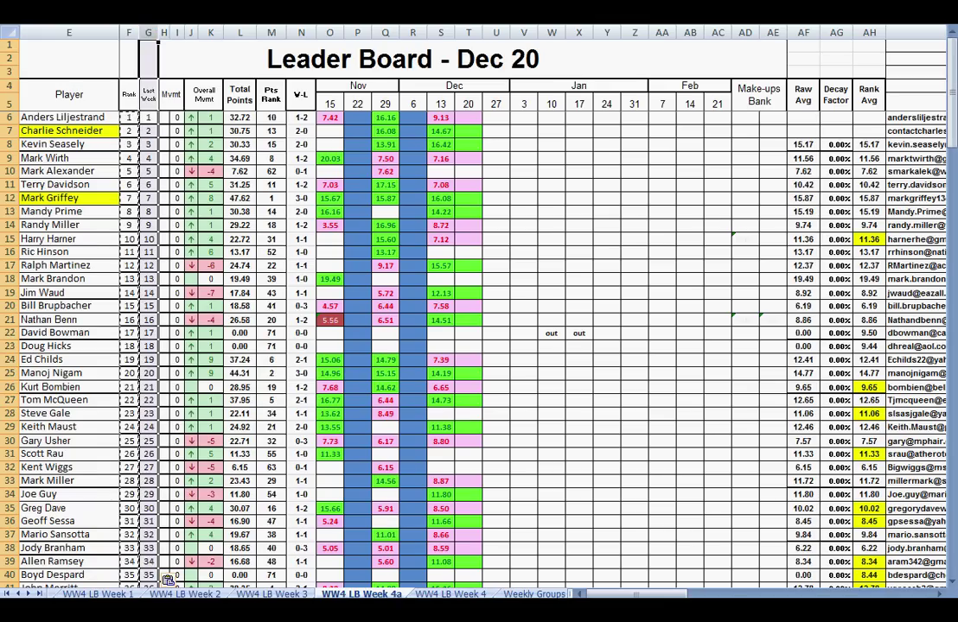
{"action": "left_click_drag", "start_coordinate": [147, 32], "coordinate": [210, 32]}
{"action": "right_click", "coordinate": [210, 32]}
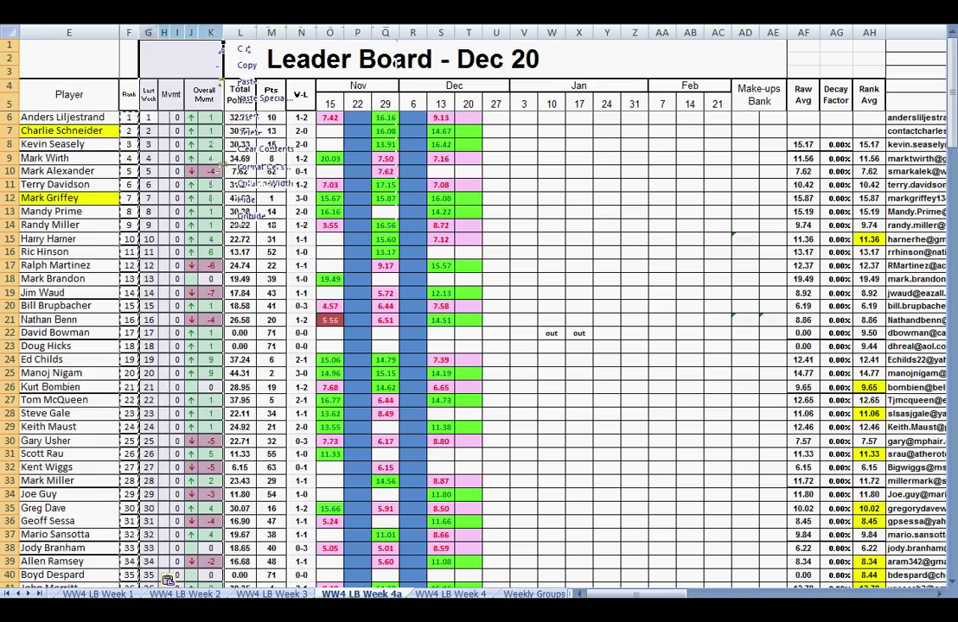
{"action": "left_click", "coordinate": [246, 130]}
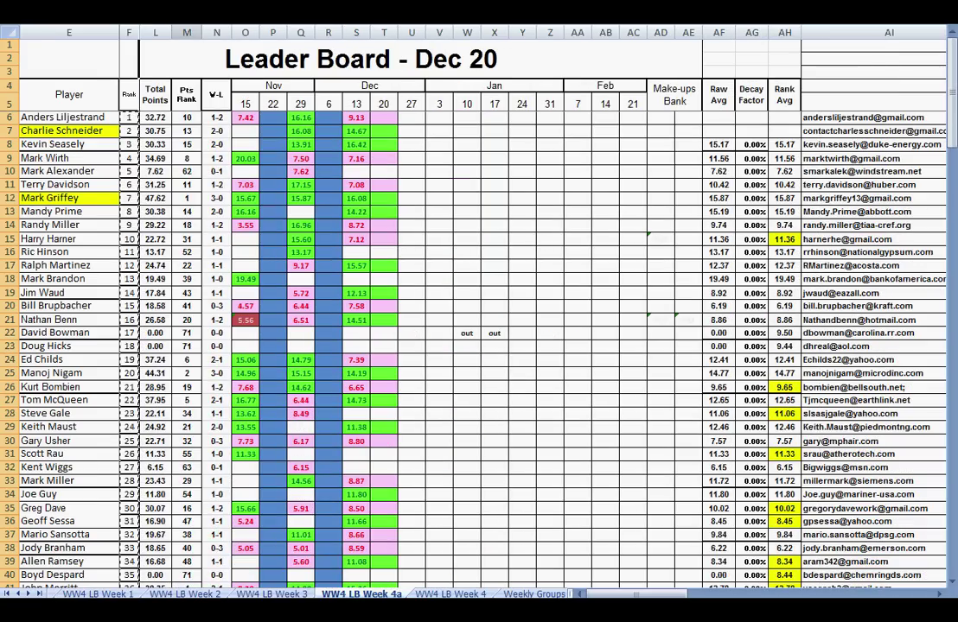
Hide columns M through R, covering Pts Rank, W-L and the weeks before Dec 13
{"action": "left_click_drag", "start_coordinate": [186, 32], "coordinate": [337, 59]}
{"action": "left_click", "coordinate": [187, 32]}
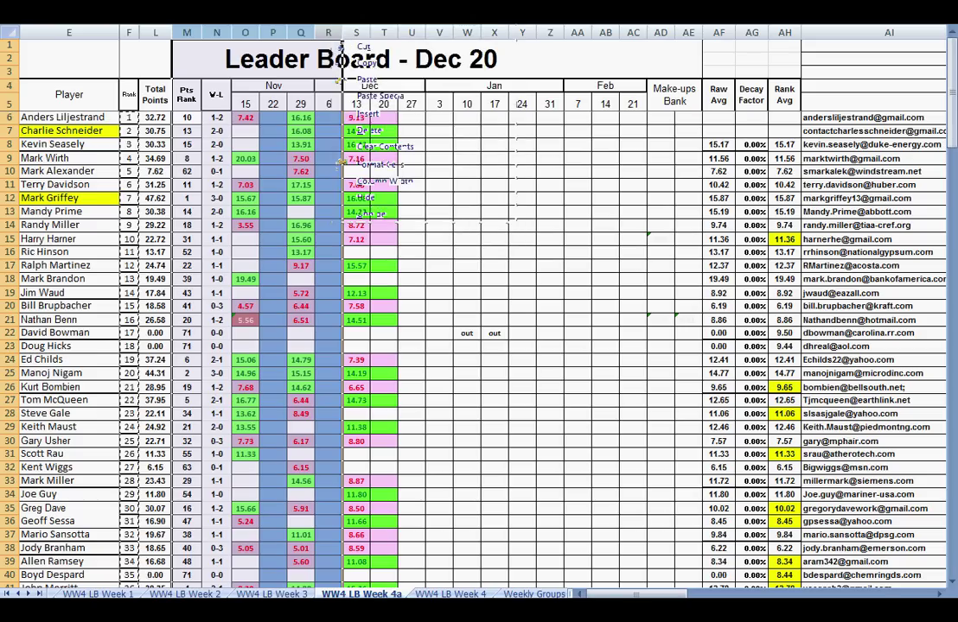
{"action": "right_click", "coordinate": [294, 32]}
{"action": "left_click", "coordinate": [328, 128]}
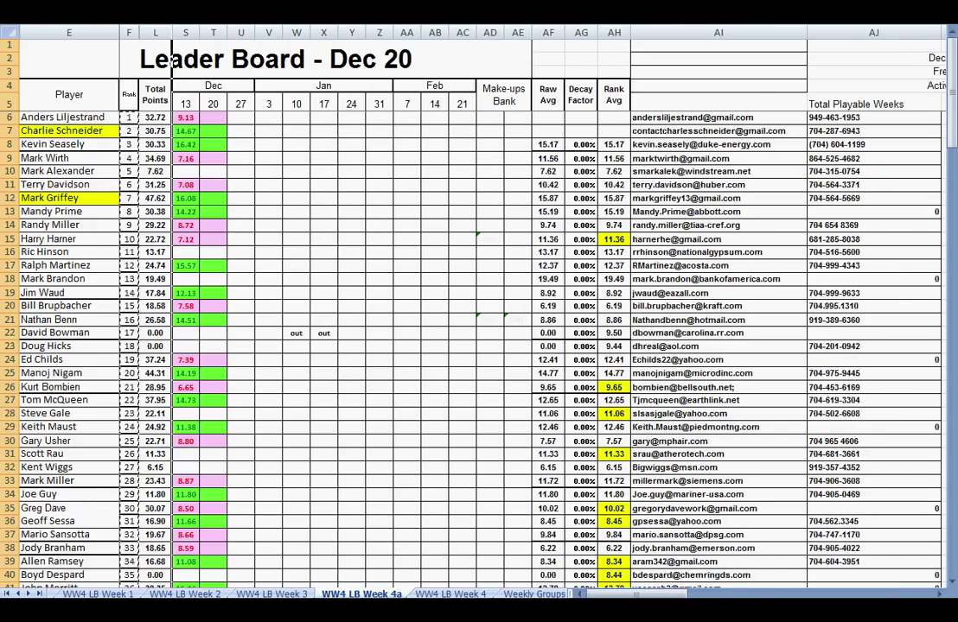
{"action": "left_click", "coordinate": [191, 130]}
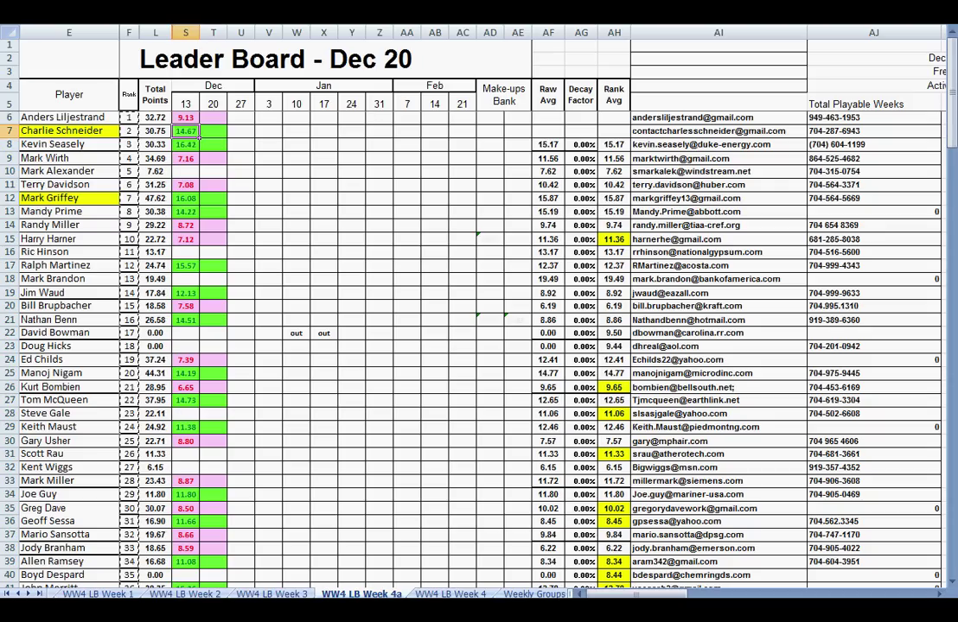
{"action": "left_click", "coordinate": [155, 117]}
{"action": "left_click", "coordinate": [185, 131]}
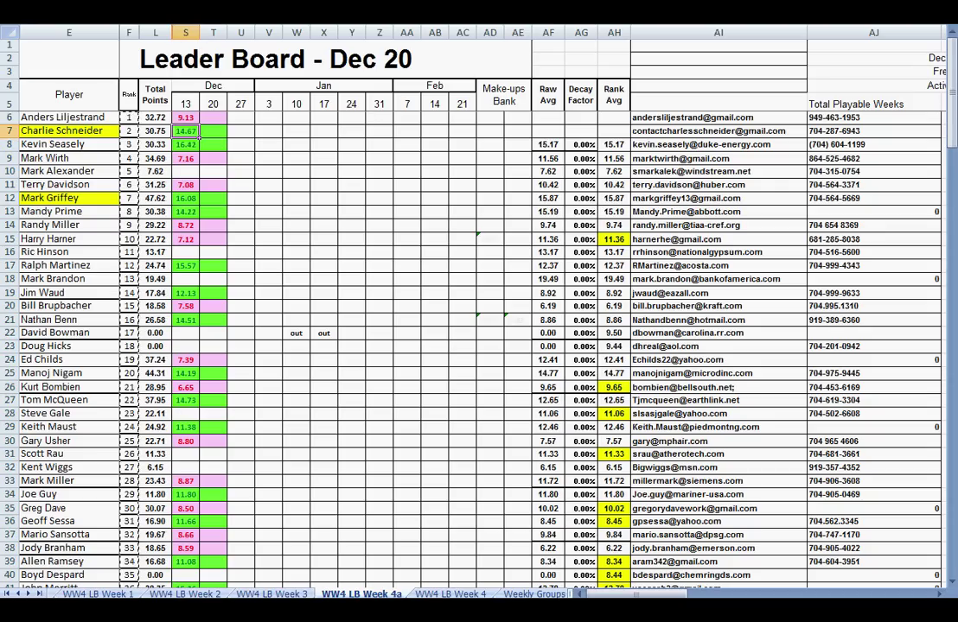
{"action": "left_click", "coordinate": [154, 118]}
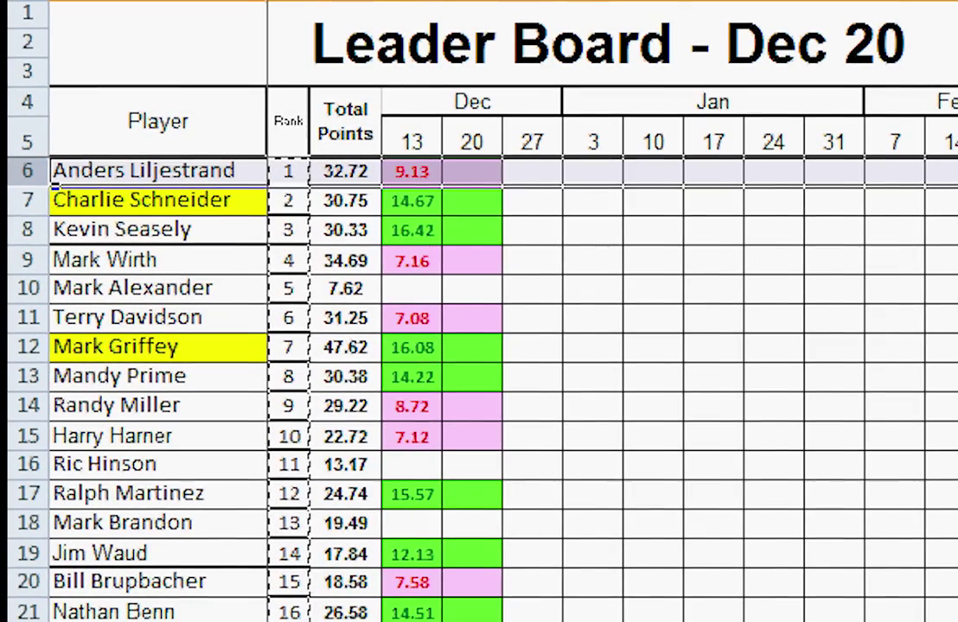
{"action": "right_click", "coordinate": [46, 182]}
{"action": "left_click", "coordinate": [112, 200]}
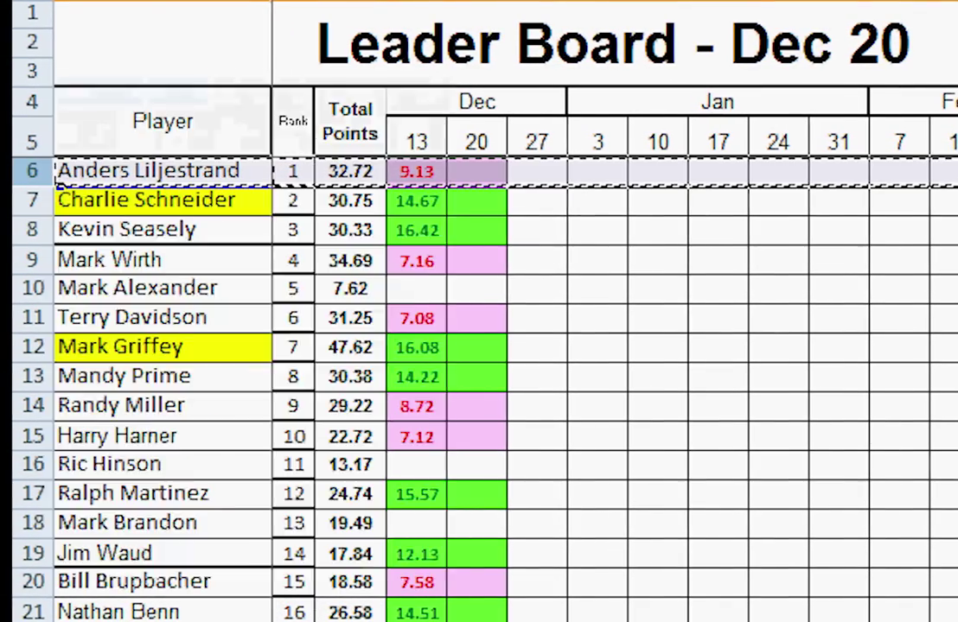
{"action": "key", "text": "Escape"}
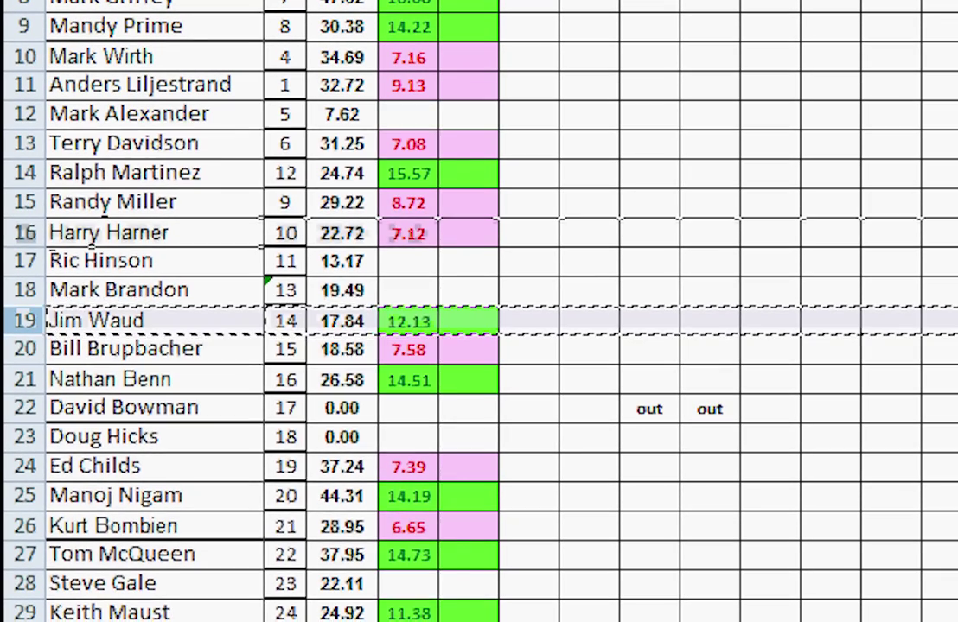
Insert the already cut row 19, the rank 14 winner, above row 16
{"action": "right_click", "coordinate": [24, 233]}
{"action": "left_click", "coordinate": [164, 399]}
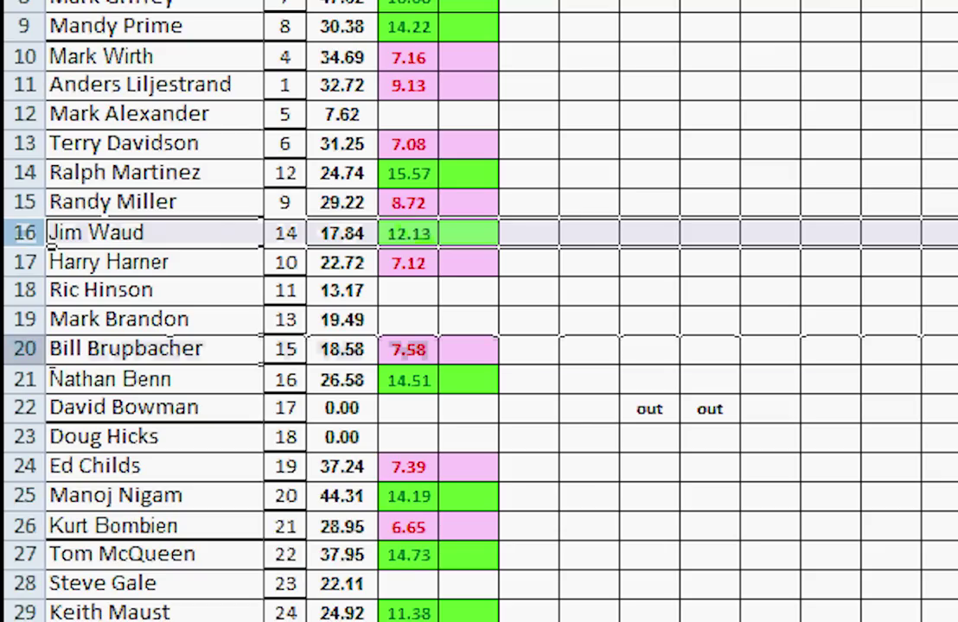
Move the losing rank 15 player's row 20 down one place by cutting it and inserting it above row 22
{"action": "left_click", "coordinate": [24, 348]}
{"action": "right_click", "coordinate": [49, 363]}
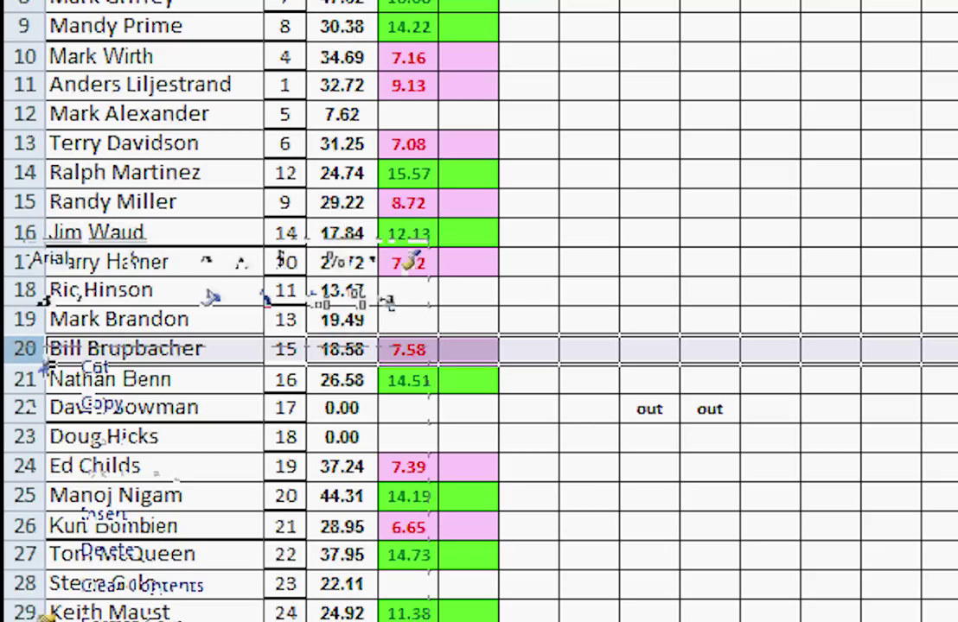
{"action": "left_click", "coordinate": [52, 370]}
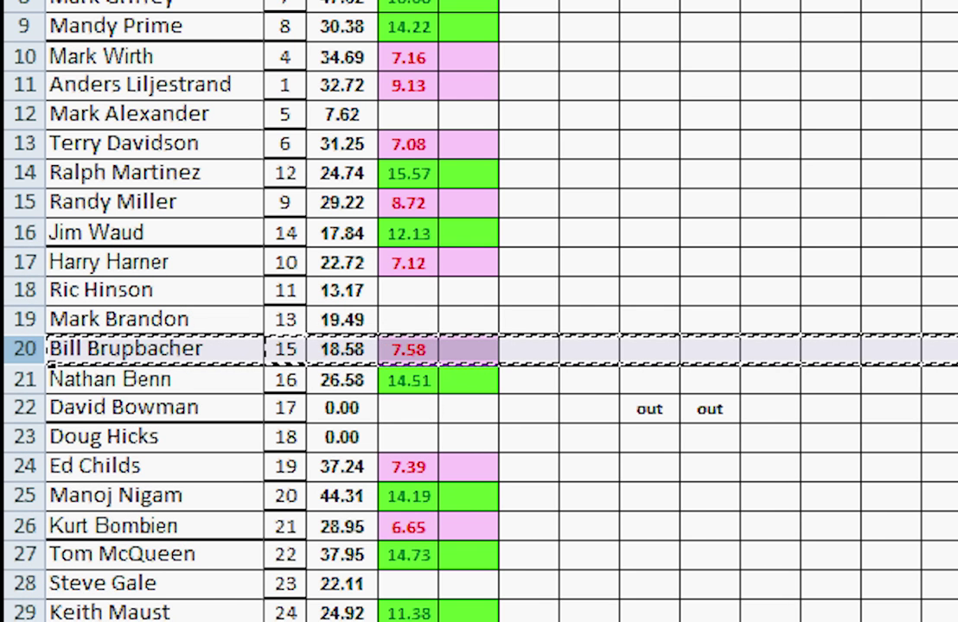
{"action": "left_click", "coordinate": [24, 408]}
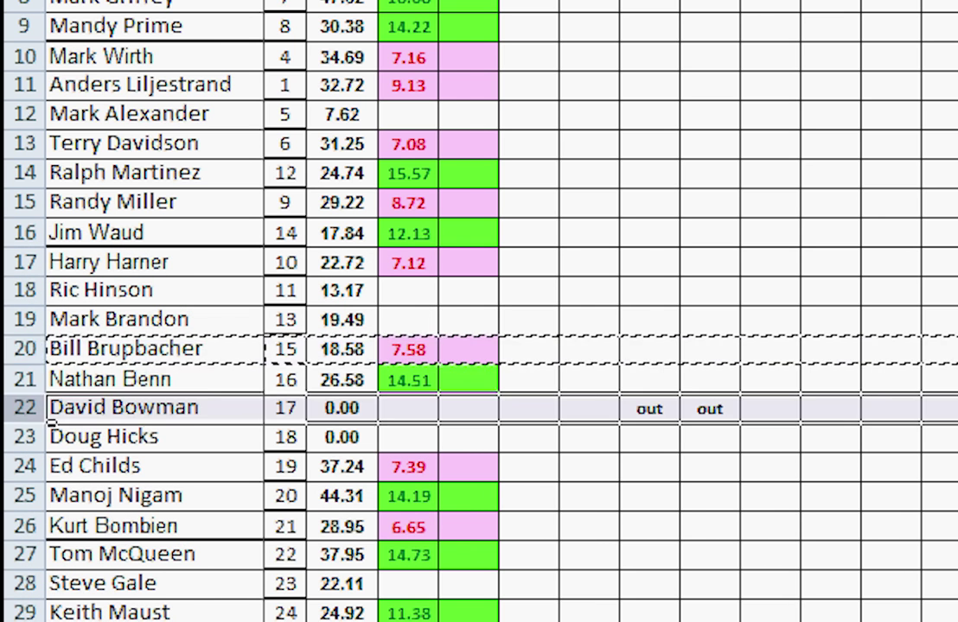
{"action": "right_click", "coordinate": [38, 408]}
{"action": "left_click", "coordinate": [104, 577]}
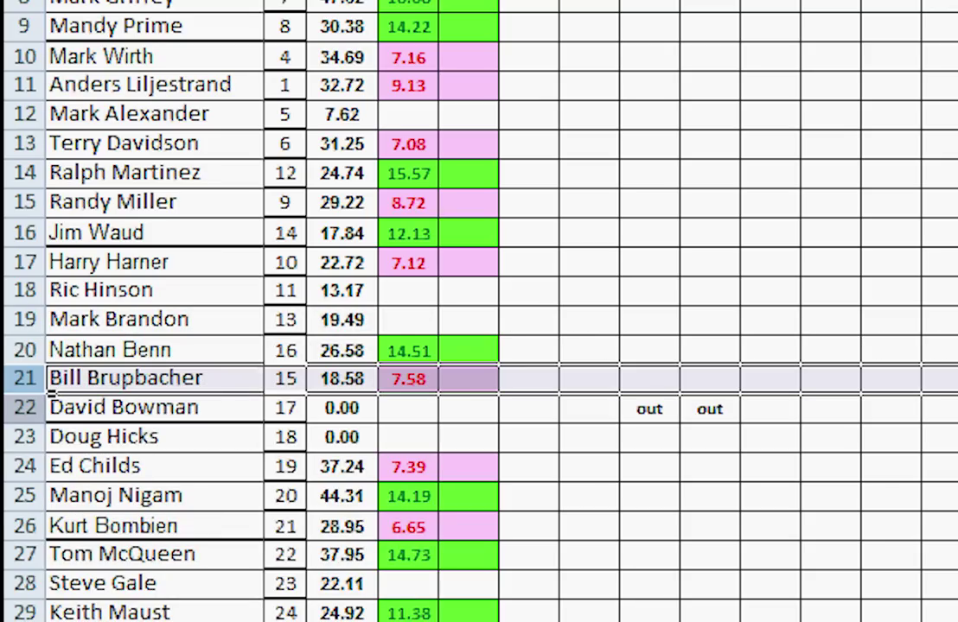
Move the winning rank 16 player's row 20 up by cutting it and inserting it above row 17
{"action": "left_click", "coordinate": [24, 350]}
{"action": "right_click", "coordinate": [38, 355]}
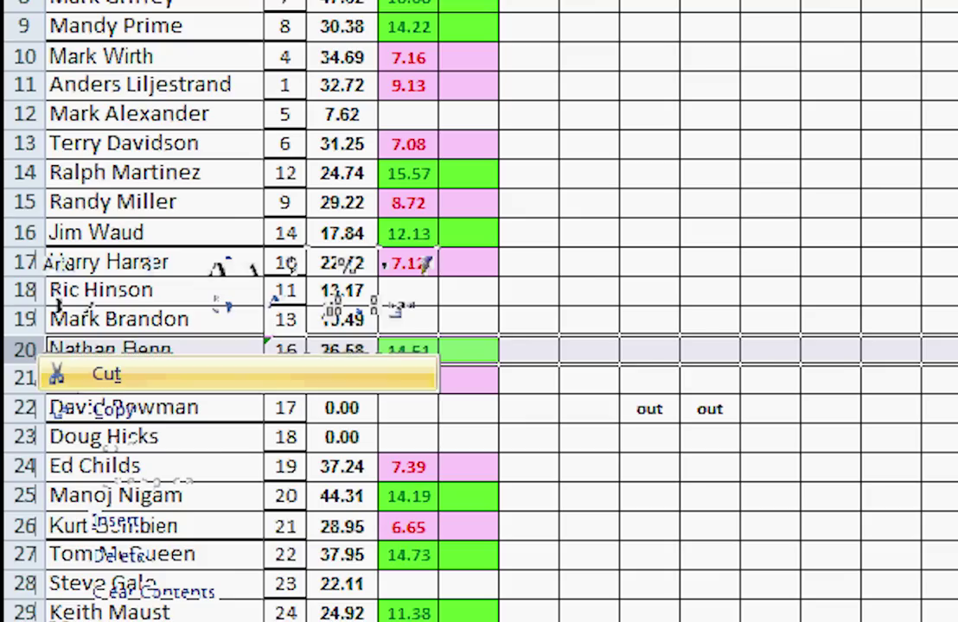
{"action": "left_click", "coordinate": [103, 374]}
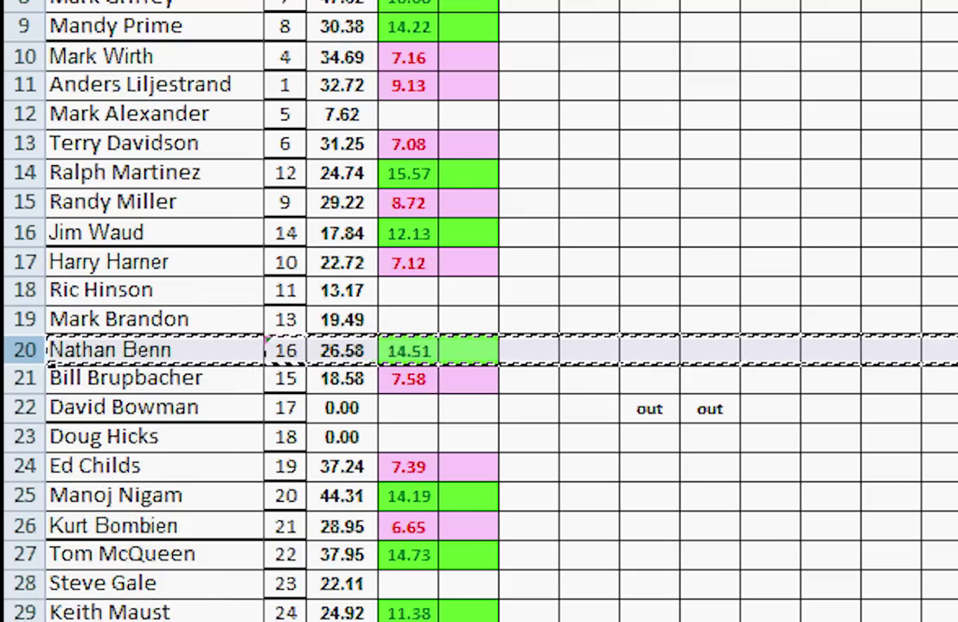
{"action": "right_click", "coordinate": [20, 261]}
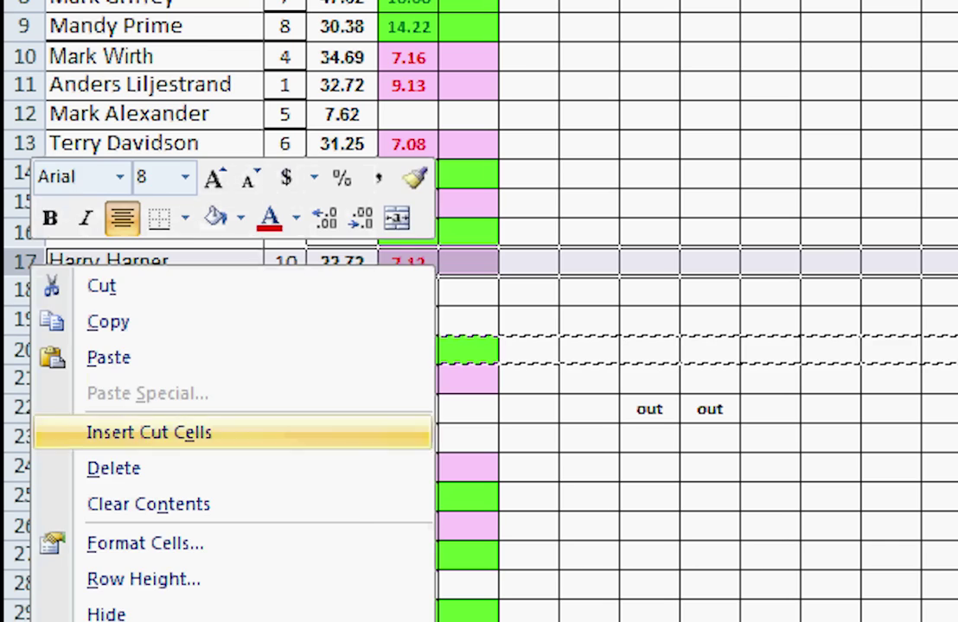
{"action": "left_click", "coordinate": [138, 432]}
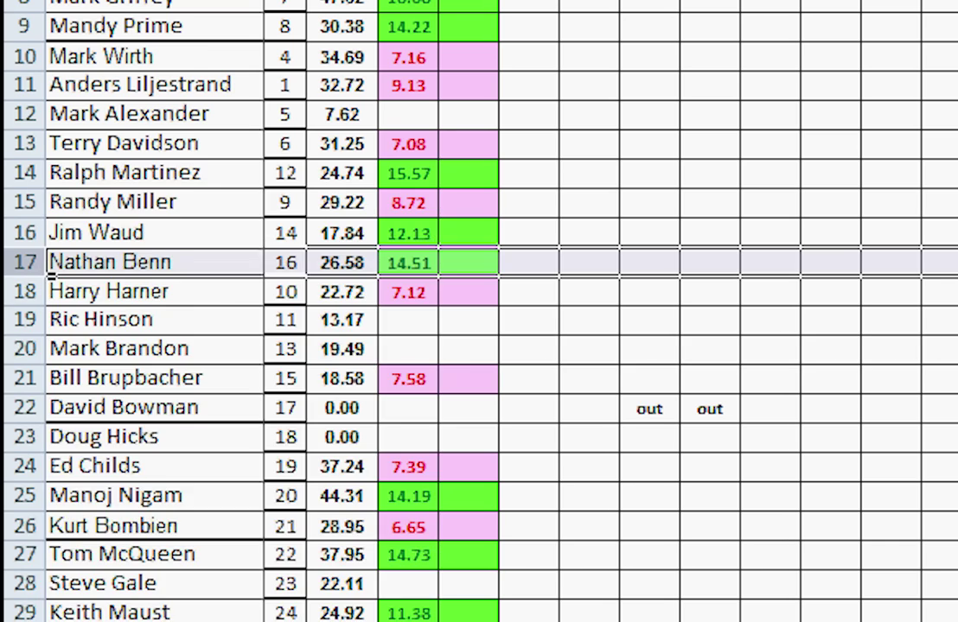
Move the losing rank 19 player's row 24 down one place by cutting it and inserting it above row 26
{"action": "scroll", "coordinate": [259, 346], "scroll_direction": "down", "scroll_amount": 2}
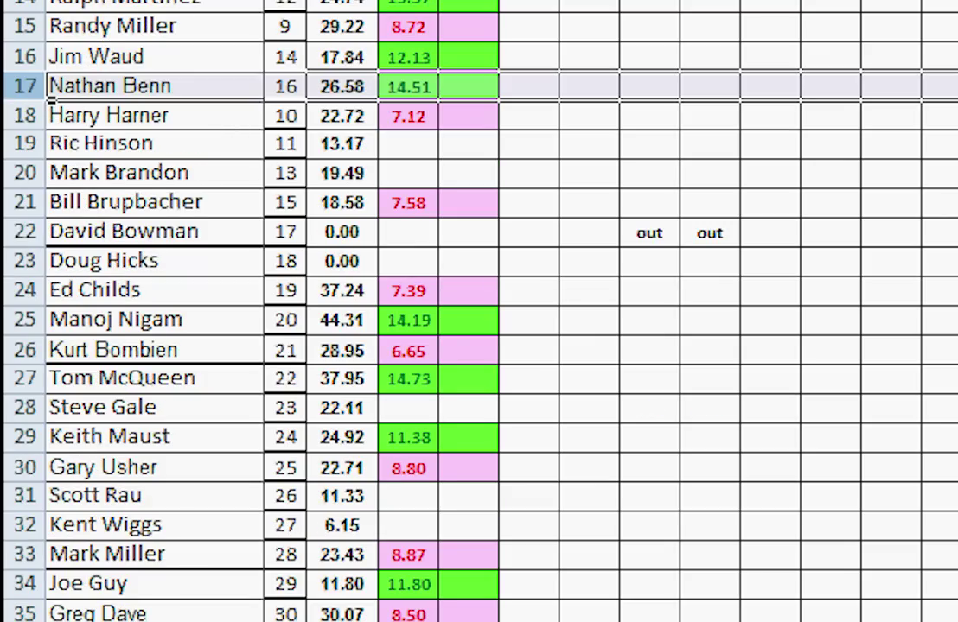
{"action": "left_click", "coordinate": [24, 290]}
{"action": "right_click", "coordinate": [26, 292]}
{"action": "left_click", "coordinate": [108, 314]}
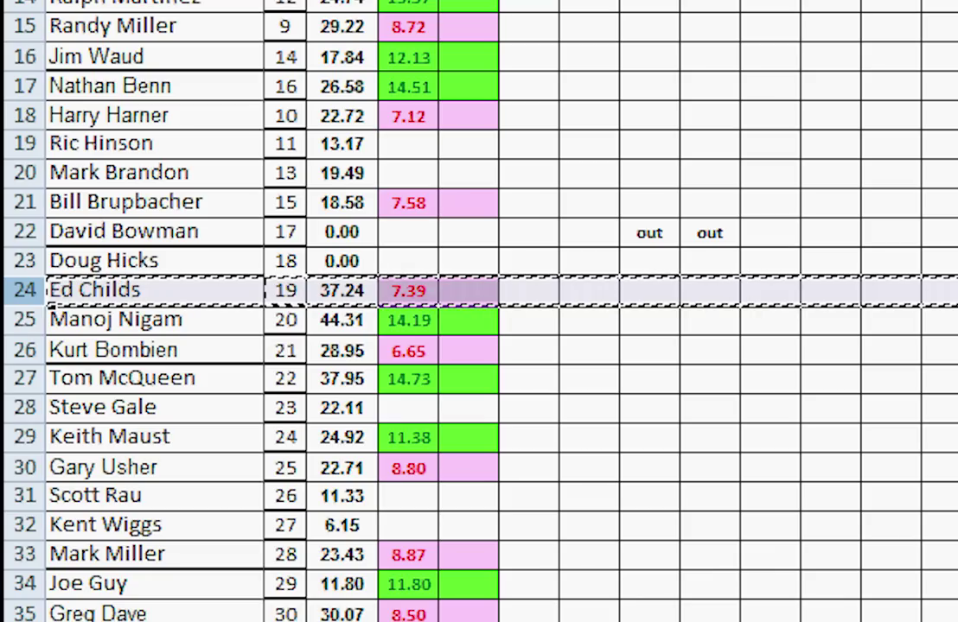
{"action": "left_click", "coordinate": [24, 349]}
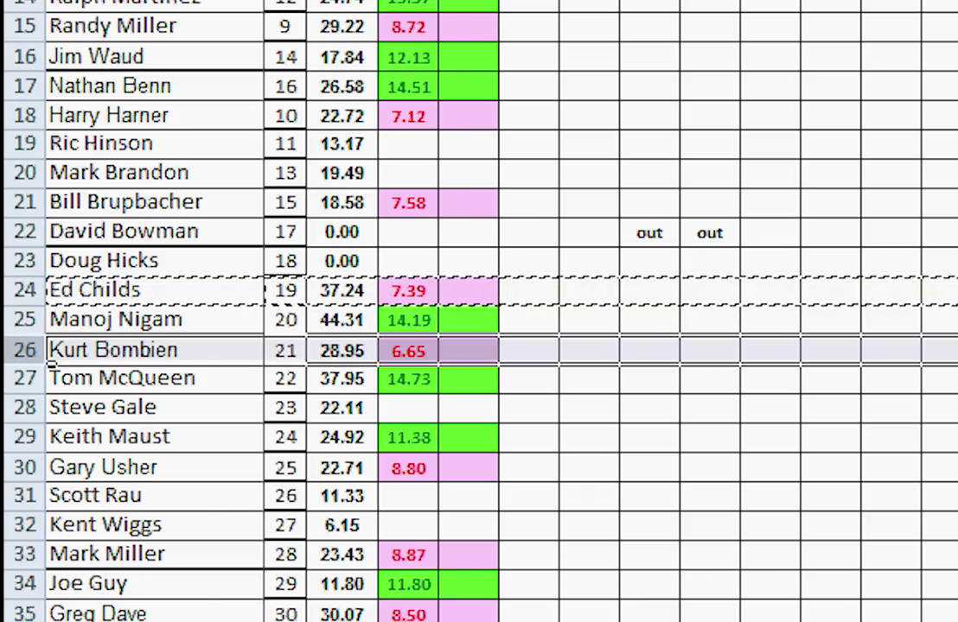
{"action": "right_click", "coordinate": [24, 350]}
{"action": "right_click", "coordinate": [24, 349]}
{"action": "left_click", "coordinate": [152, 518]}
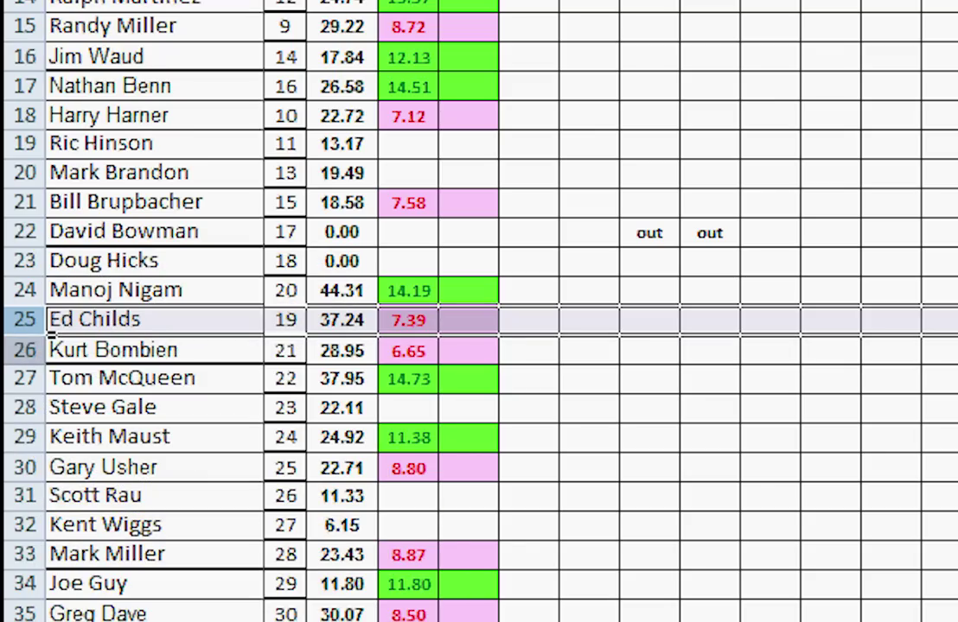
Move the winning rank 20 player's row 24 up by cutting it and inserting it above row 21
{"action": "left_click", "coordinate": [24, 290]}
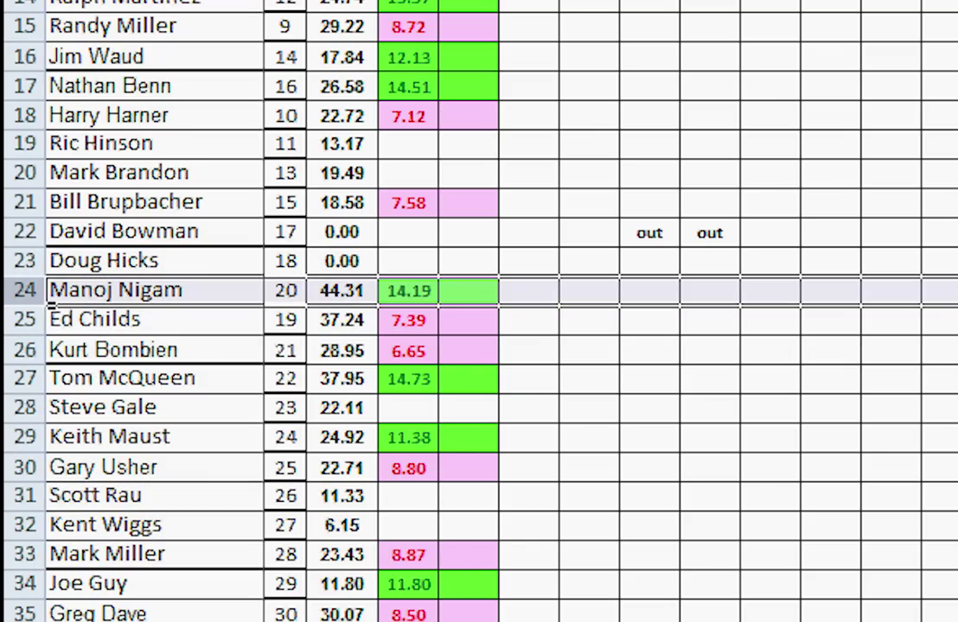
{"action": "right_click", "coordinate": [39, 288]}
{"action": "left_click", "coordinate": [111, 312]}
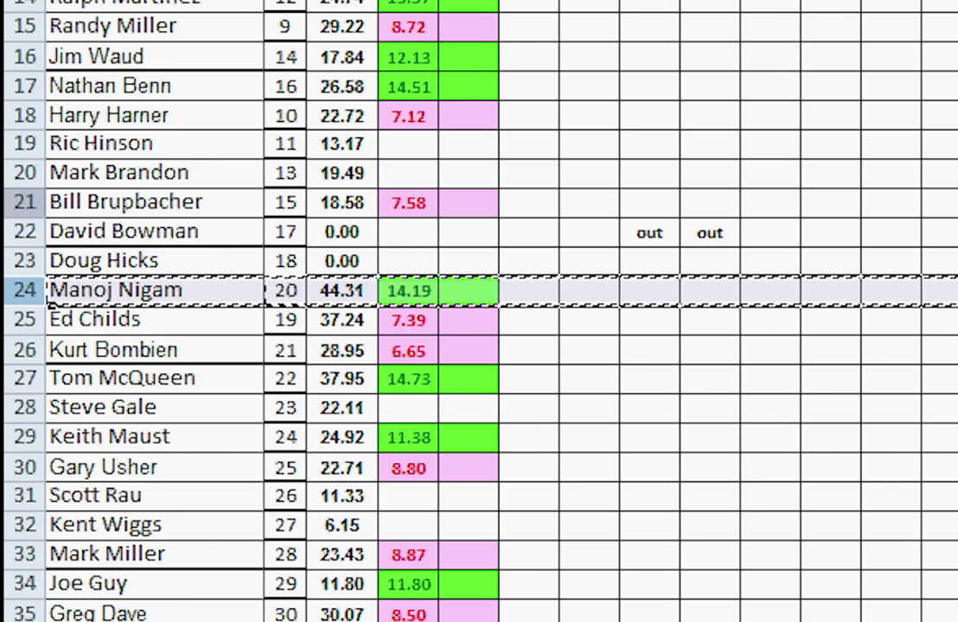
{"action": "right_click", "coordinate": [31, 208]}
{"action": "left_click", "coordinate": [150, 375]}
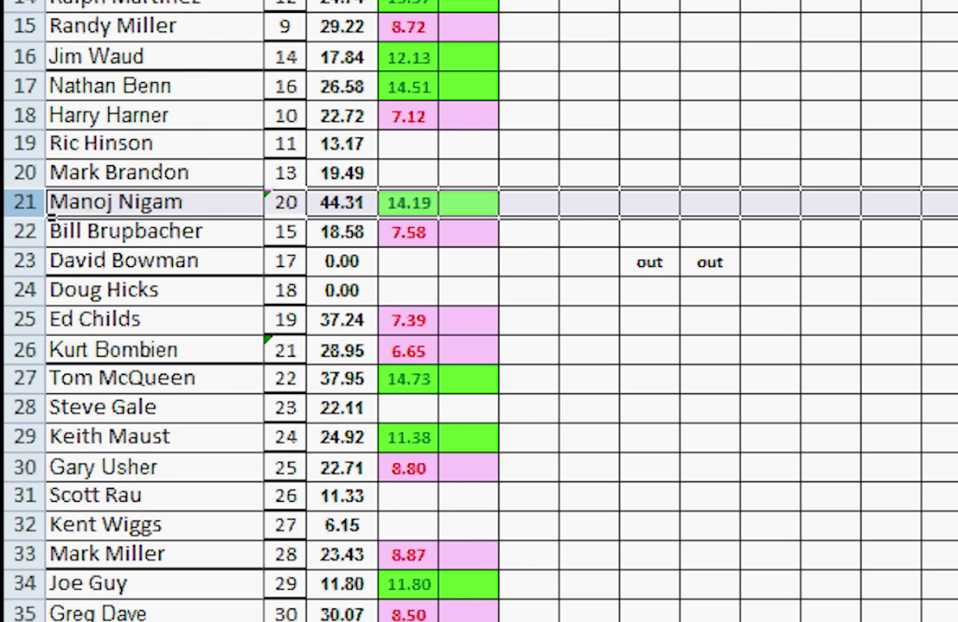
Move the losing rank 21 player's row 26 down one place by cutting it and inserting it above row 28
{"action": "scroll", "coordinate": [415, 311], "scroll_direction": "up", "scroll_amount": 3}
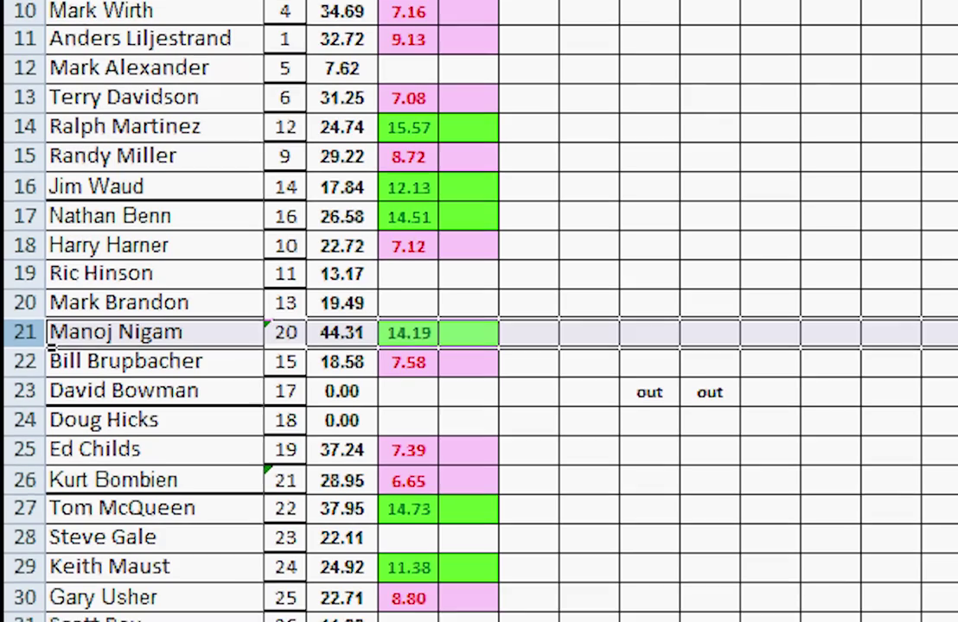
{"action": "left_click", "coordinate": [24, 479]}
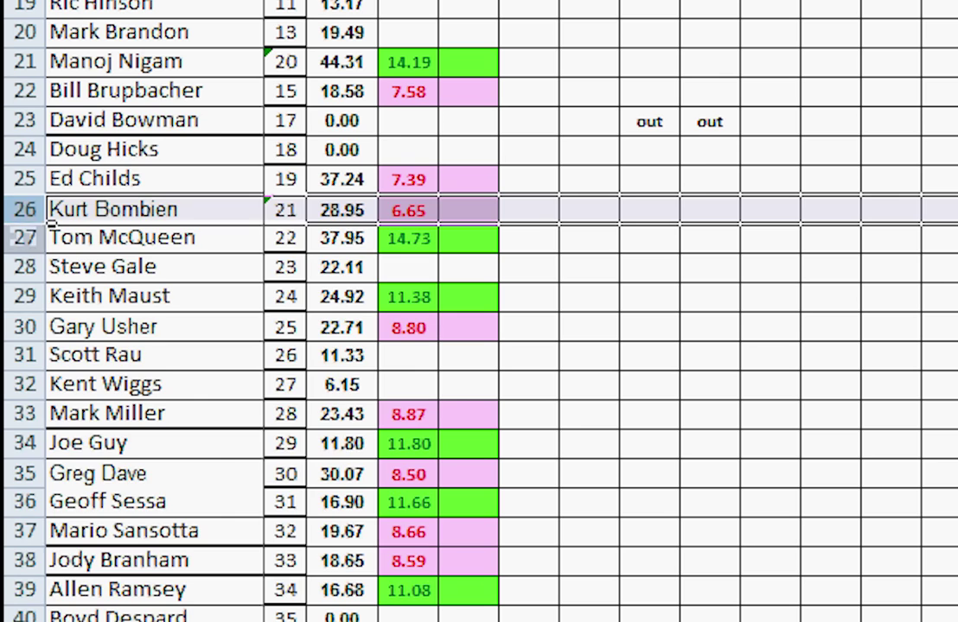
{"action": "right_click", "coordinate": [20, 387]}
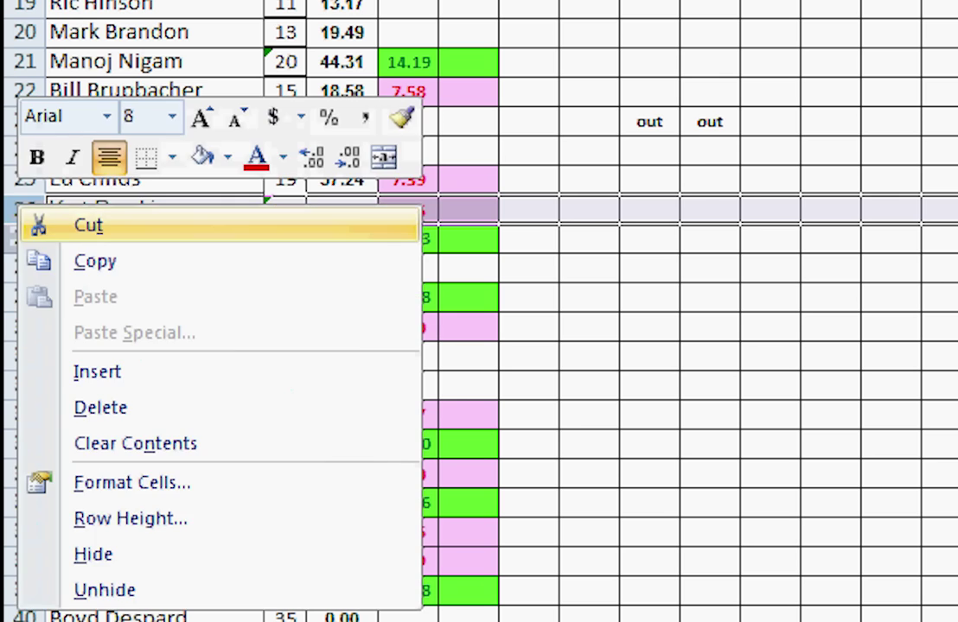
{"action": "left_click", "coordinate": [88, 224]}
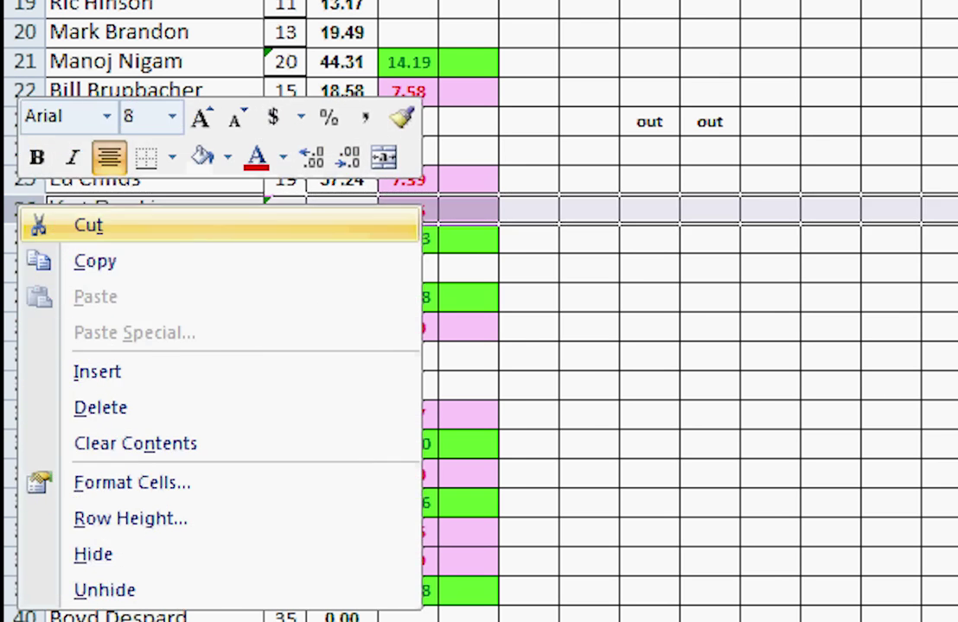
{"action": "left_click", "coordinate": [88, 225]}
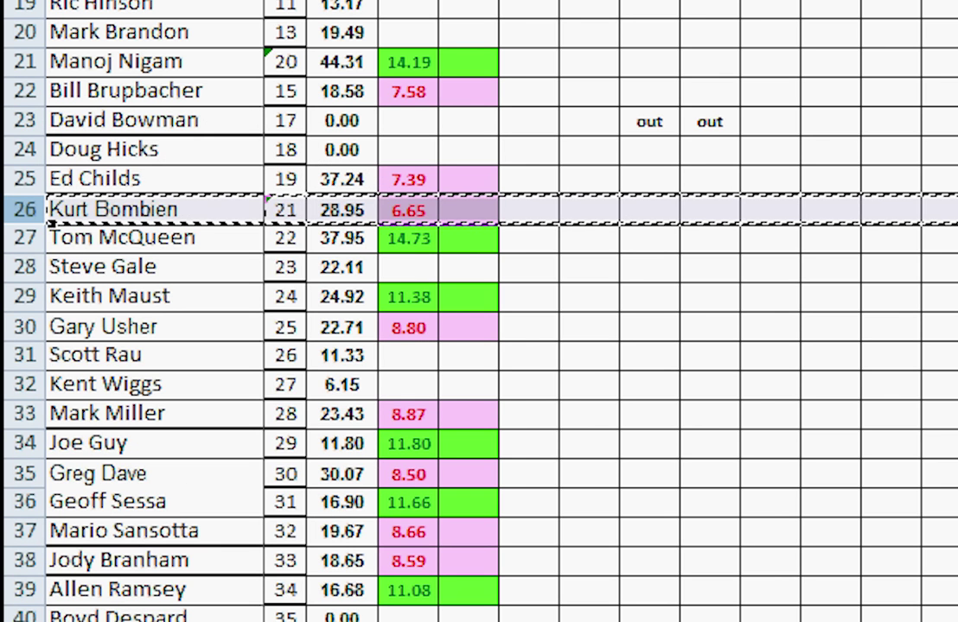
{"action": "left_click", "coordinate": [22, 266]}
{"action": "right_click", "coordinate": [22, 266]}
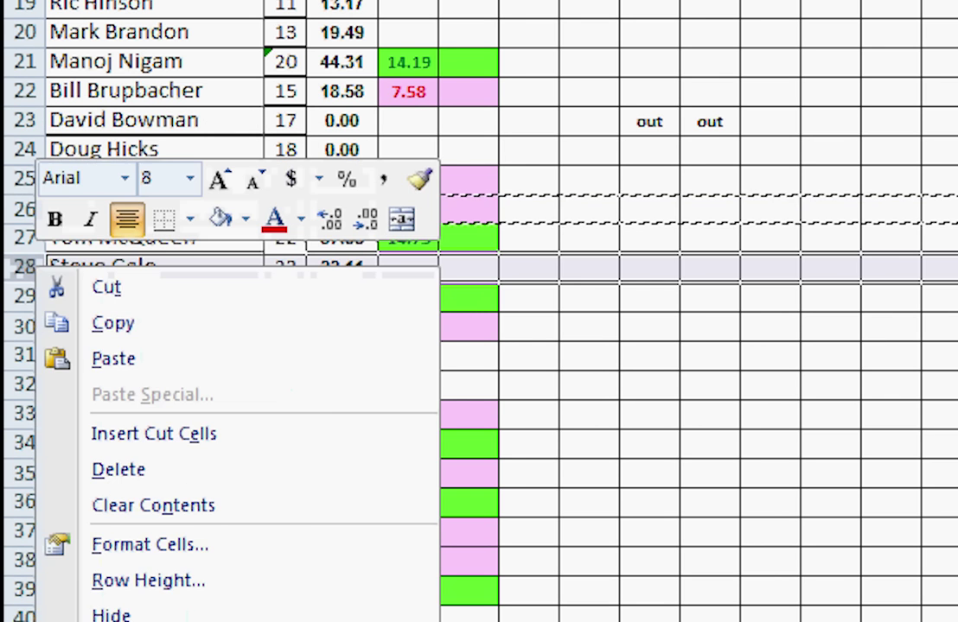
{"action": "left_click", "coordinate": [154, 434]}
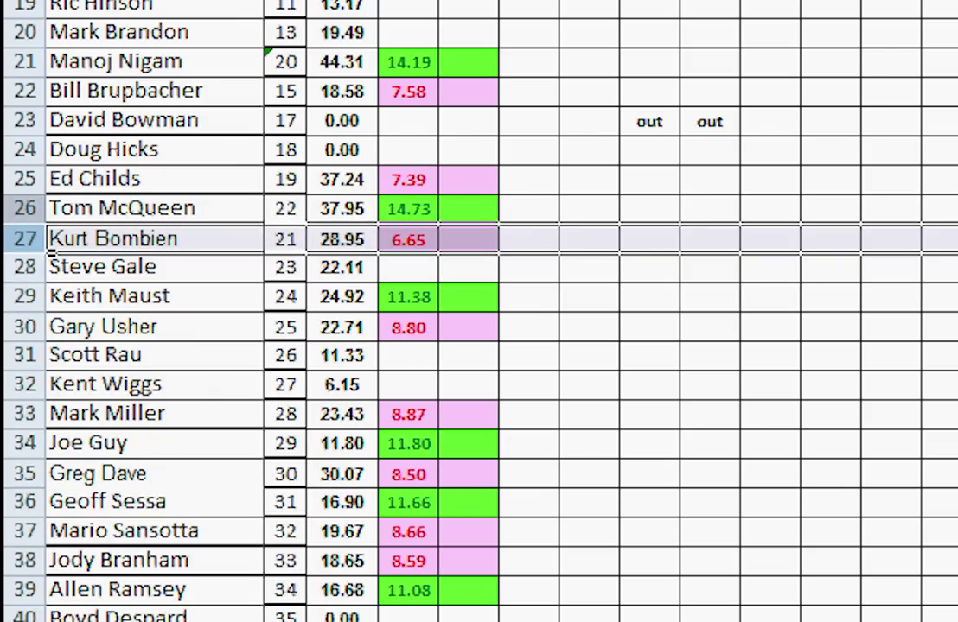
Move the winning rank 22 player's row 26 up by cutting it and inserting it above row 23
{"action": "left_click", "coordinate": [24, 208]}
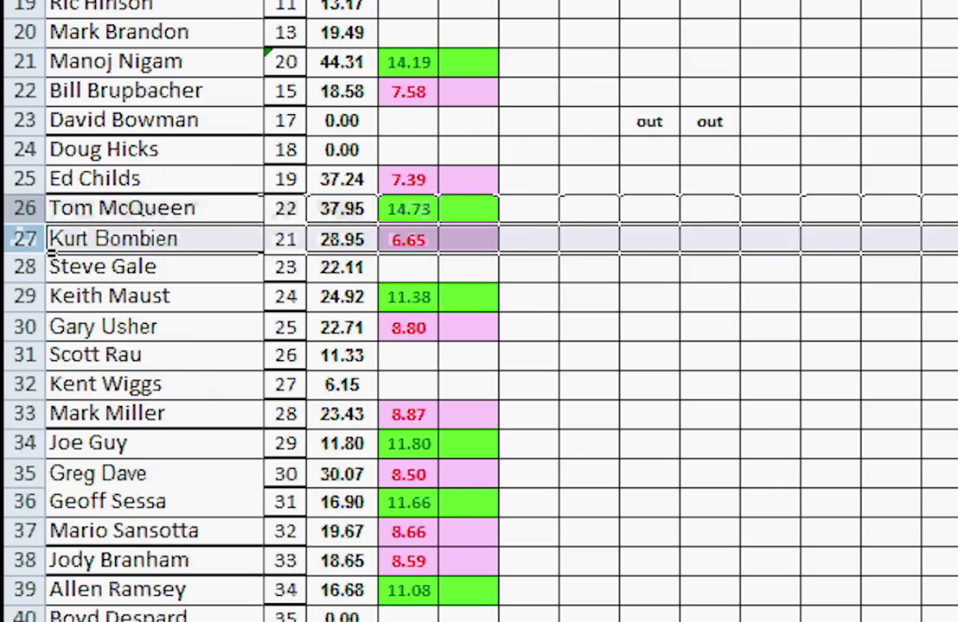
{"action": "right_click", "coordinate": [26, 209]}
{"action": "left_click", "coordinate": [96, 229]}
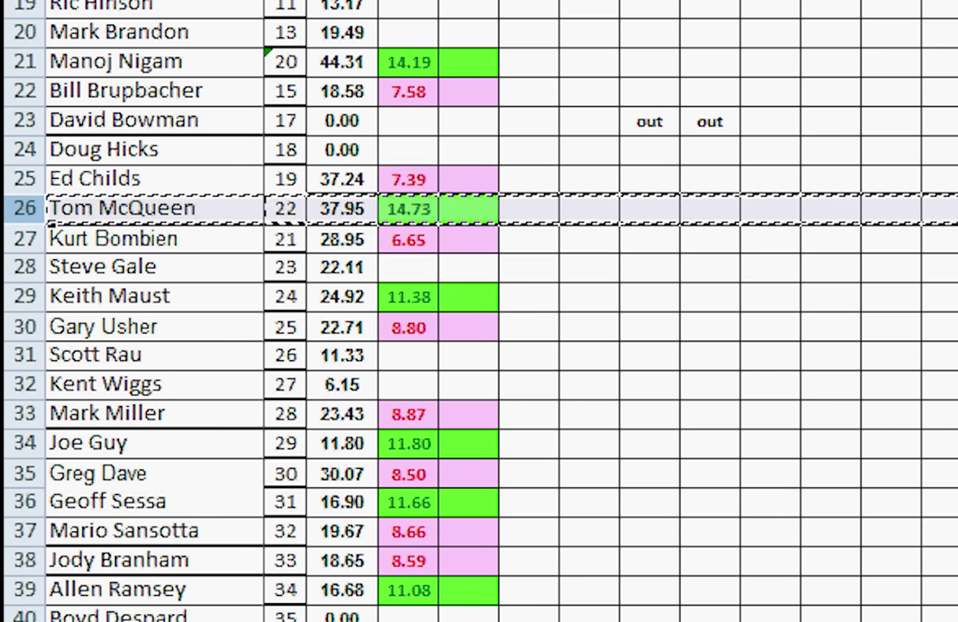
{"action": "left_click", "coordinate": [24, 120]}
{"action": "right_click", "coordinate": [23, 121]}
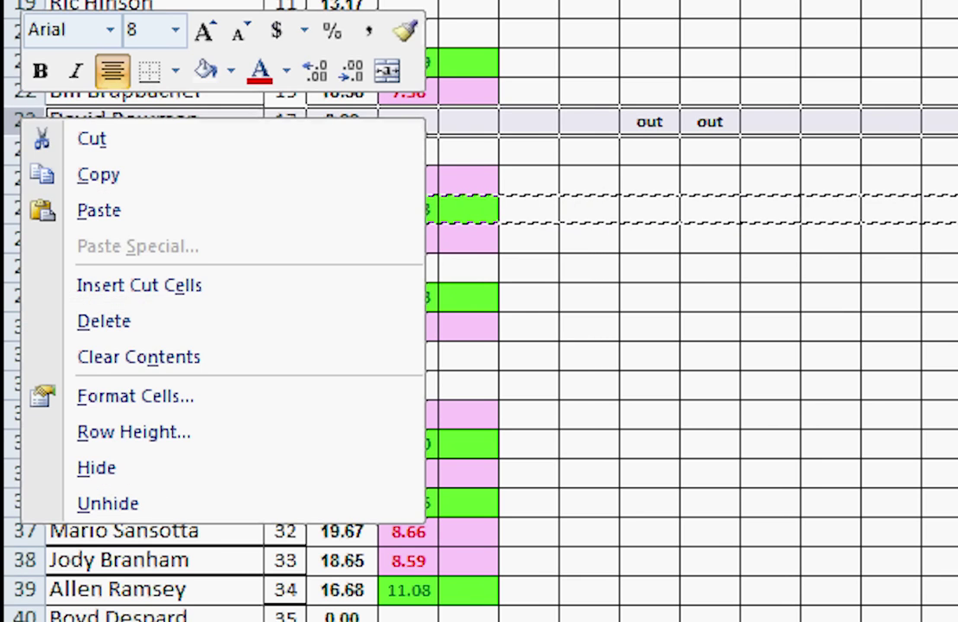
{"action": "left_click", "coordinate": [128, 286]}
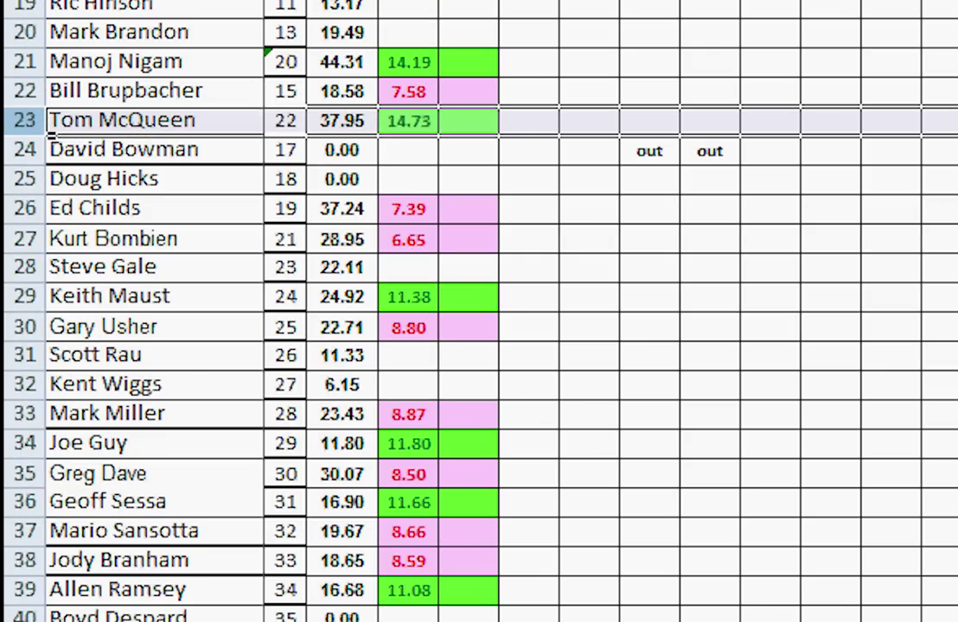
Move the winning rank 24 player's row 29 up by cutting it and inserting it above row 26
{"action": "left_click", "coordinate": [24, 295]}
{"action": "right_click", "coordinate": [26, 297]}
{"action": "left_click", "coordinate": [108, 322]}
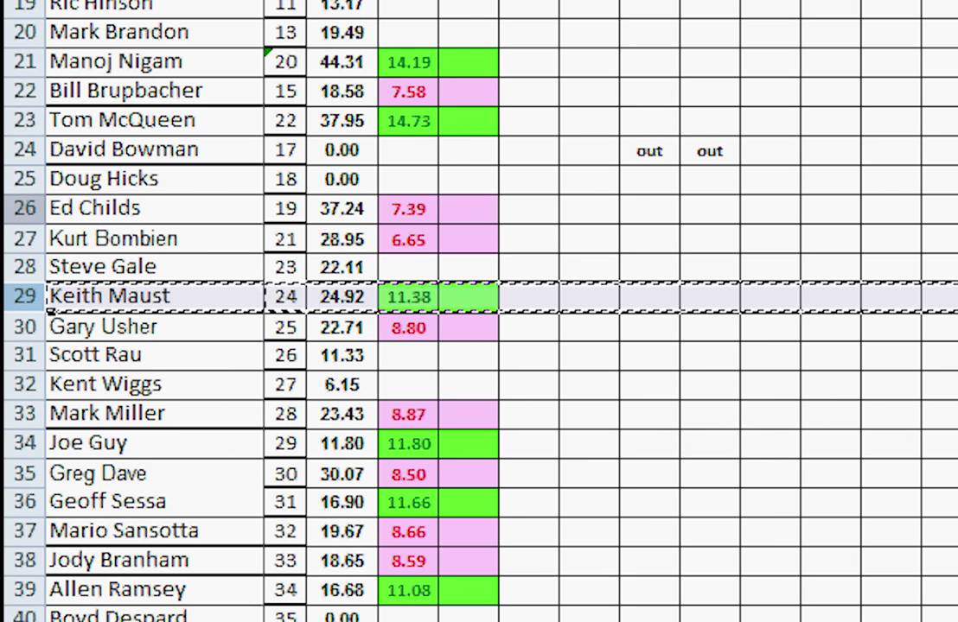
{"action": "right_click", "coordinate": [24, 208]}
{"action": "left_click", "coordinate": [158, 383]}
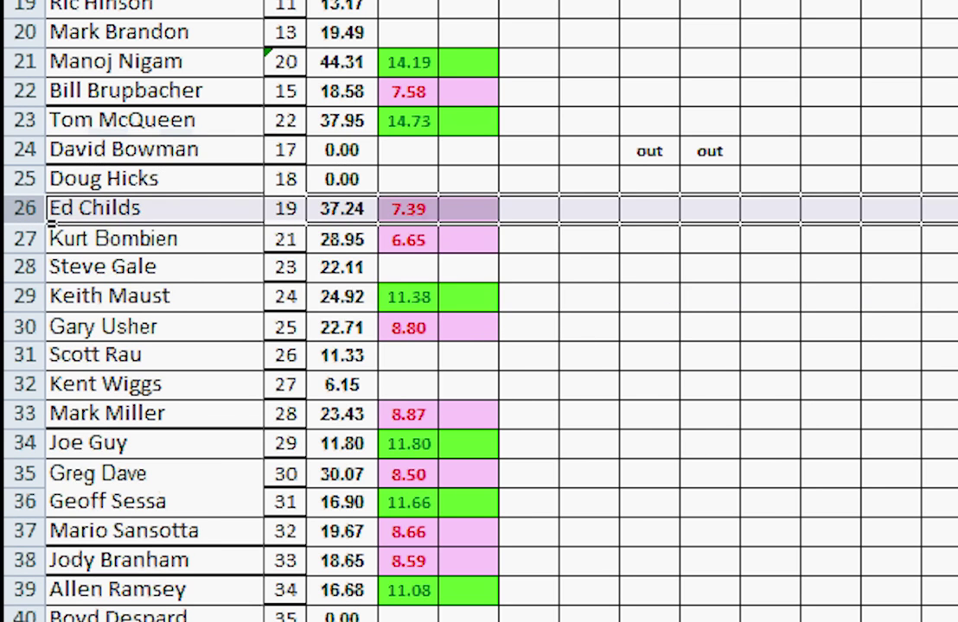
Move the losing rank 28 player's row 33 down by cutting it and inserting it above row 37
{"action": "scroll", "coordinate": [475, 346], "scroll_direction": "down", "scroll_amount": 3}
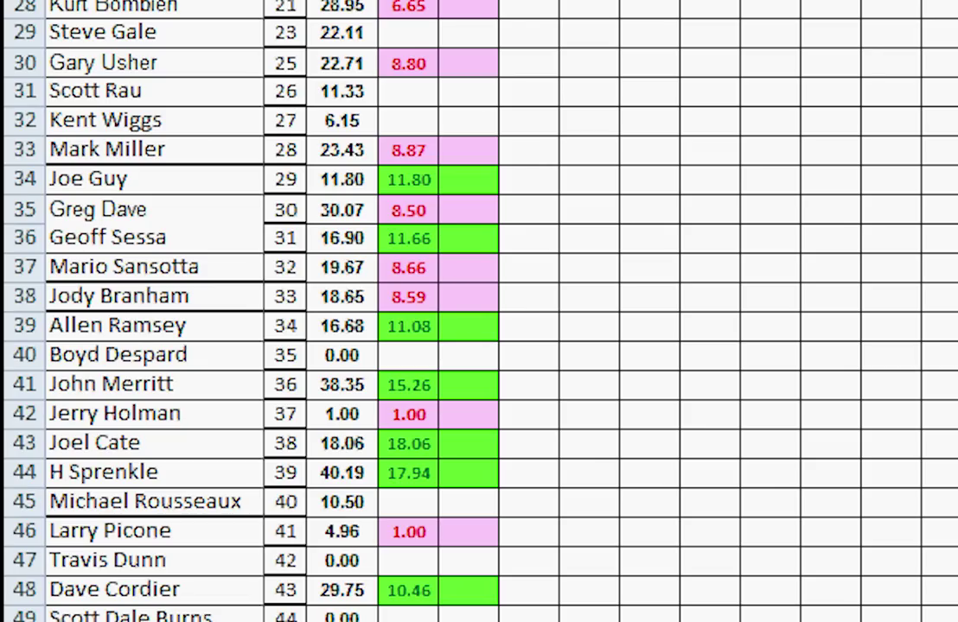
{"action": "left_click", "coordinate": [22, 149]}
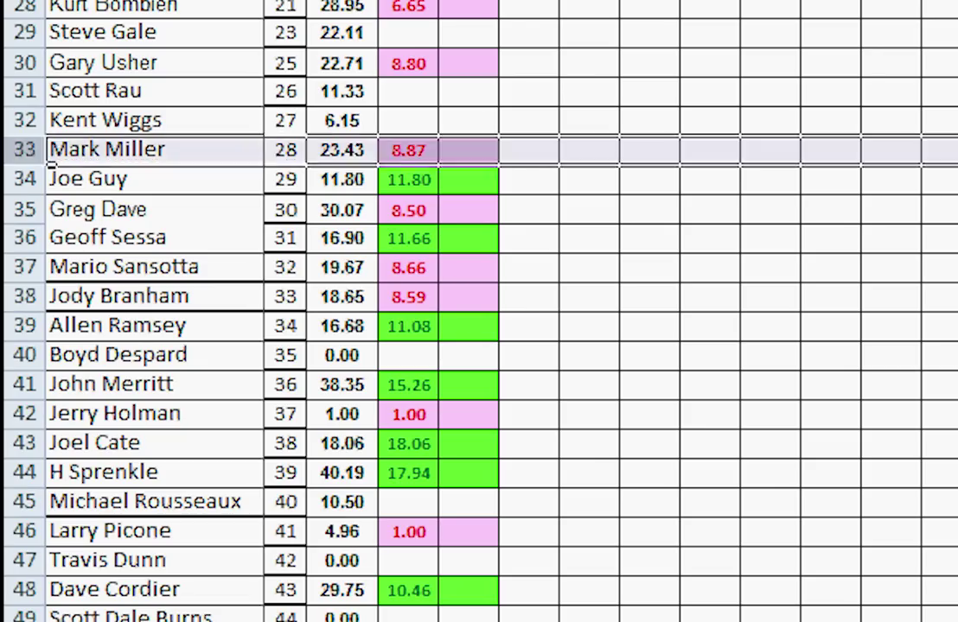
{"action": "right_click", "coordinate": [19, 148]}
{"action": "left_click", "coordinate": [73, 165]}
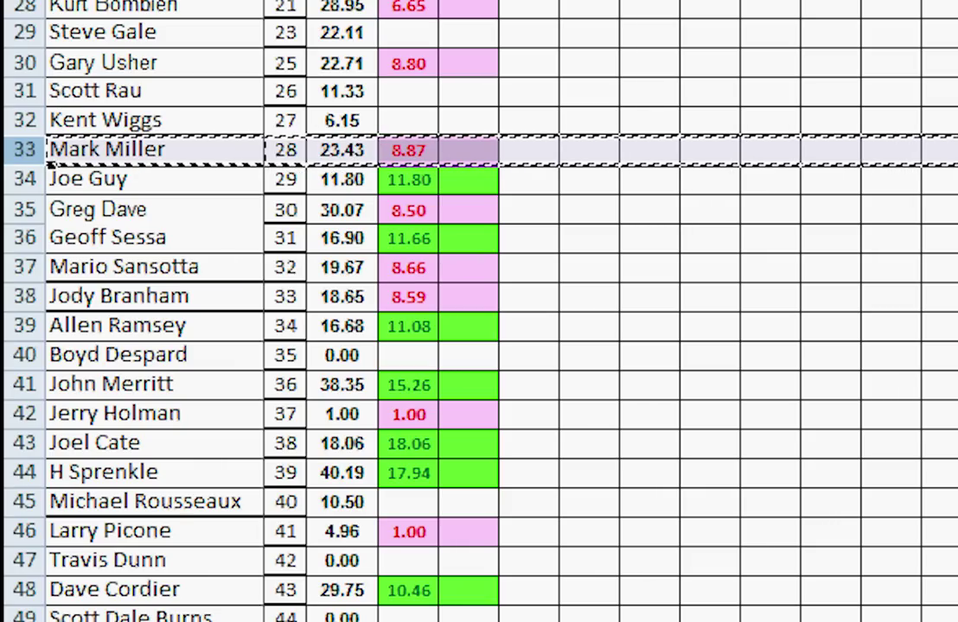
{"action": "left_click", "coordinate": [24, 267]}
{"action": "right_click", "coordinate": [23, 267]}
{"action": "left_click", "coordinate": [138, 436]}
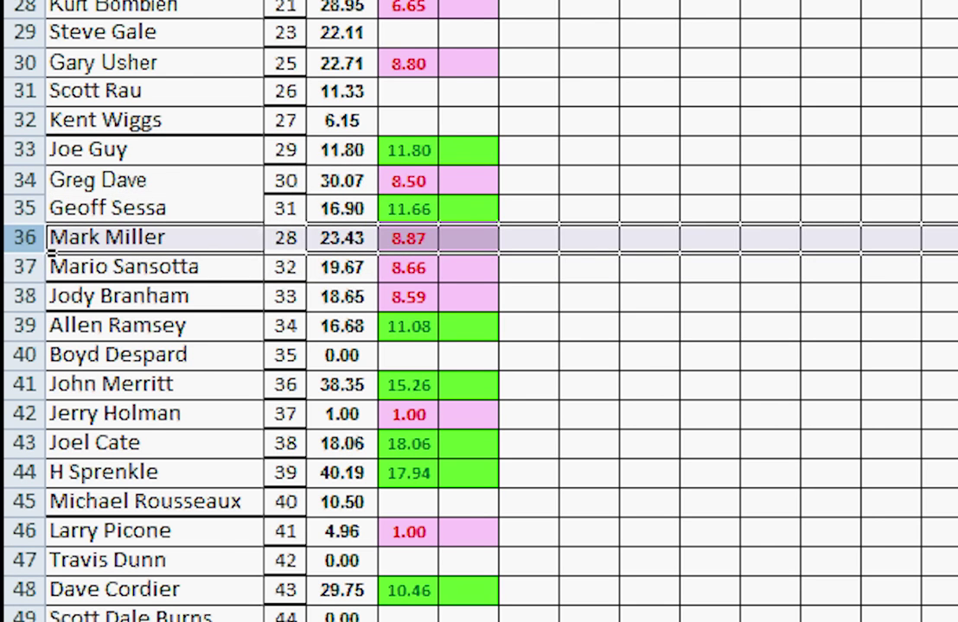
Move the winning rank 29 player's row 33 up by cutting it and inserting it above row 30
{"action": "right_click", "coordinate": [23, 150]}
{"action": "left_click", "coordinate": [108, 169]}
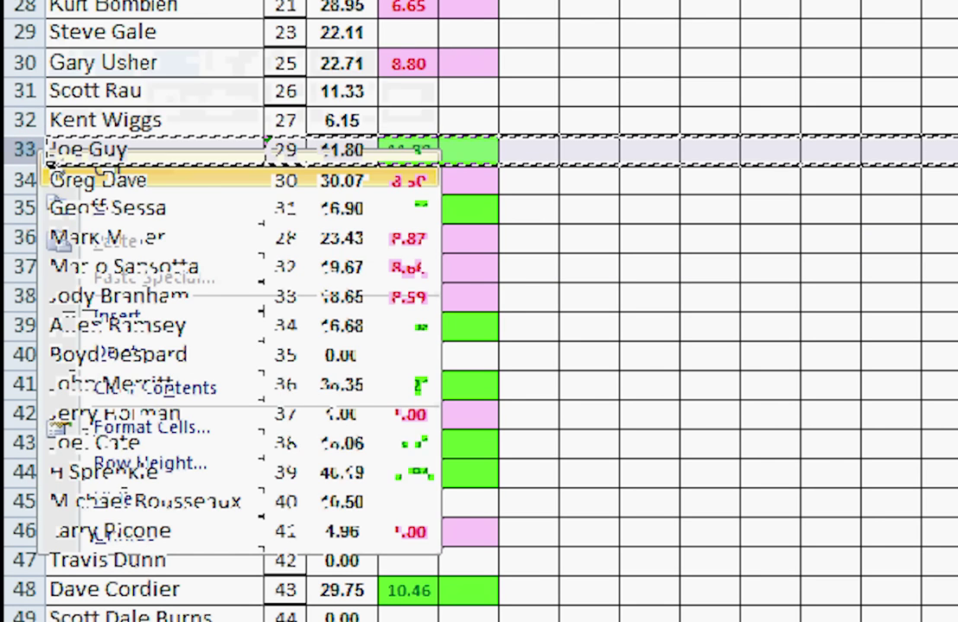
{"action": "right_click", "coordinate": [23, 63]}
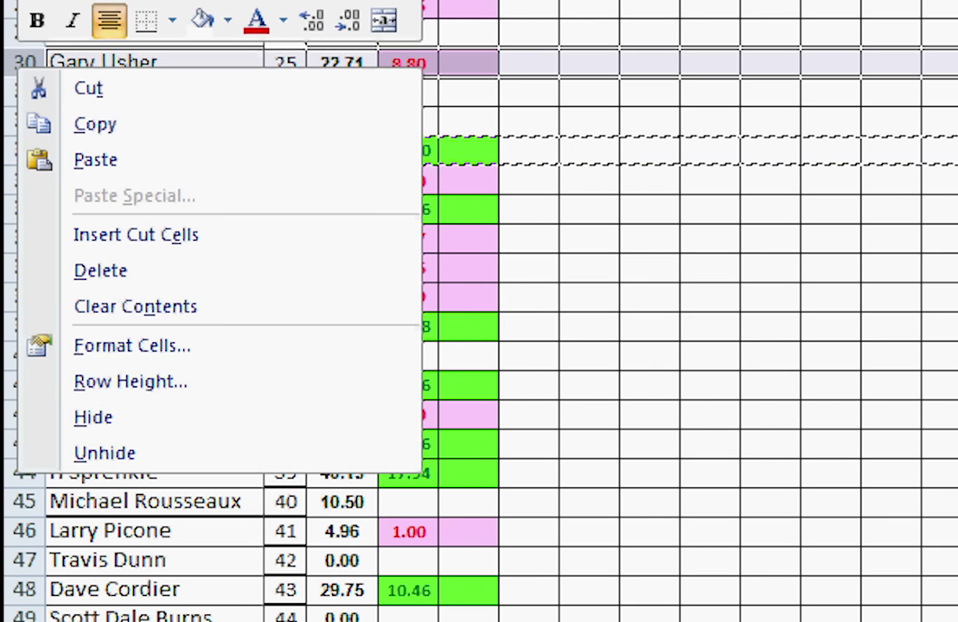
{"action": "left_click", "coordinate": [135, 234]}
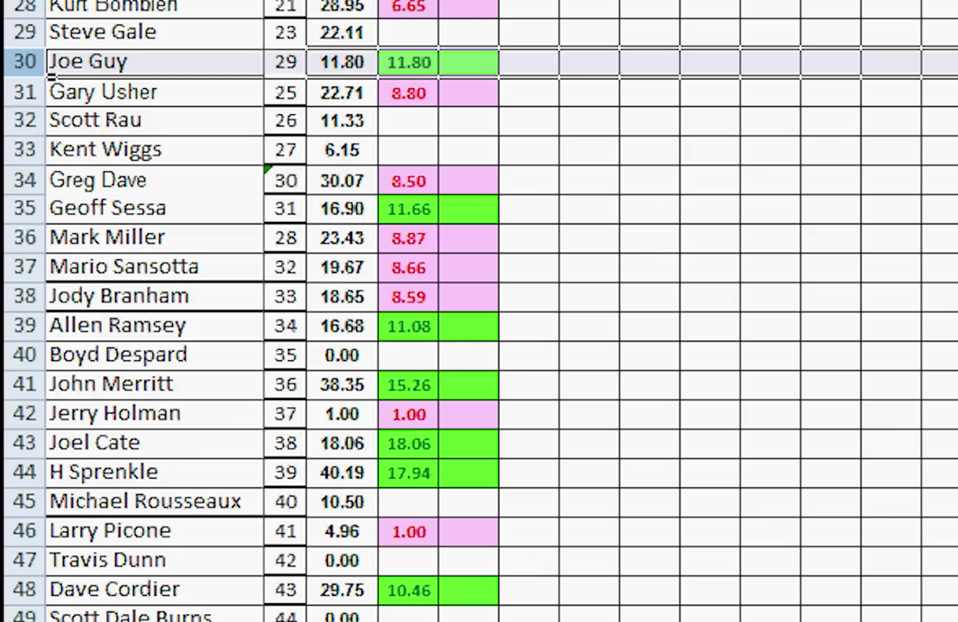
Move the losing rank 30 player's row 34 down one place by cutting it and inserting it above row 36
{"action": "left_click", "coordinate": [26, 180]}
{"action": "right_click", "coordinate": [26, 180]}
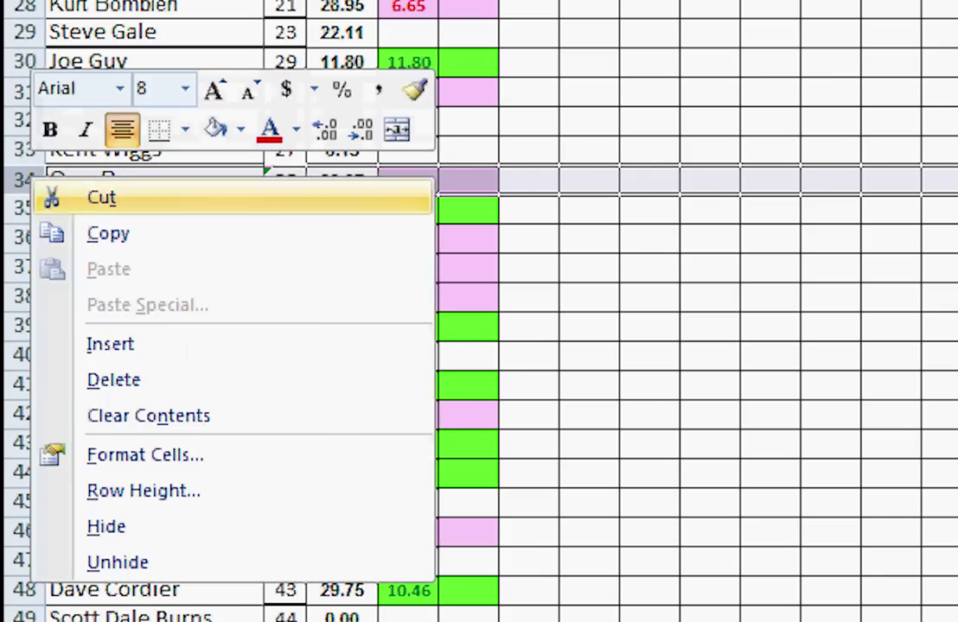
{"action": "left_click", "coordinate": [101, 197]}
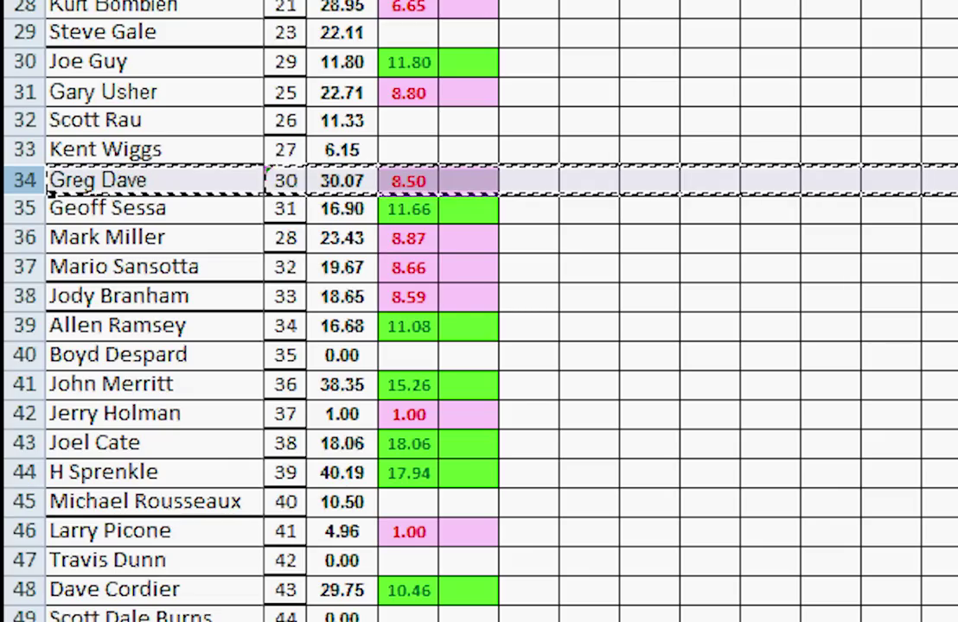
{"action": "right_click", "coordinate": [25, 240]}
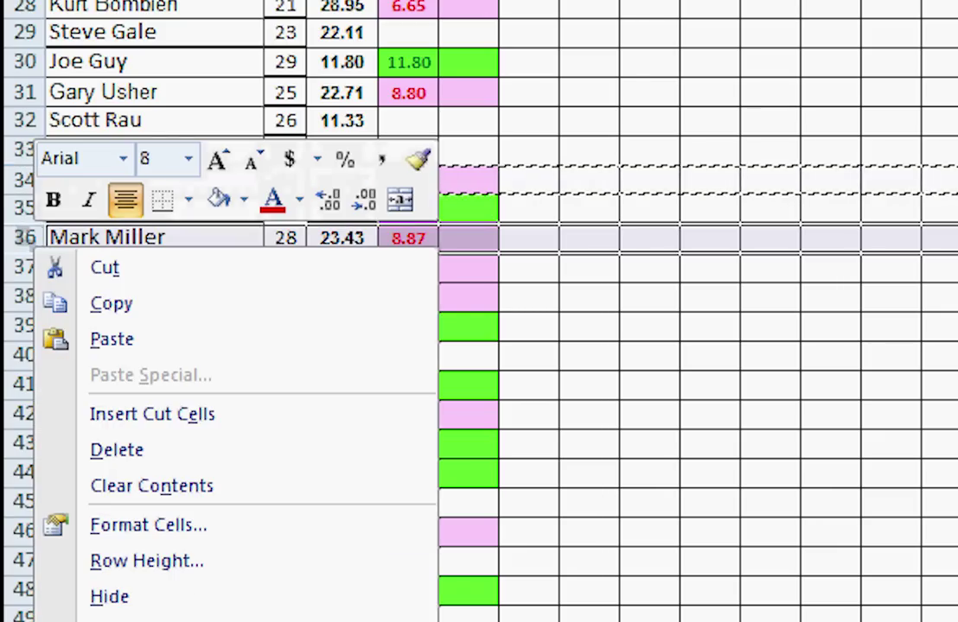
{"action": "left_click", "coordinate": [153, 414]}
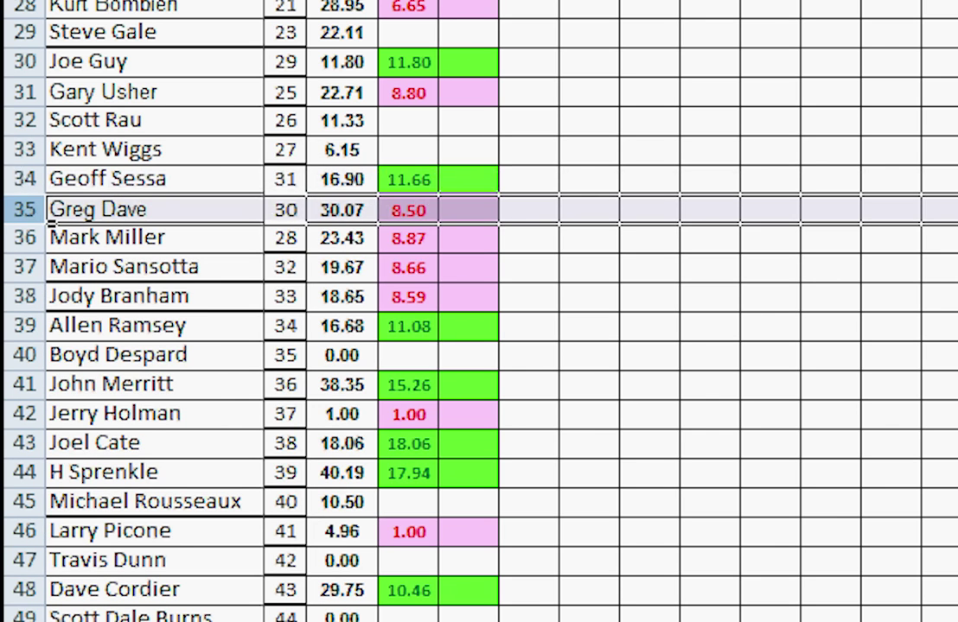
Move the winning rank 31 player's row 34 up by cutting it and inserting it above row 31
{"action": "right_click", "coordinate": [24, 179]}
{"action": "left_click", "coordinate": [116, 201]}
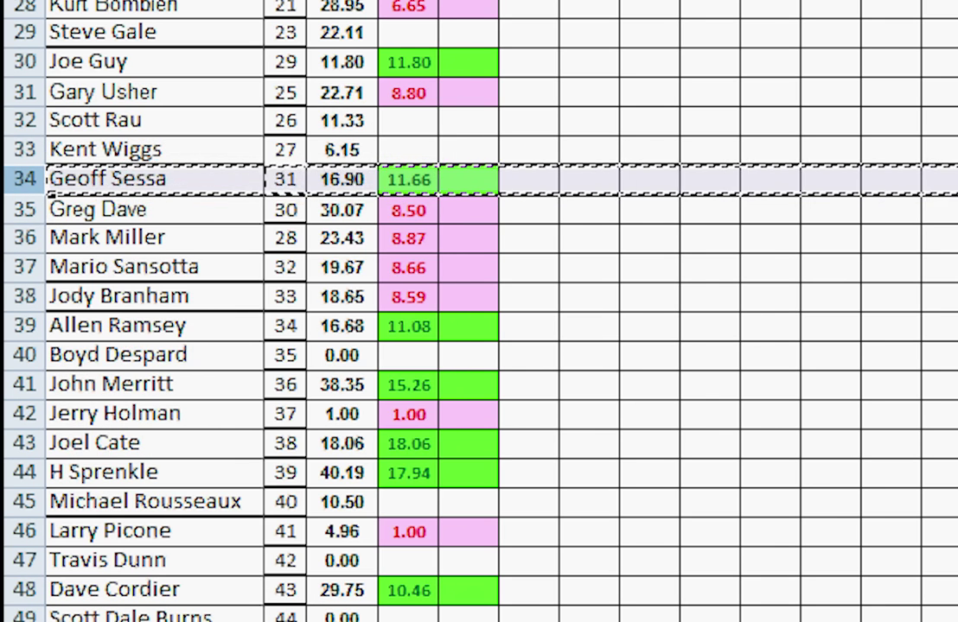
{"action": "right_click", "coordinate": [24, 91]}
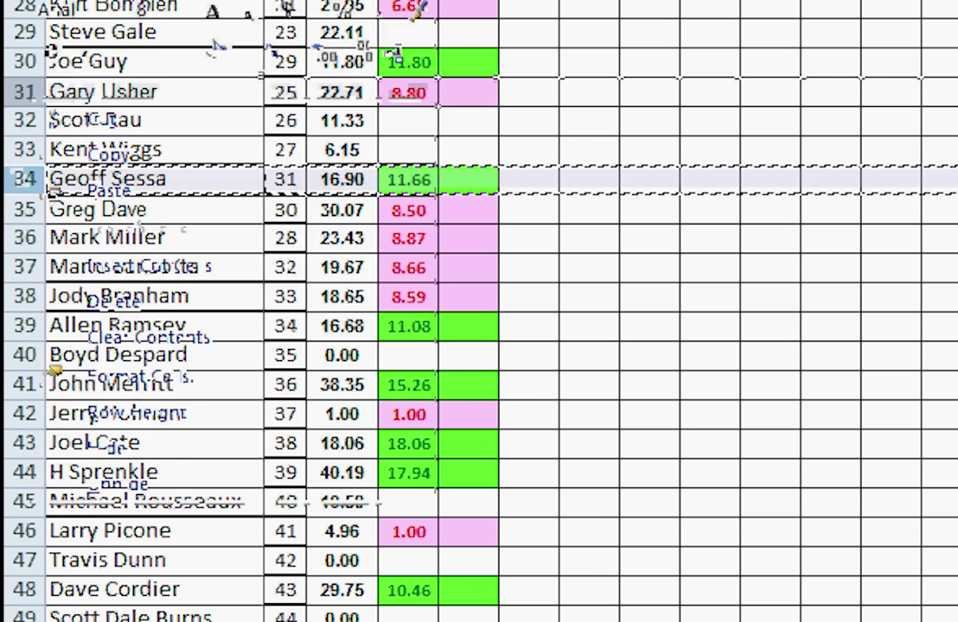
{"action": "left_click", "coordinate": [149, 266]}
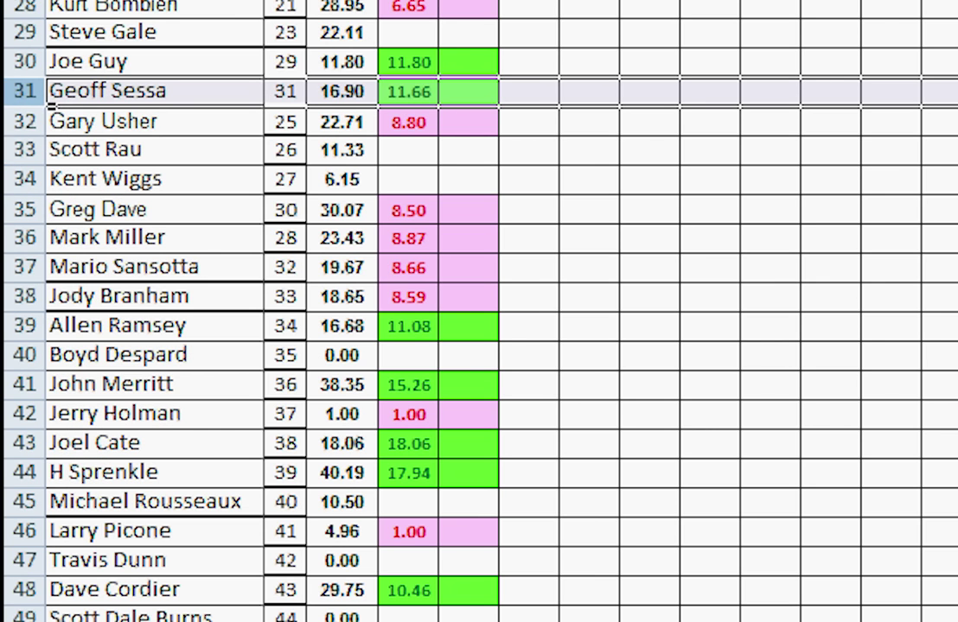
Move the losing rank 33 player's row 38 down one place by cutting it and inserting it above row 40
{"action": "left_click", "coordinate": [25, 266]}
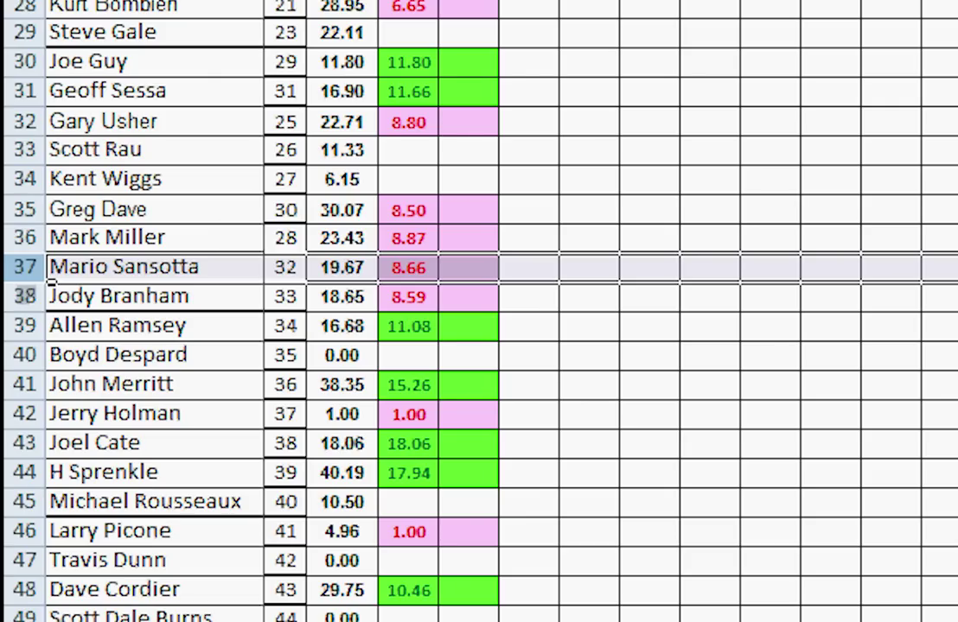
{"action": "right_click", "coordinate": [35, 296]}
{"action": "left_click", "coordinate": [107, 318]}
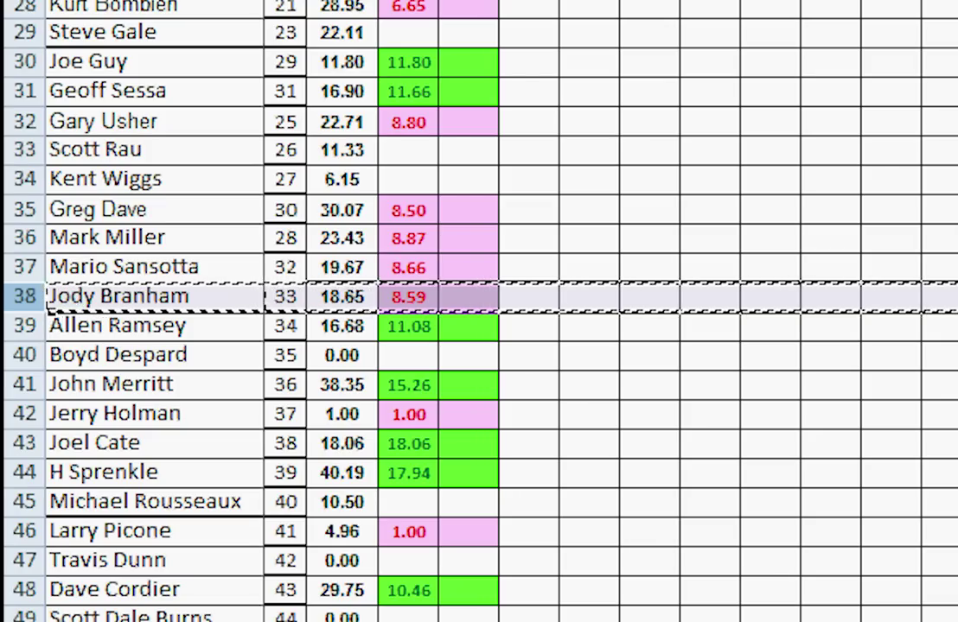
{"action": "left_click", "coordinate": [26, 356]}
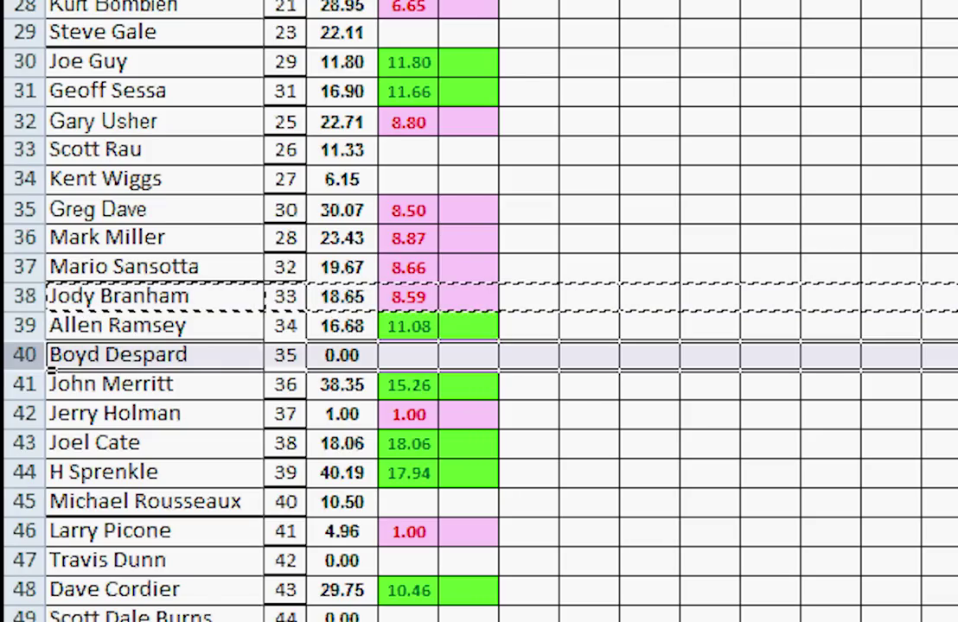
{"action": "right_click", "coordinate": [31, 364]}
{"action": "left_click", "coordinate": [151, 529]}
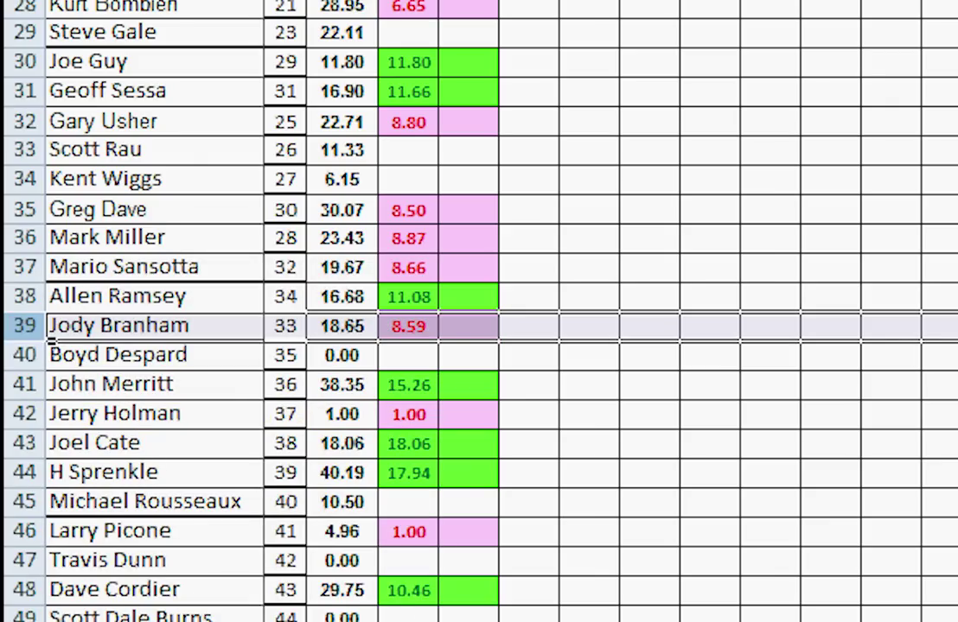
Move the winning rank 34 player's row 38 up by cutting it and inserting it above row 35
{"action": "left_click", "coordinate": [24, 295]}
{"action": "right_click", "coordinate": [50, 305]}
{"action": "left_click", "coordinate": [91, 317]}
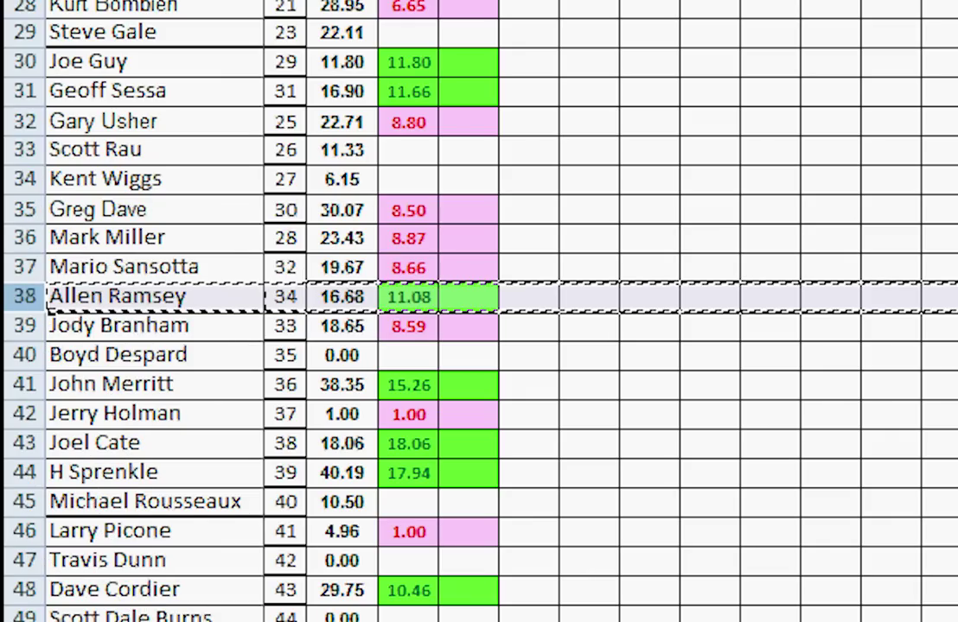
{"action": "left_click", "coordinate": [26, 210]}
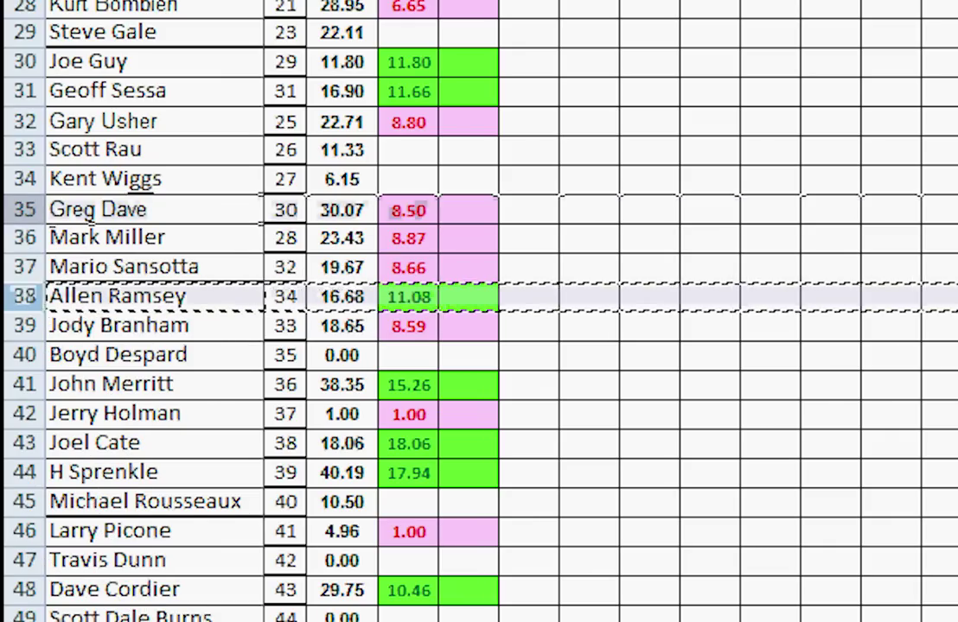
{"action": "right_click", "coordinate": [36, 216]}
{"action": "left_click", "coordinate": [160, 383]}
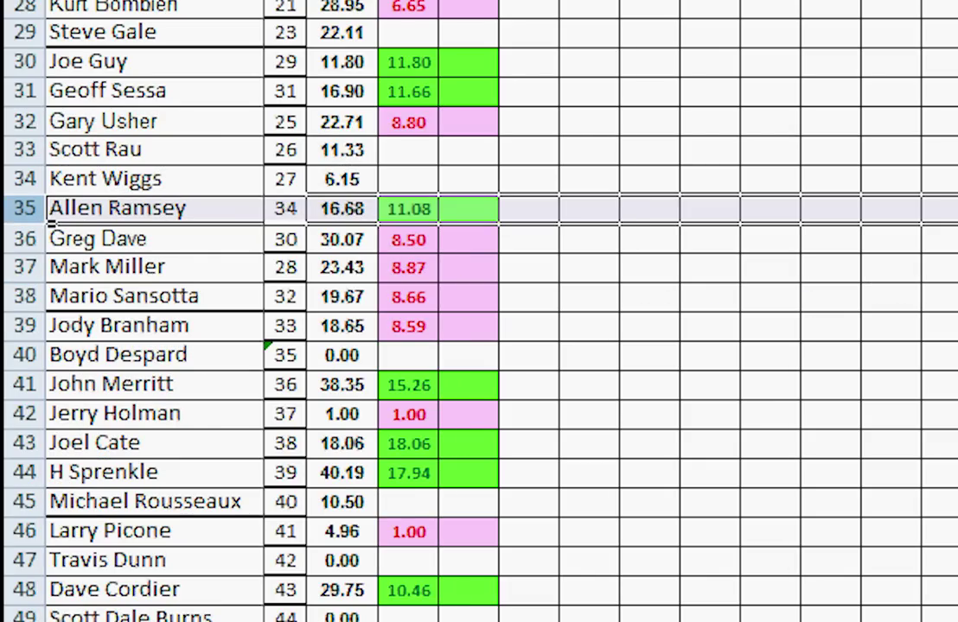
Move the winning rank 36 player's row 41 up by cutting it and inserting it above row 38
{"action": "left_click", "coordinate": [26, 385]}
{"action": "right_click", "coordinate": [45, 390]}
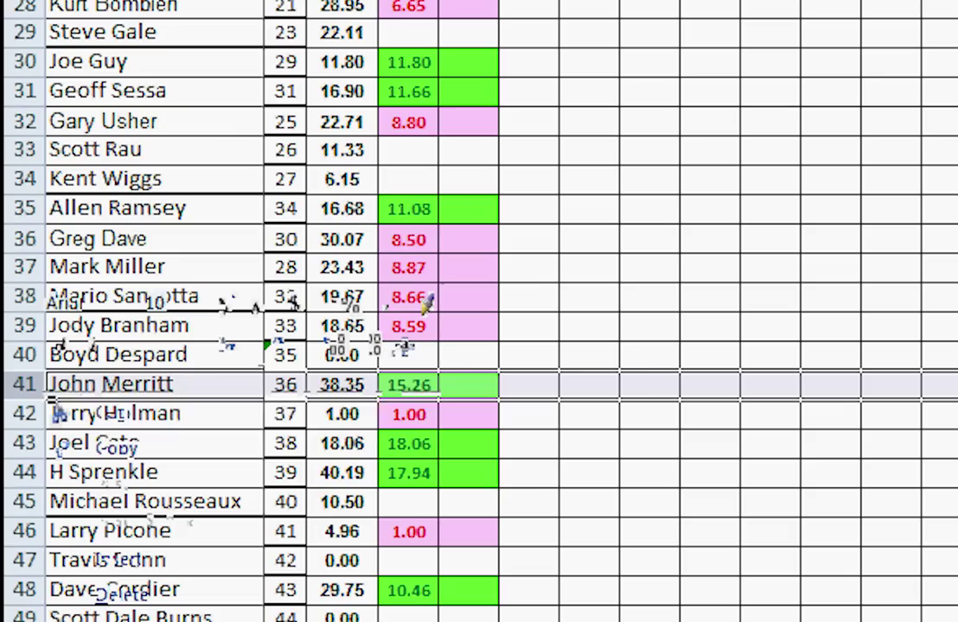
{"action": "left_click", "coordinate": [106, 410]}
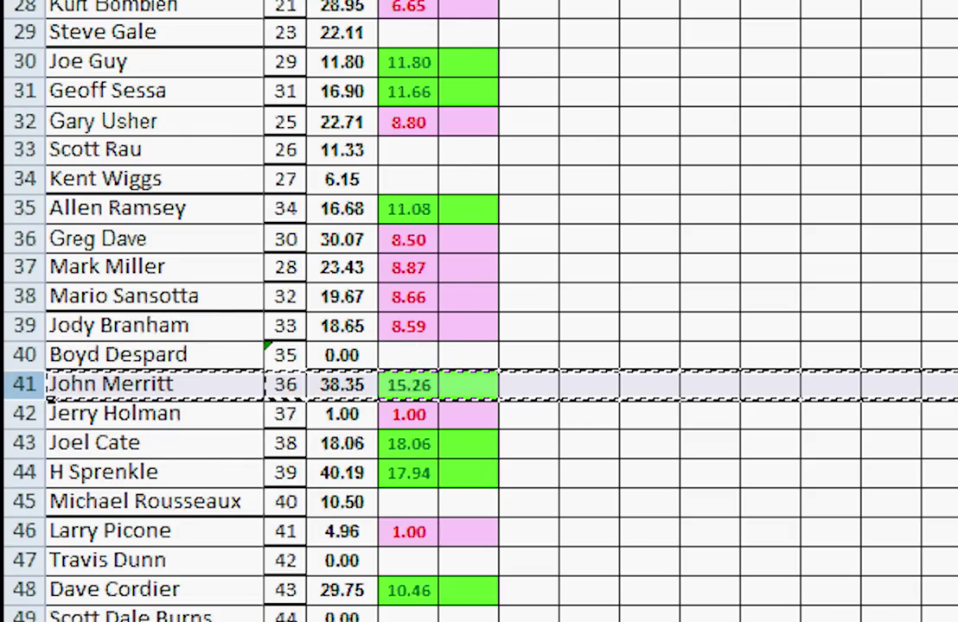
{"action": "left_click", "coordinate": [26, 296]}
{"action": "right_click", "coordinate": [34, 298]}
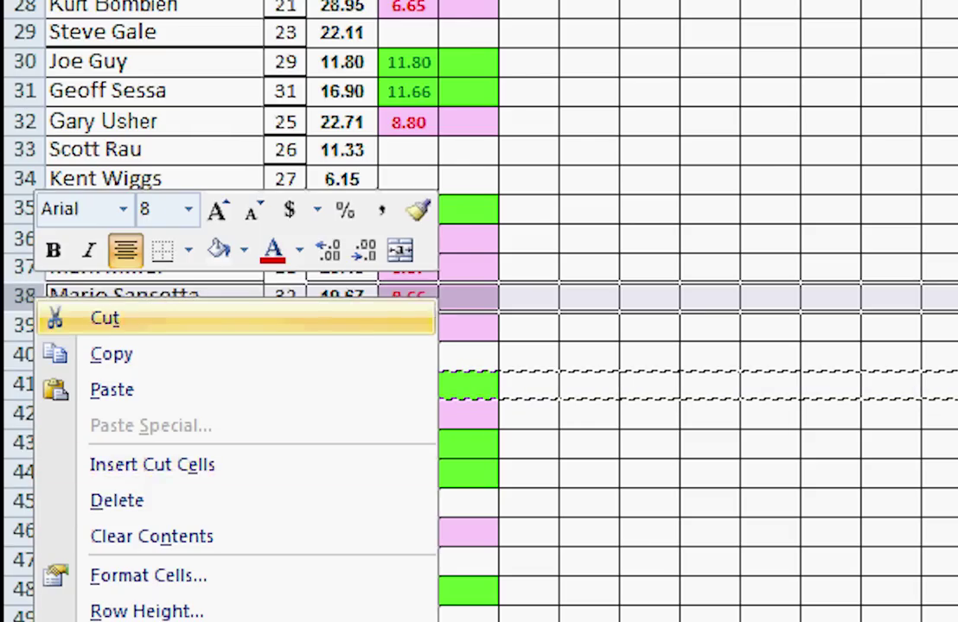
{"action": "key", "text": "e"}
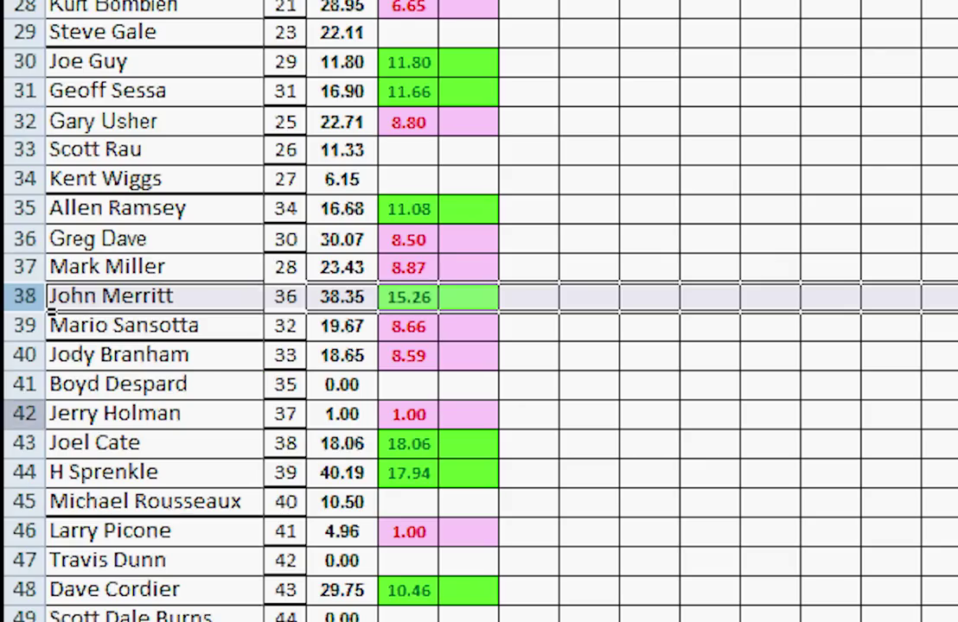
Move the losing rank 37 player's row 42 down by cutting it and inserting it above row 46
{"action": "left_click", "coordinate": [26, 414]}
{"action": "right_click", "coordinate": [47, 421]}
{"action": "left_click", "coordinate": [52, 435]}
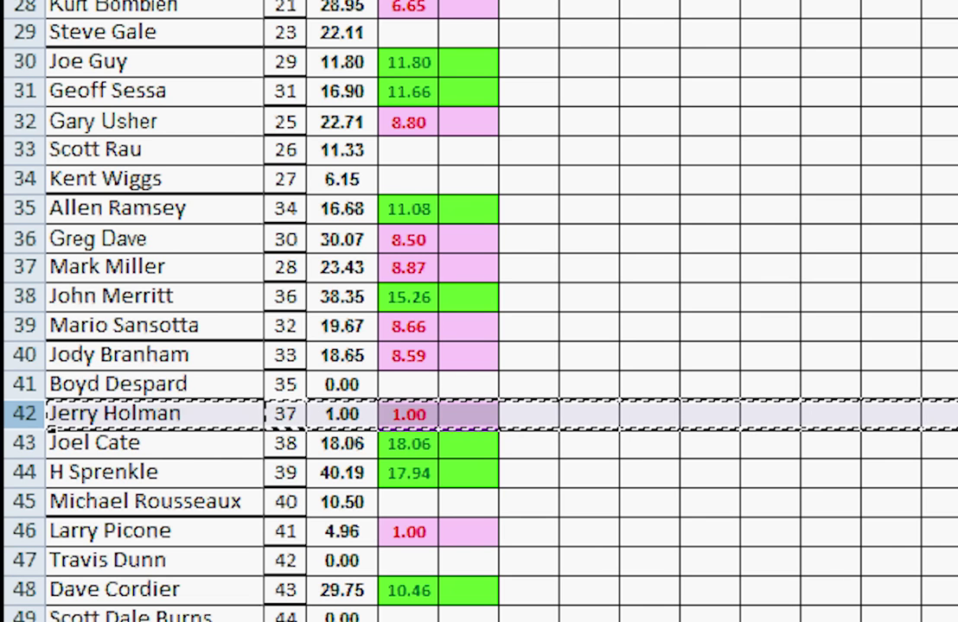
{"action": "right_click", "coordinate": [24, 530]}
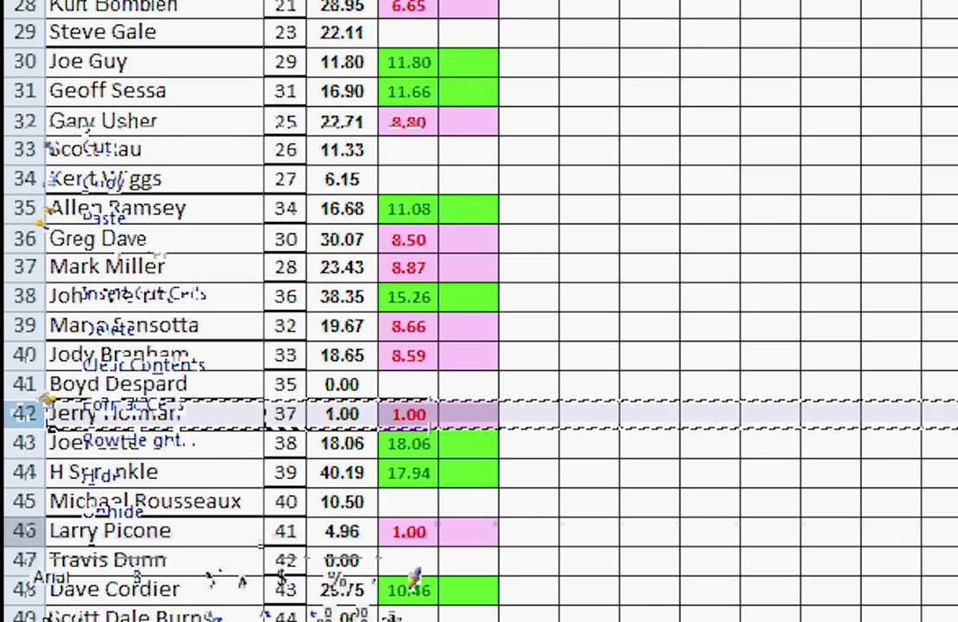
{"action": "left_click", "coordinate": [150, 293]}
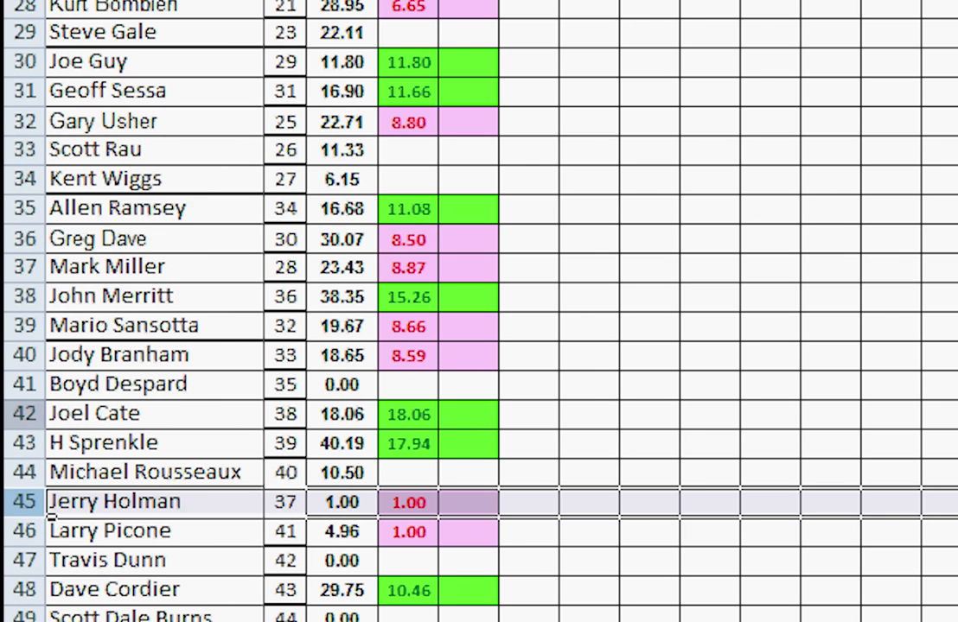
Move the winning rank 38 player's row 42 up by cutting it and inserting it above row 39
{"action": "right_click", "coordinate": [26, 416]}
{"action": "left_click", "coordinate": [99, 433]}
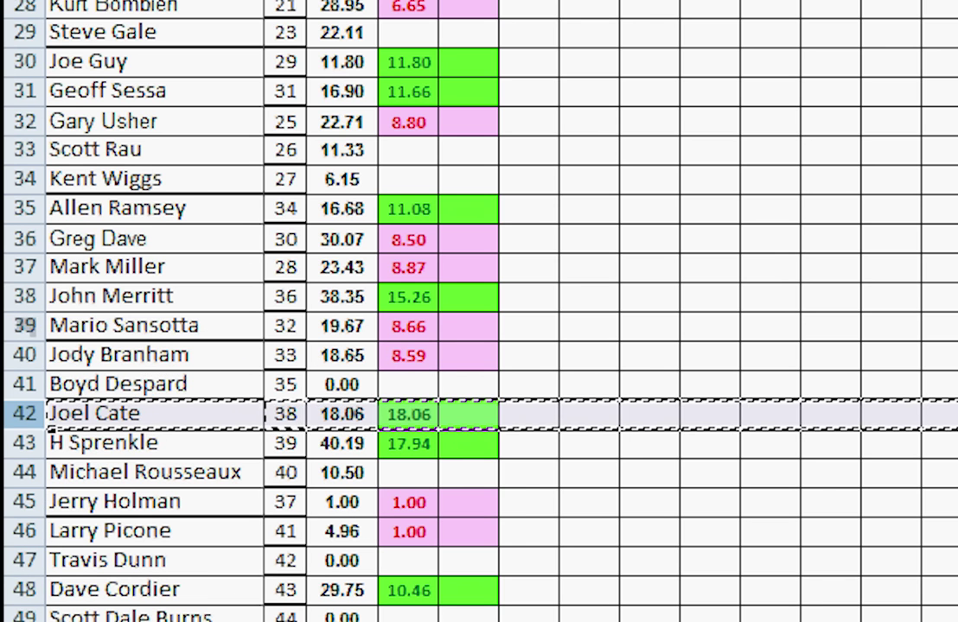
{"action": "left_click", "coordinate": [22, 325]}
{"action": "right_click", "coordinate": [21, 324]}
{"action": "left_click", "coordinate": [152, 500]}
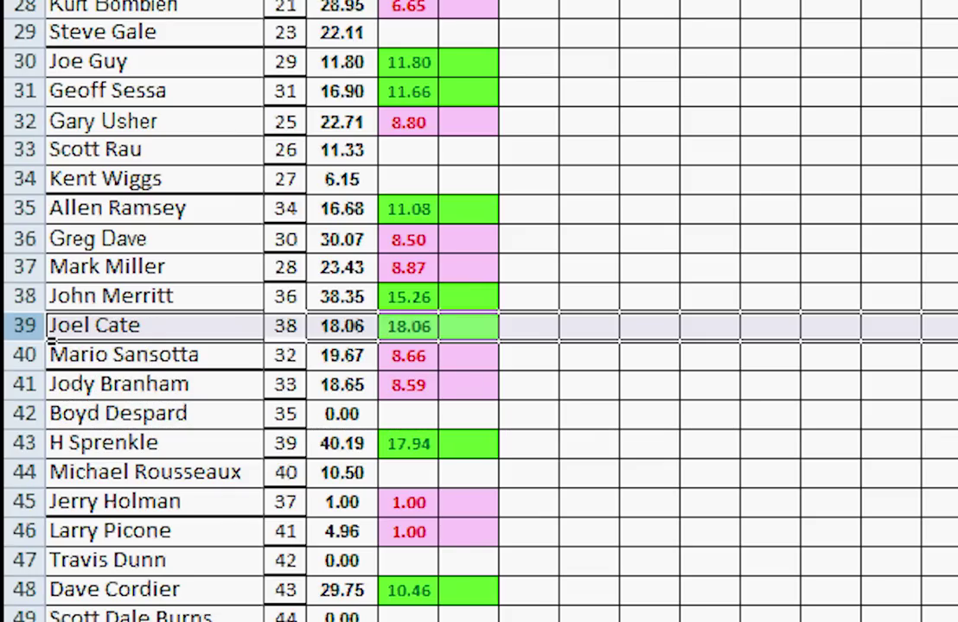
Move the winning rank 39 player's row 43 up by cutting it and inserting it above row 40
{"action": "left_click", "coordinate": [22, 442]}
{"action": "right_click", "coordinate": [22, 442]}
{"action": "left_click", "coordinate": [108, 464]}
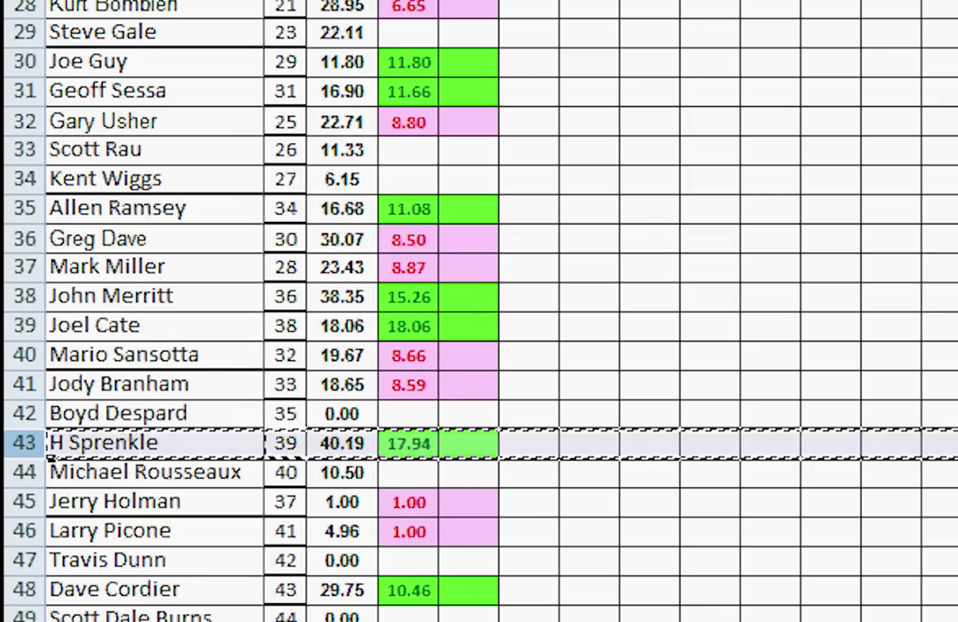
{"action": "left_click", "coordinate": [24, 355]}
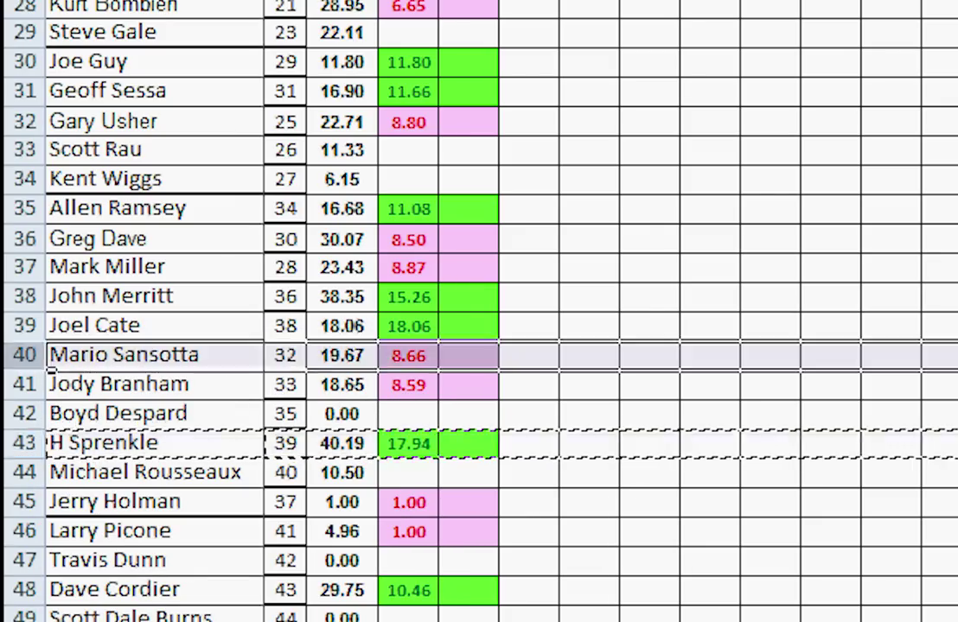
{"action": "right_click", "coordinate": [24, 355]}
{"action": "left_click", "coordinate": [128, 521]}
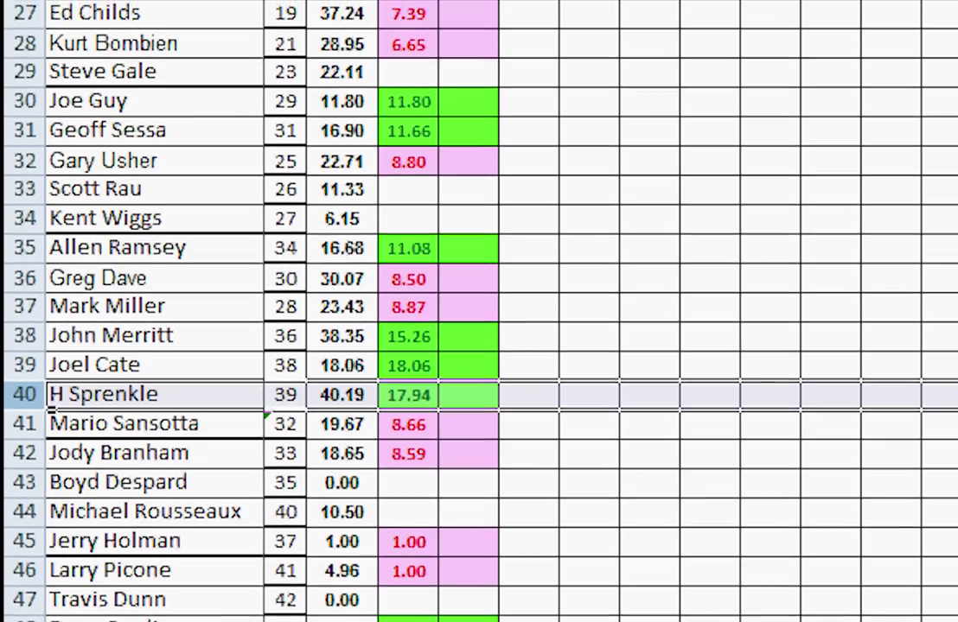
{"action": "scroll", "coordinate": [479, 311], "scroll_direction": "down", "scroll_amount": 2}
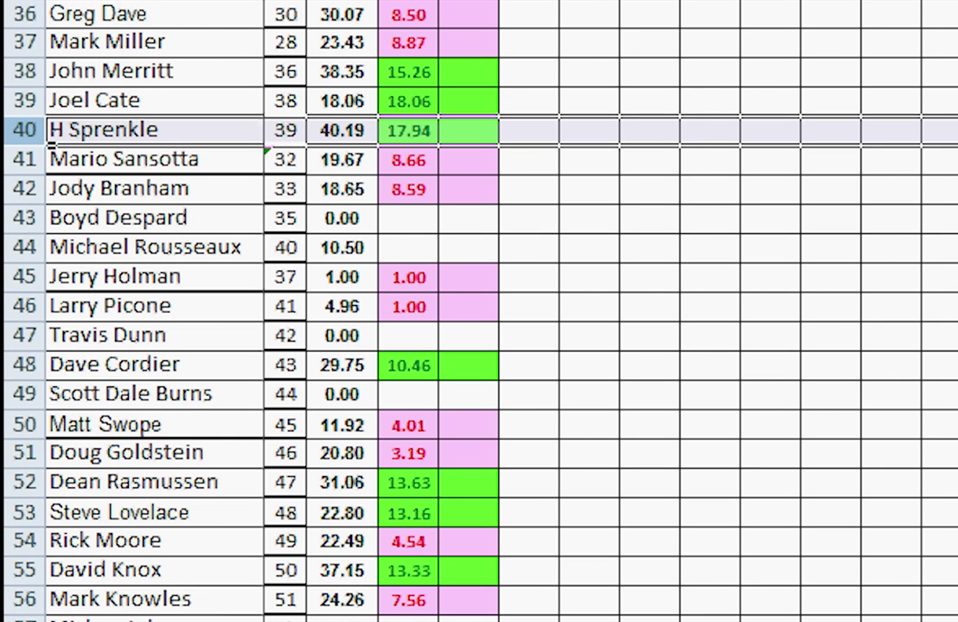
{"action": "left_click", "coordinate": [24, 306]}
{"action": "right_click", "coordinate": [24, 306]}
{"action": "left_click", "coordinate": [95, 331]}
{"action": "left_click", "coordinate": [24, 130]}
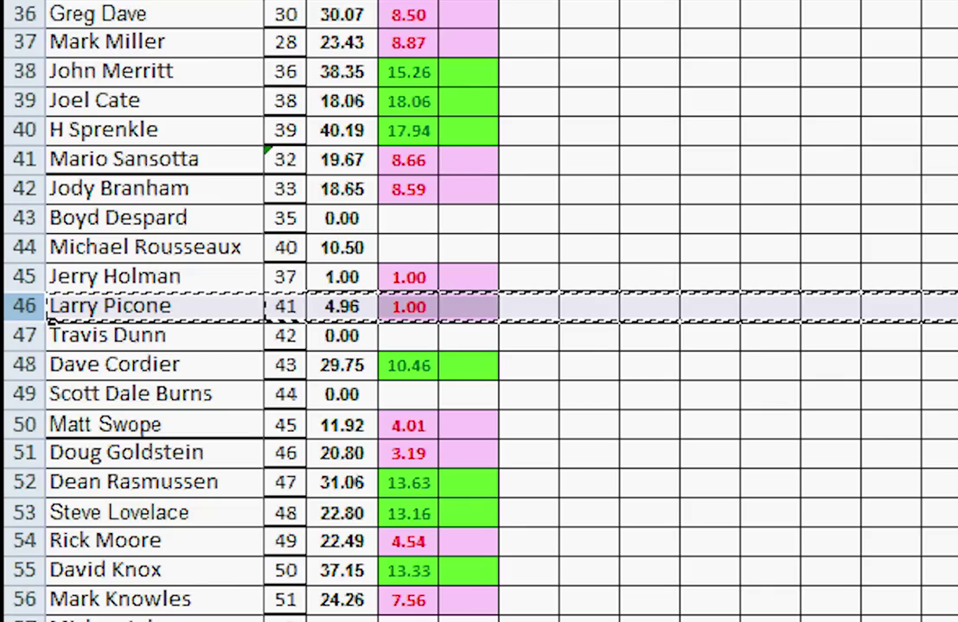
Move the winning rank 43 player's row 48 up by cutting it and inserting it above row 45
{"action": "right_click", "coordinate": [32, 371]}
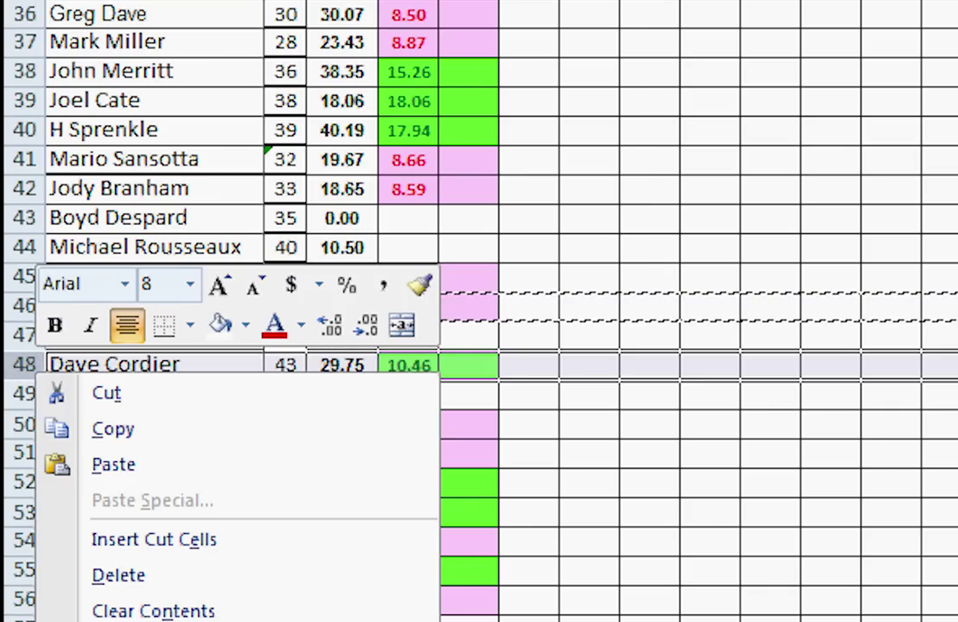
{"action": "left_click", "coordinate": [107, 394]}
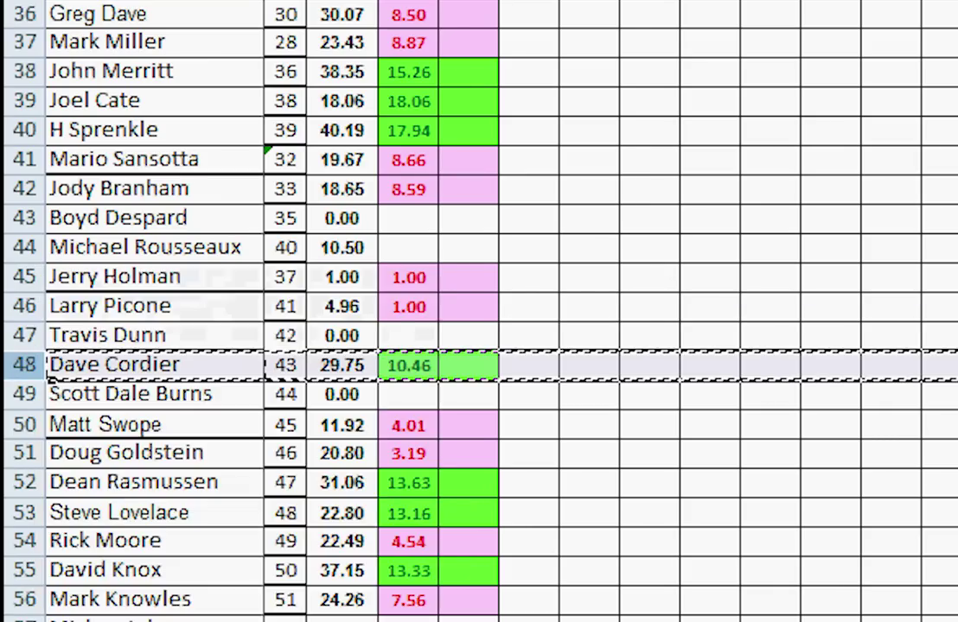
{"action": "right_click", "coordinate": [30, 277]}
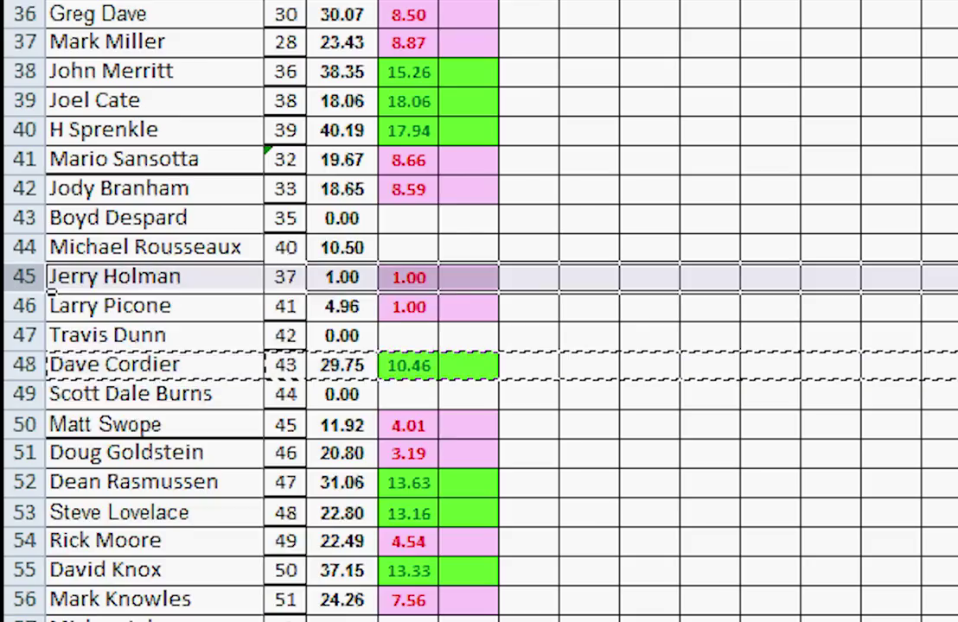
{"action": "left_click", "coordinate": [160, 447]}
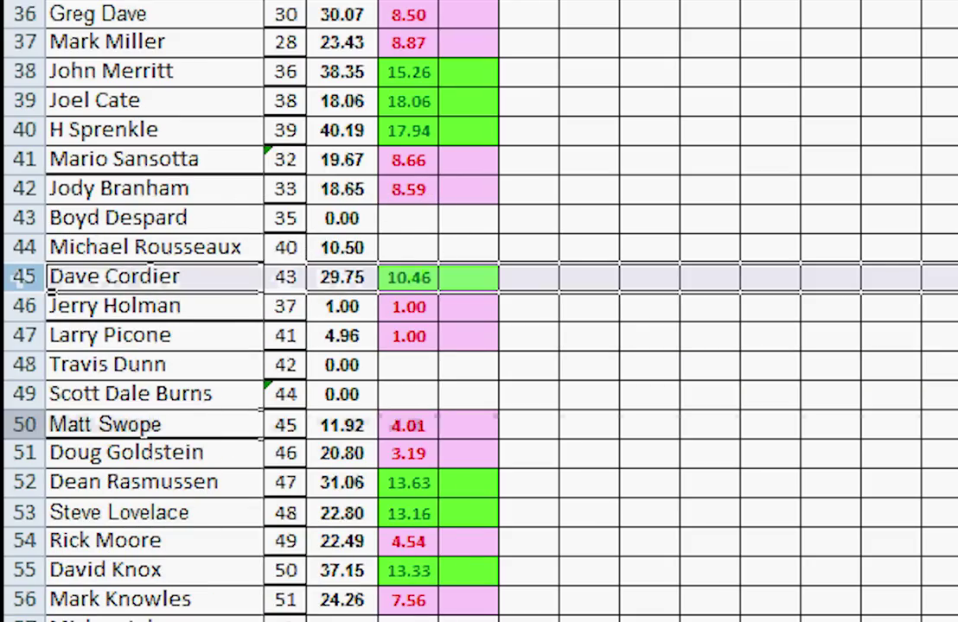
Move the losing rank 45 player's row 50 down by cutting it and inserting it above row 54
{"action": "right_click", "coordinate": [33, 425]}
{"action": "key", "text": "t"}
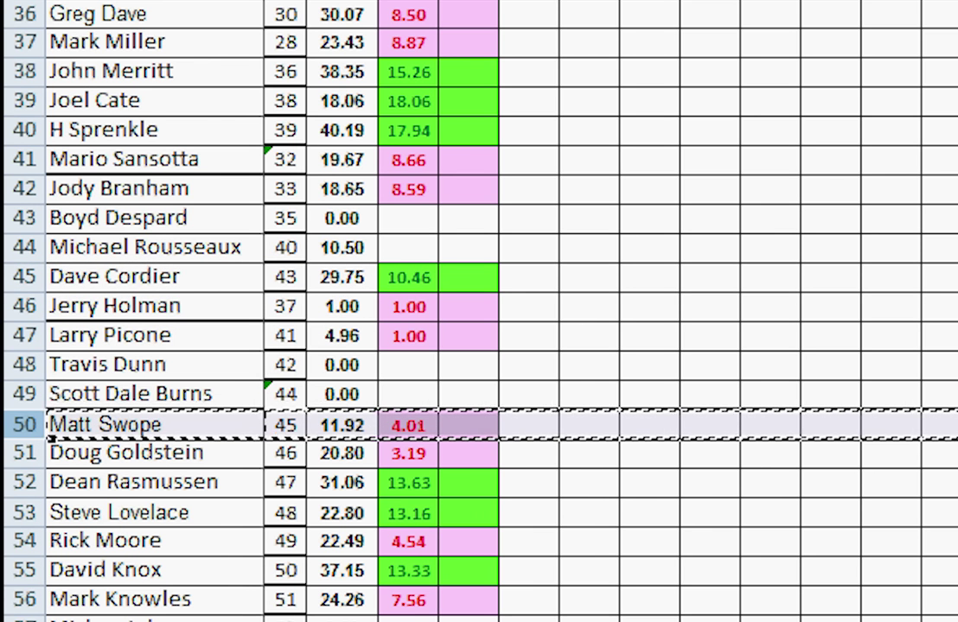
{"action": "right_click", "coordinate": [24, 540]}
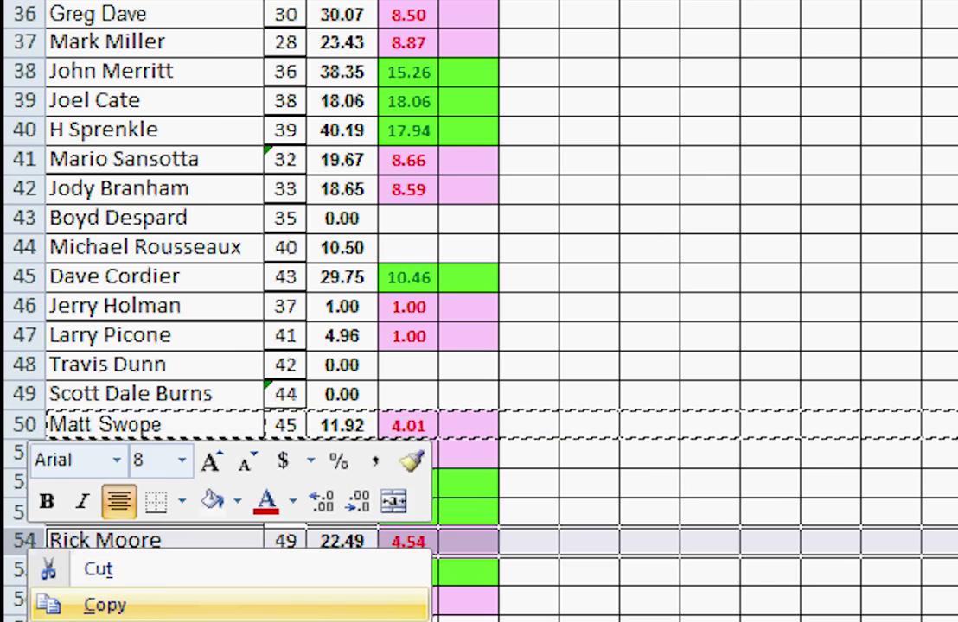
{"action": "key", "text": "e"}
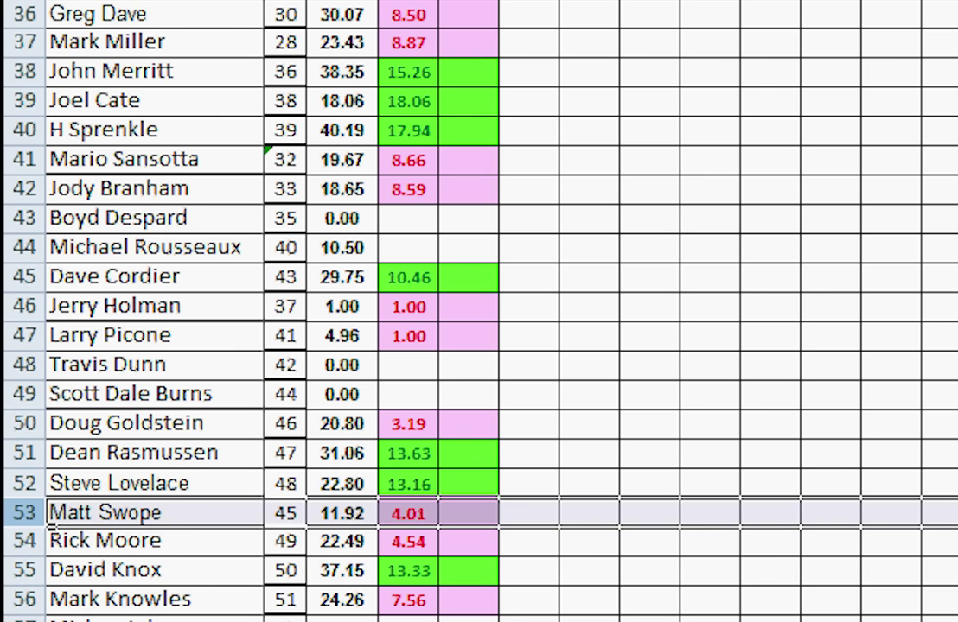
Move the losing rank 46 player's row 50 down by cutting it and inserting it above row 53
{"action": "right_click", "coordinate": [24, 423]}
{"action": "key", "text": "t"}
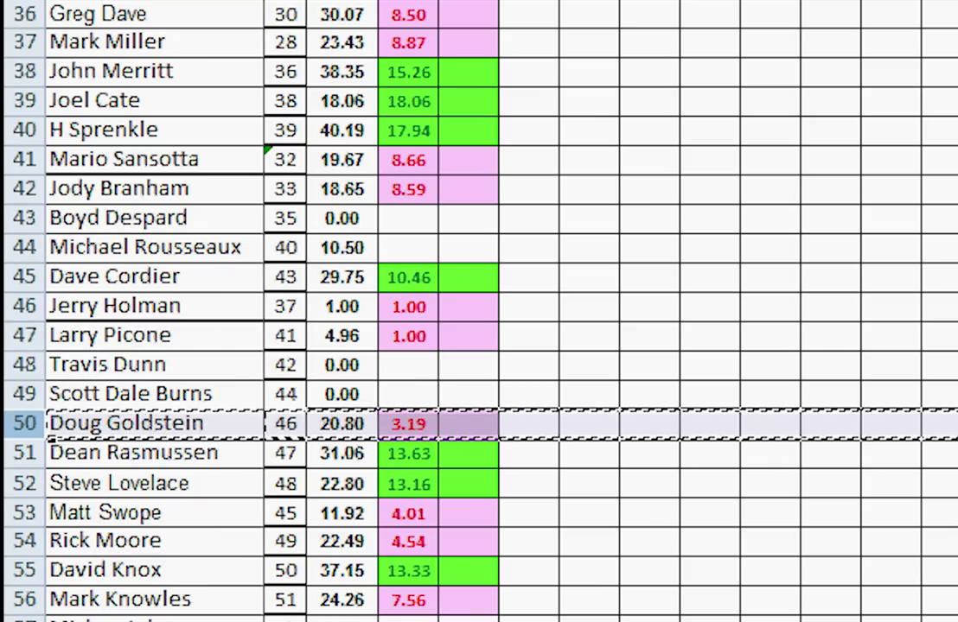
{"action": "right_click", "coordinate": [24, 513]}
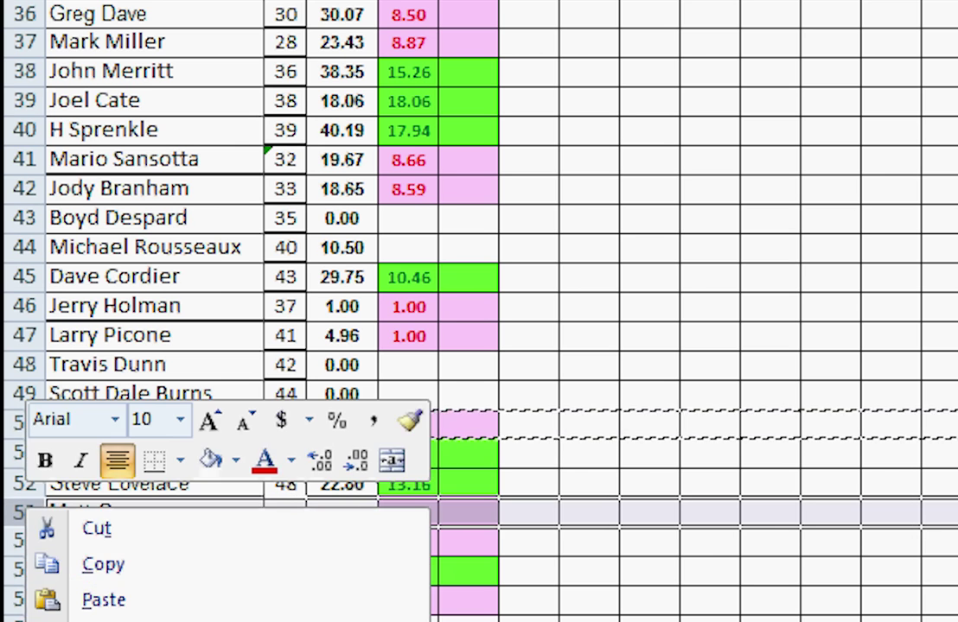
{"action": "key", "text": "e"}
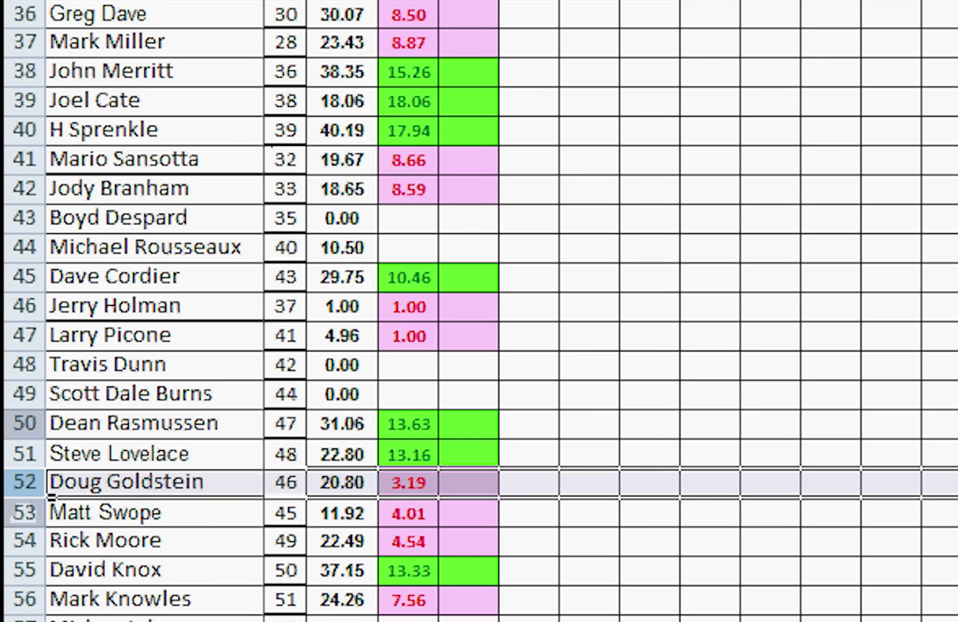
Move the winning rank 47 player's row 50 up by cutting it and inserting it above row 47
{"action": "left_click", "coordinate": [25, 424]}
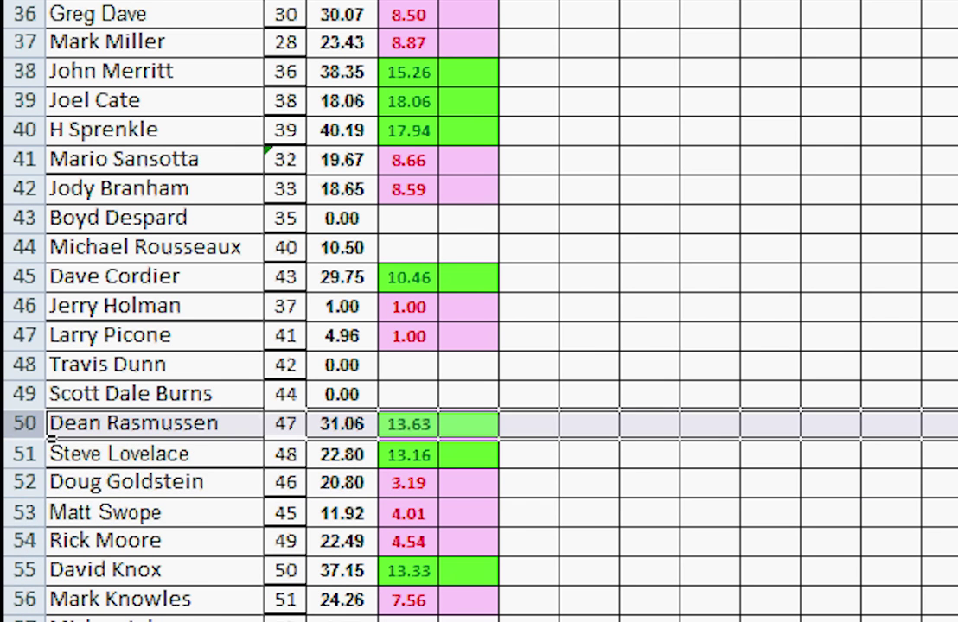
{"action": "right_click", "coordinate": [26, 425]}
{"action": "left_click", "coordinate": [61, 444]}
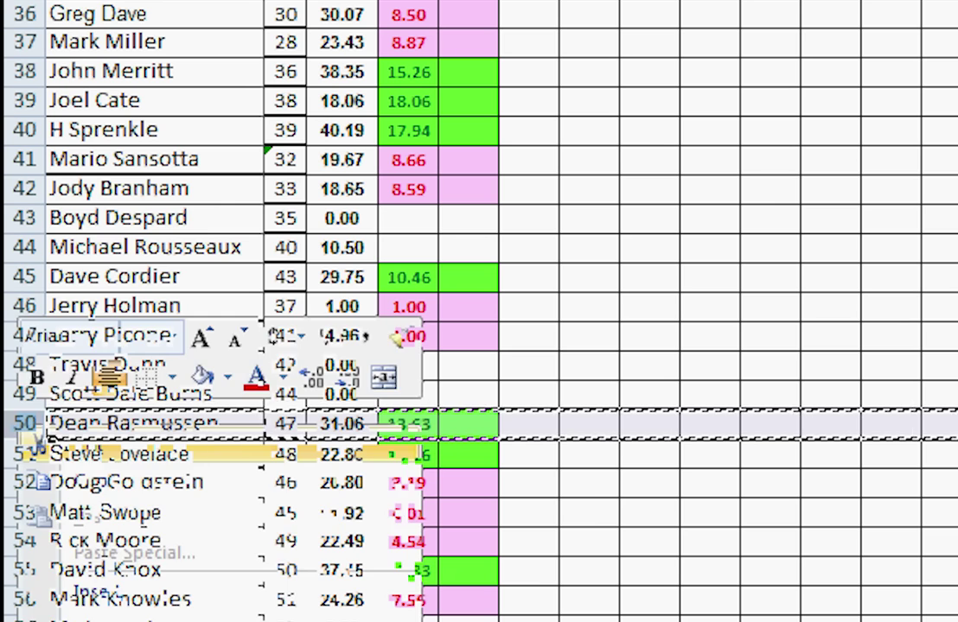
{"action": "left_click", "coordinate": [24, 335]}
{"action": "right_click", "coordinate": [26, 337]}
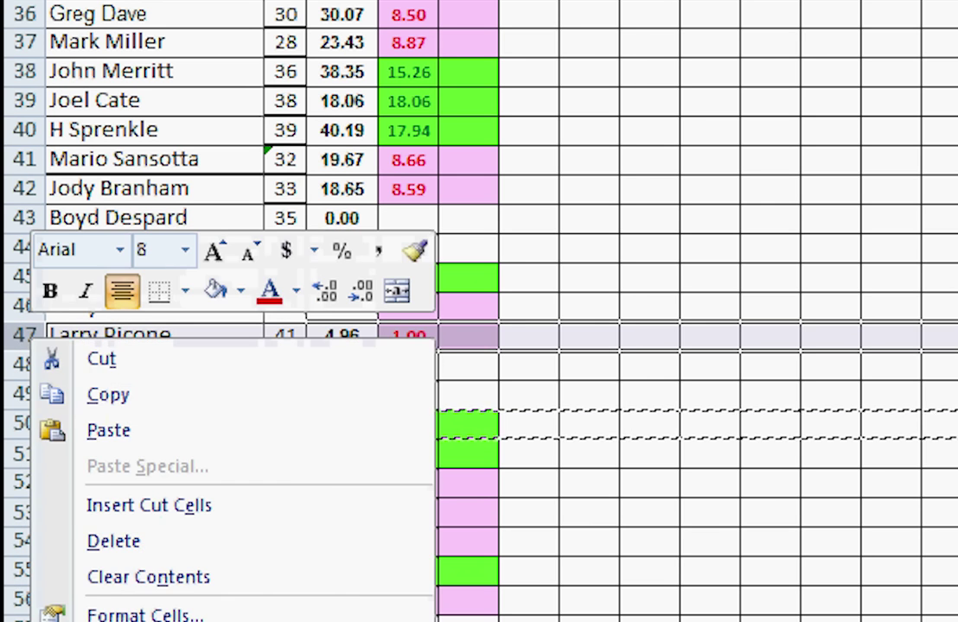
{"action": "left_click", "coordinate": [149, 504]}
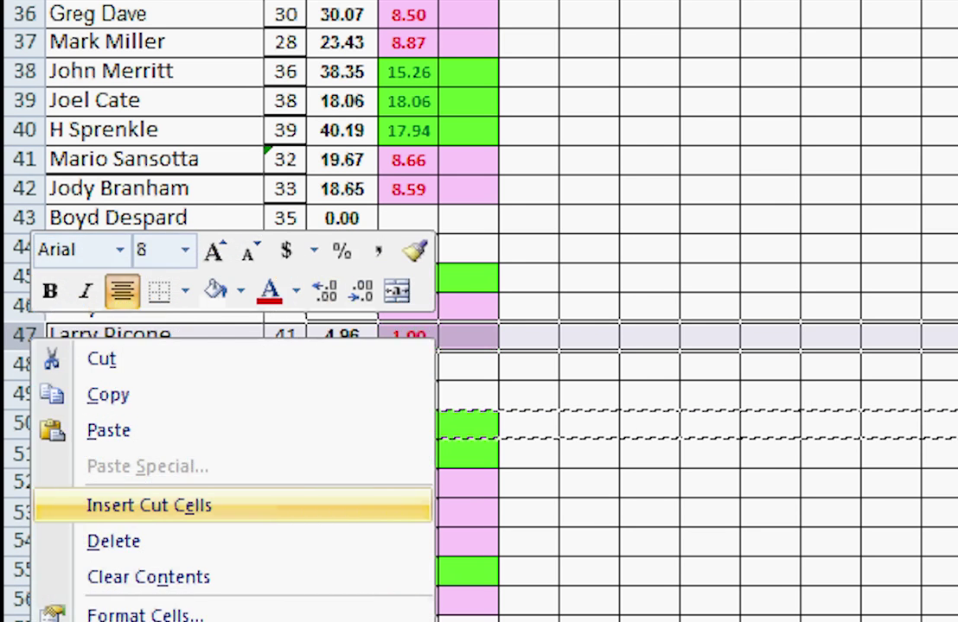
{"action": "left_click", "coordinate": [149, 505]}
Move the winning rank 48 player's row 51 up by cutting it and inserting it above row 48
{"action": "left_click", "coordinate": [24, 453]}
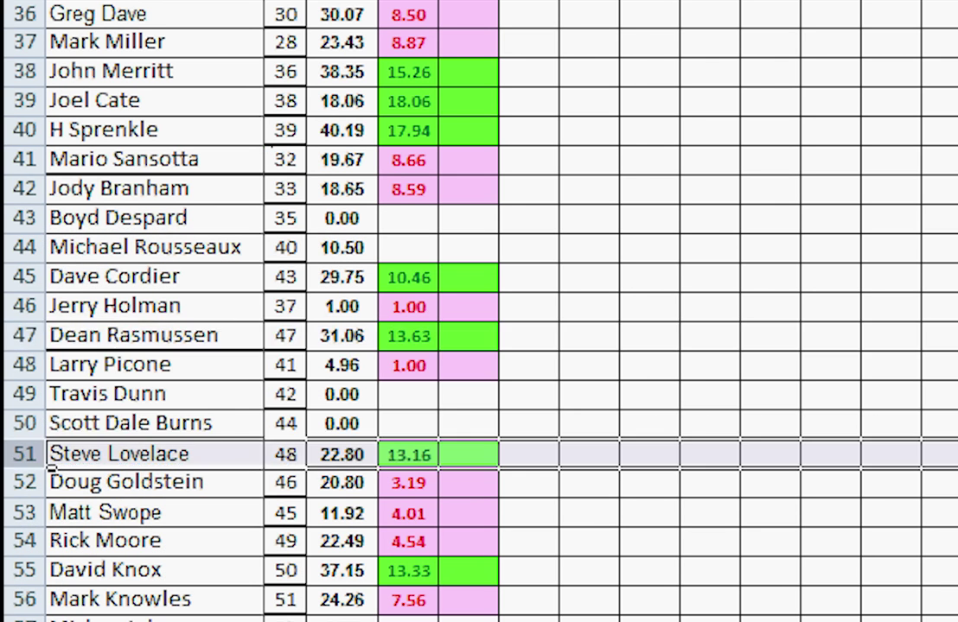
{"action": "right_click", "coordinate": [26, 453]}
{"action": "left_click", "coordinate": [102, 476]}
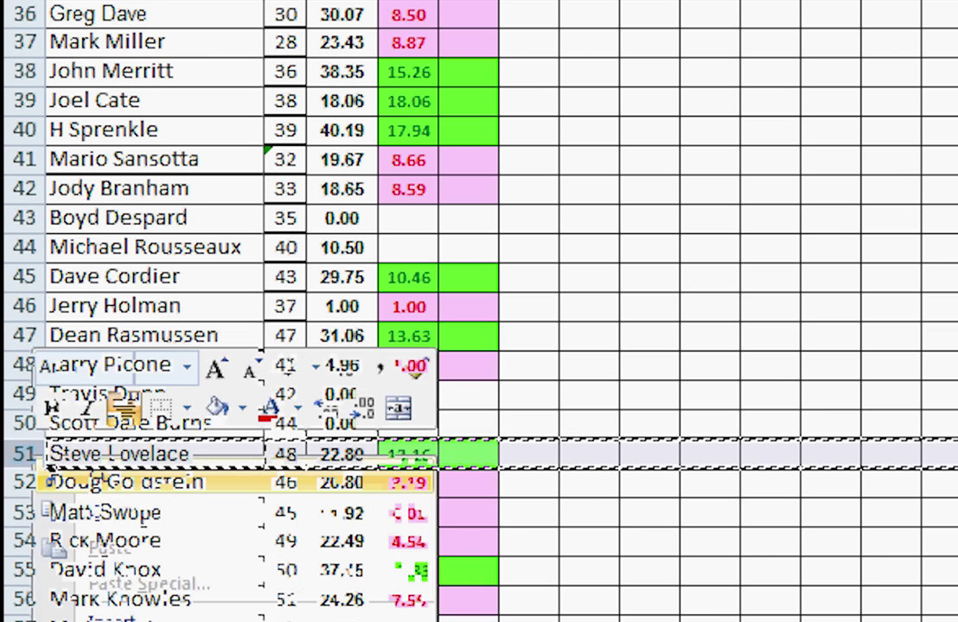
{"action": "right_click", "coordinate": [24, 365]}
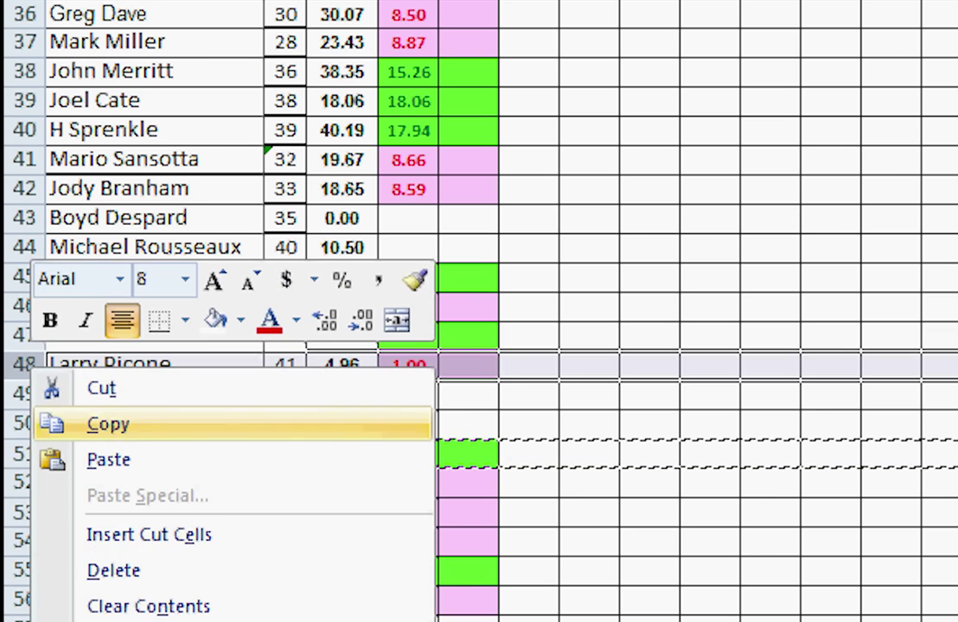
{"action": "left_click", "coordinate": [150, 532]}
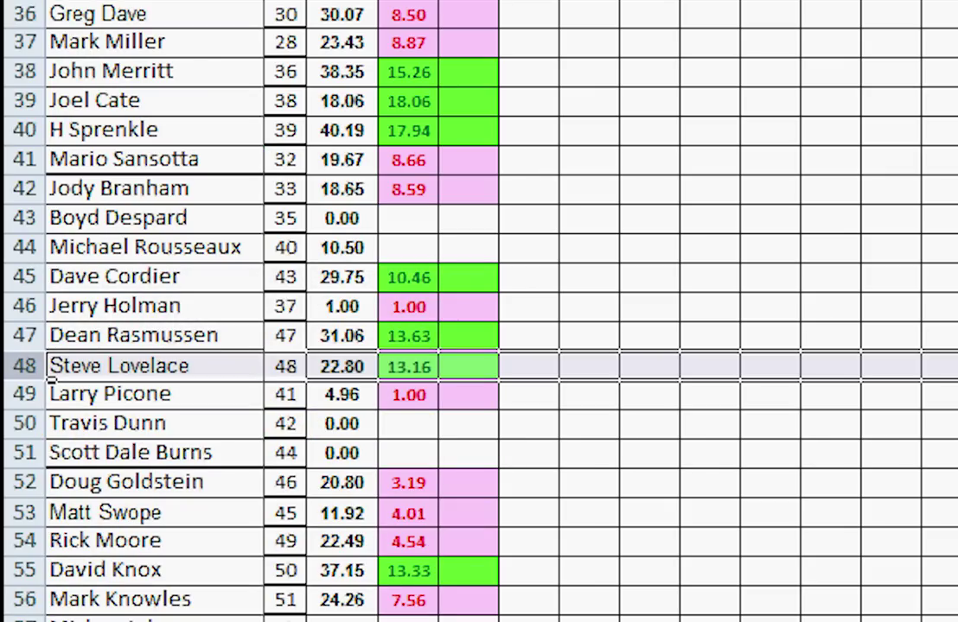
Move the losing rank 49 player's row 54 down by cutting it and inserting it above row 57
{"action": "right_click", "coordinate": [24, 540]}
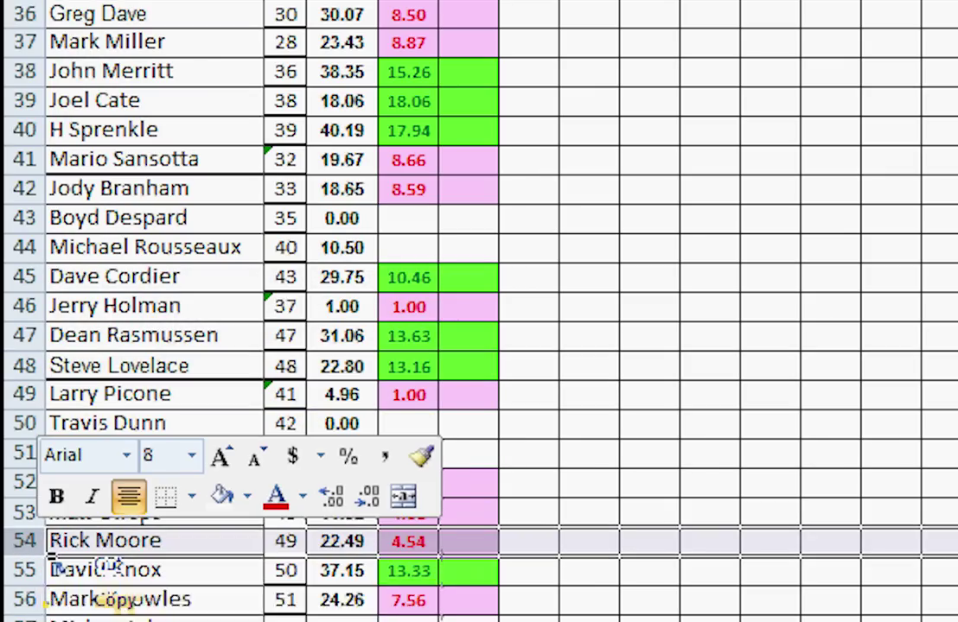
{"action": "left_click", "coordinate": [86, 566]}
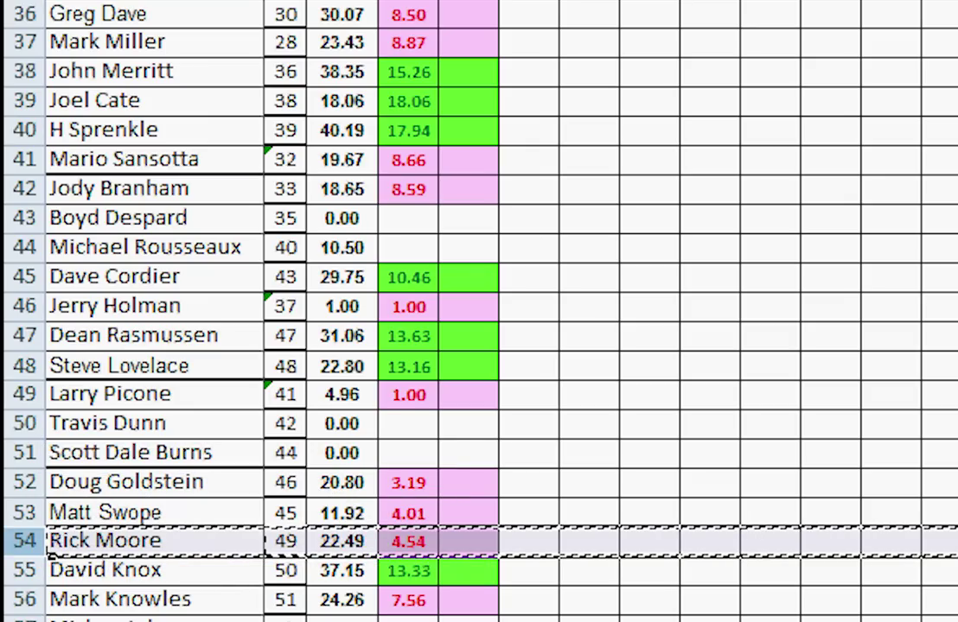
{"action": "right_click", "coordinate": [37, 617]}
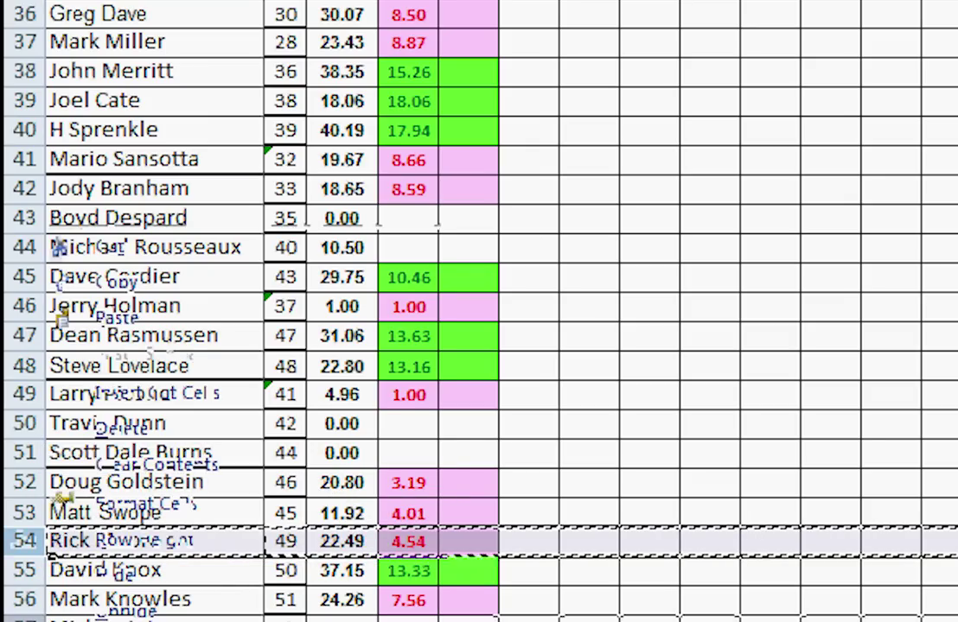
{"action": "left_click", "coordinate": [157, 392]}
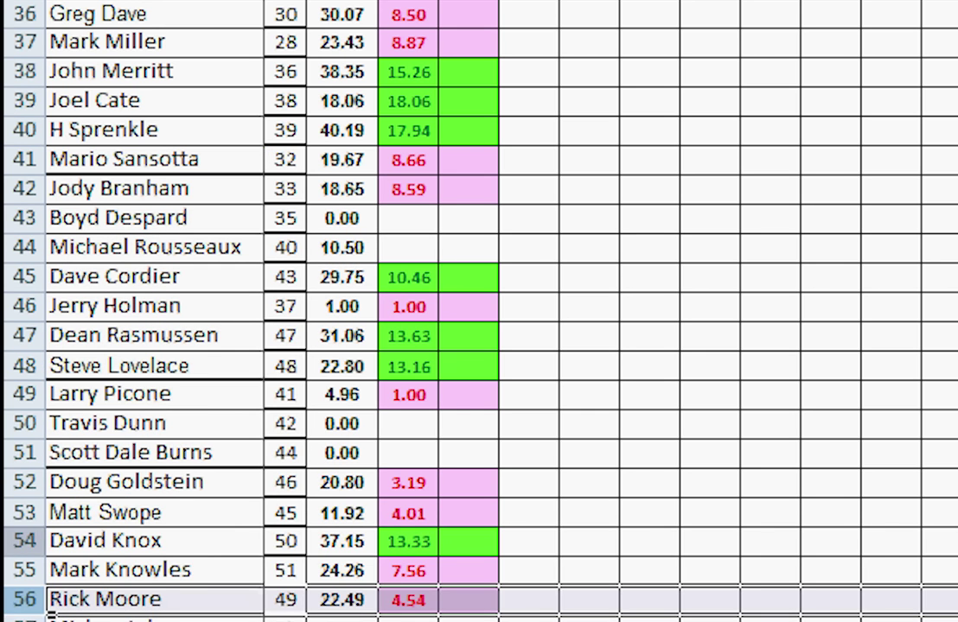
Move the winning rank 50 player's row 54 up by cutting it and inserting it above row 51
{"action": "left_click", "coordinate": [25, 541]}
{"action": "right_click", "coordinate": [24, 540]}
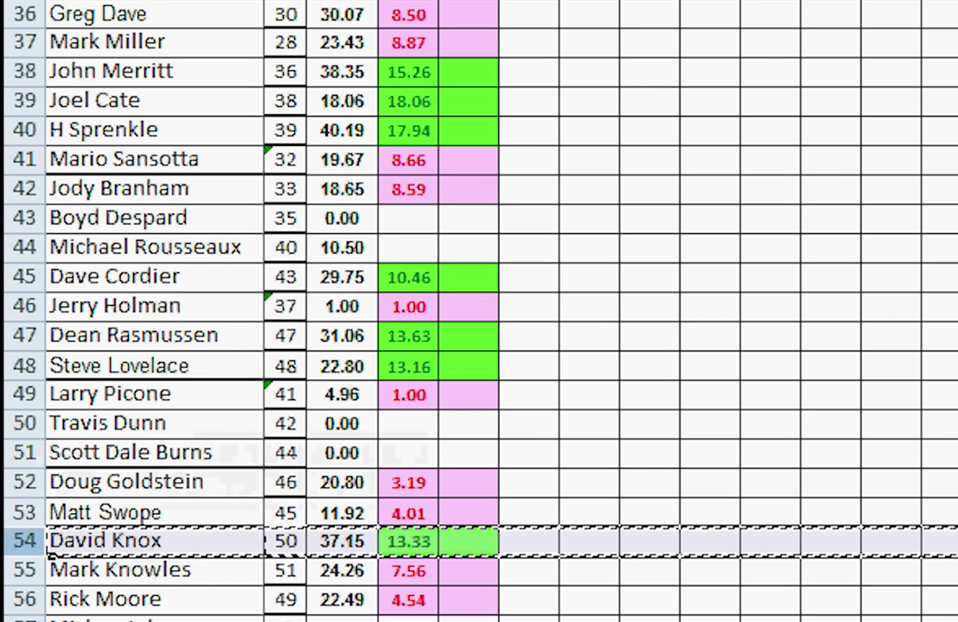
{"action": "left_click", "coordinate": [86, 558]}
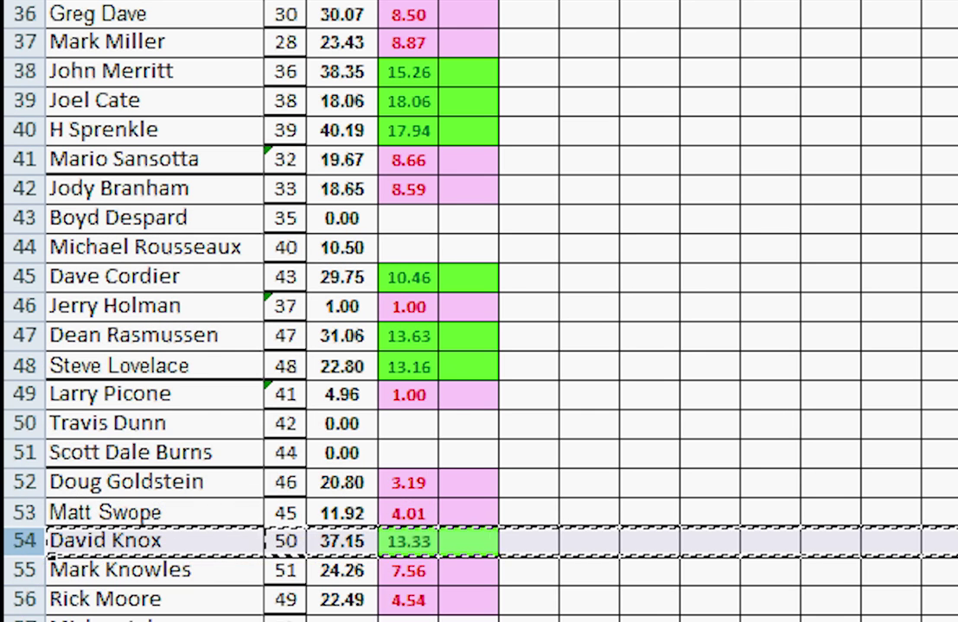
{"action": "left_click", "coordinate": [24, 452]}
{"action": "right_click", "coordinate": [25, 452]}
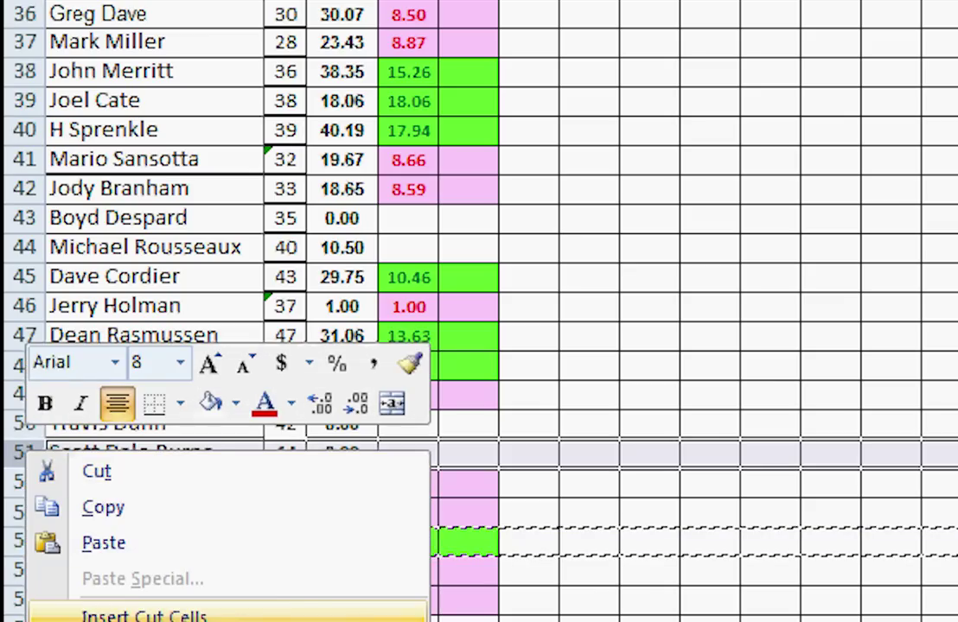
{"action": "left_click", "coordinate": [144, 615]}
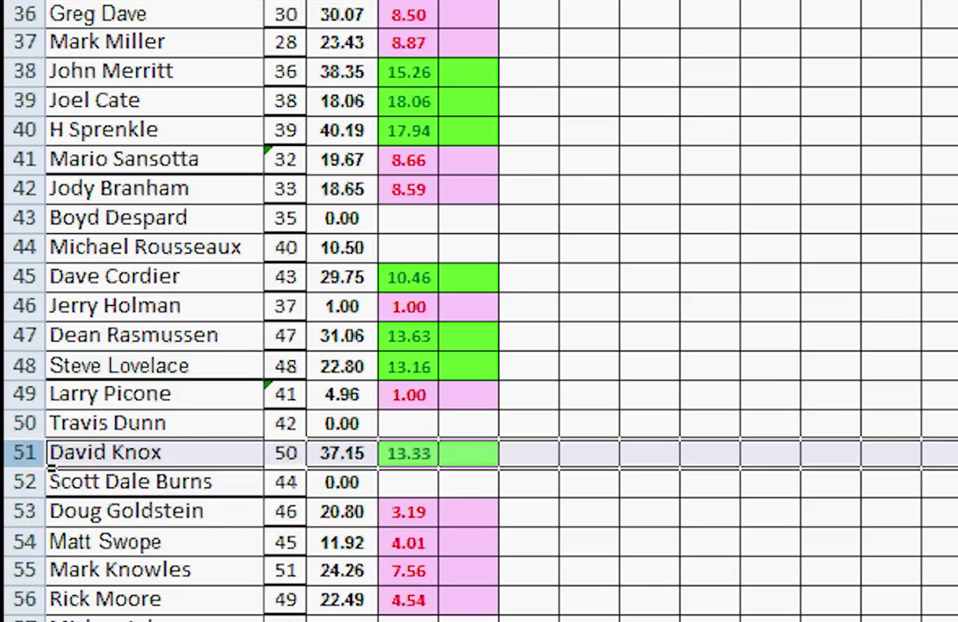
Move the losing rank 54 player's row 59 down by cutting it and inserting it above row 63
{"action": "left_click", "coordinate": [25, 569]}
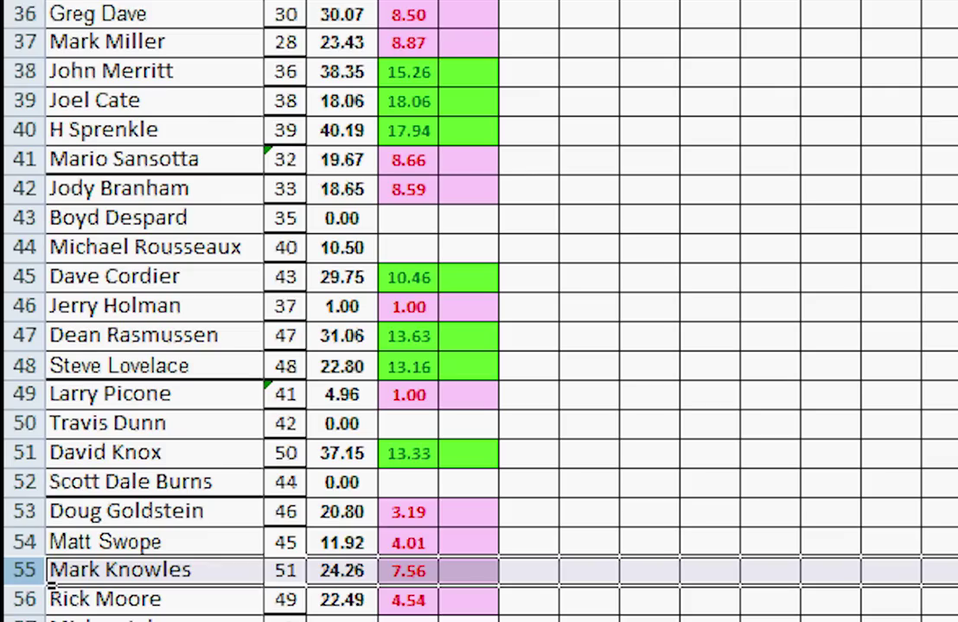
{"action": "right_click", "coordinate": [19, 287]}
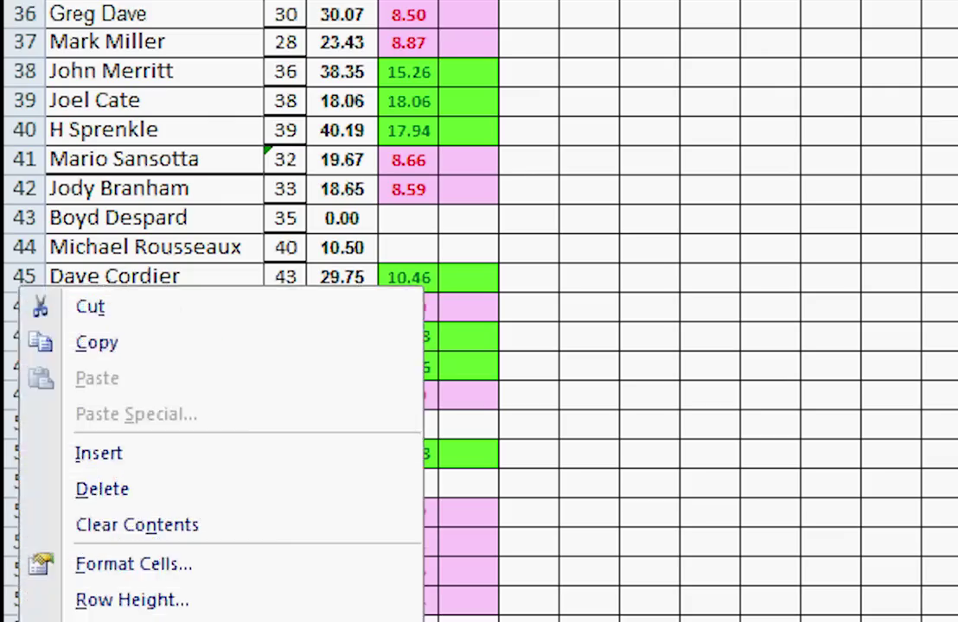
{"action": "left_click", "coordinate": [103, 488]}
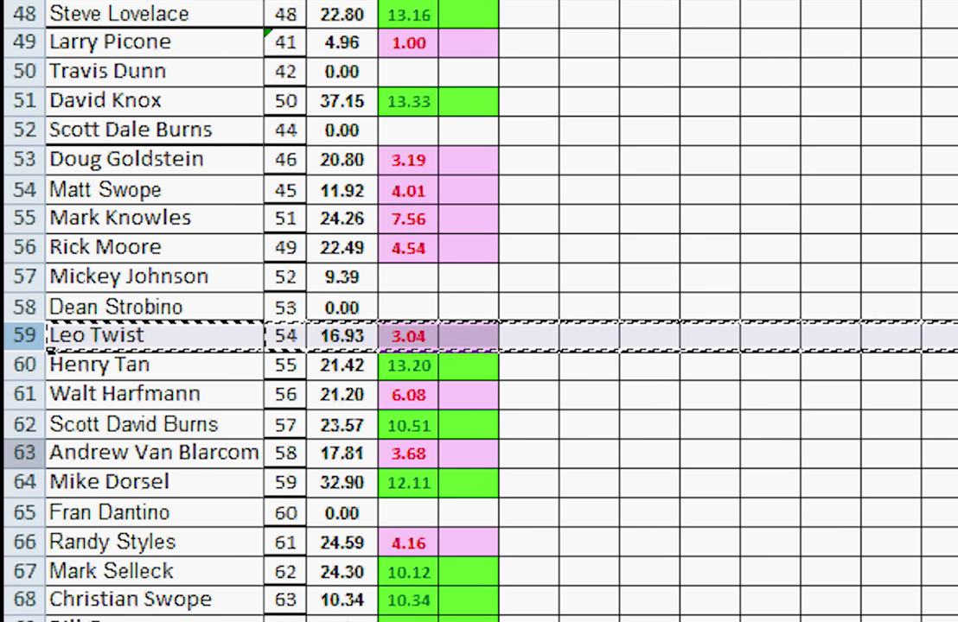
{"action": "right_click", "coordinate": [24, 452]}
{"action": "left_click", "coordinate": [156, 616]}
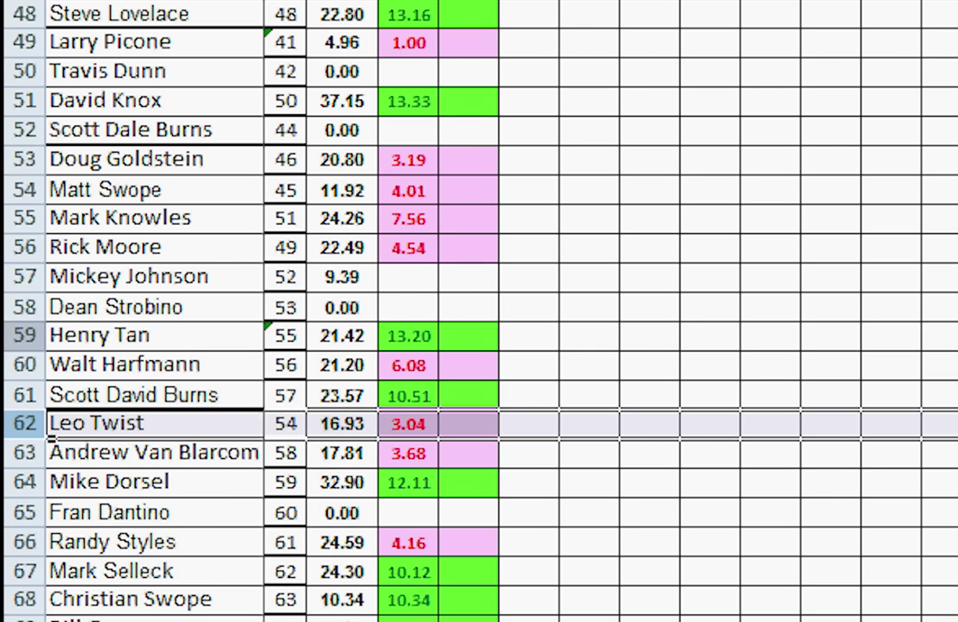
Move the winning rank 55 player's row 59 up by cutting it and inserting it above row 56
{"action": "right_click", "coordinate": [26, 336]}
{"action": "left_click", "coordinate": [104, 363]}
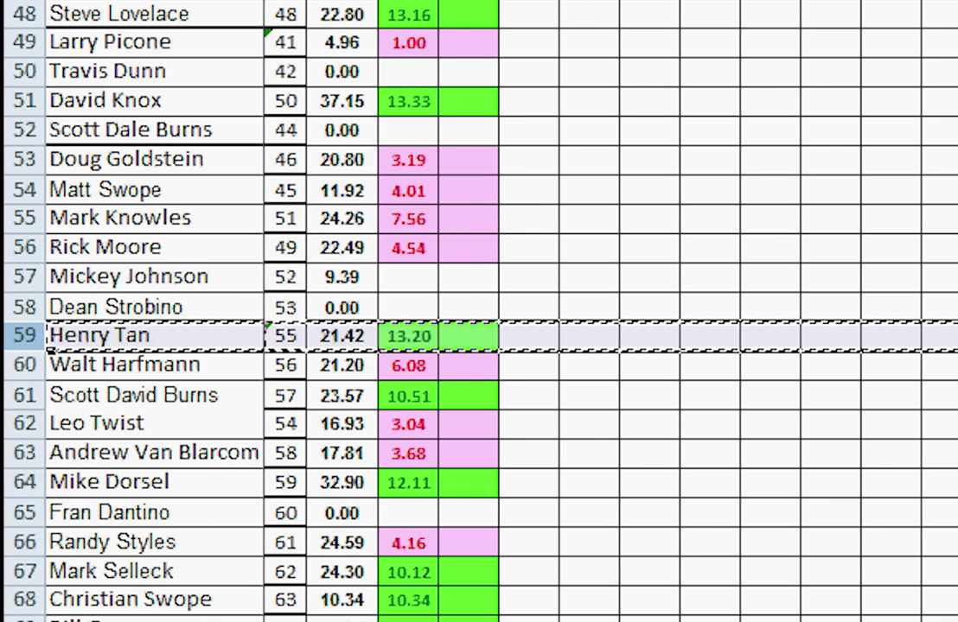
{"action": "right_click", "coordinate": [25, 248]}
{"action": "left_click", "coordinate": [160, 415]}
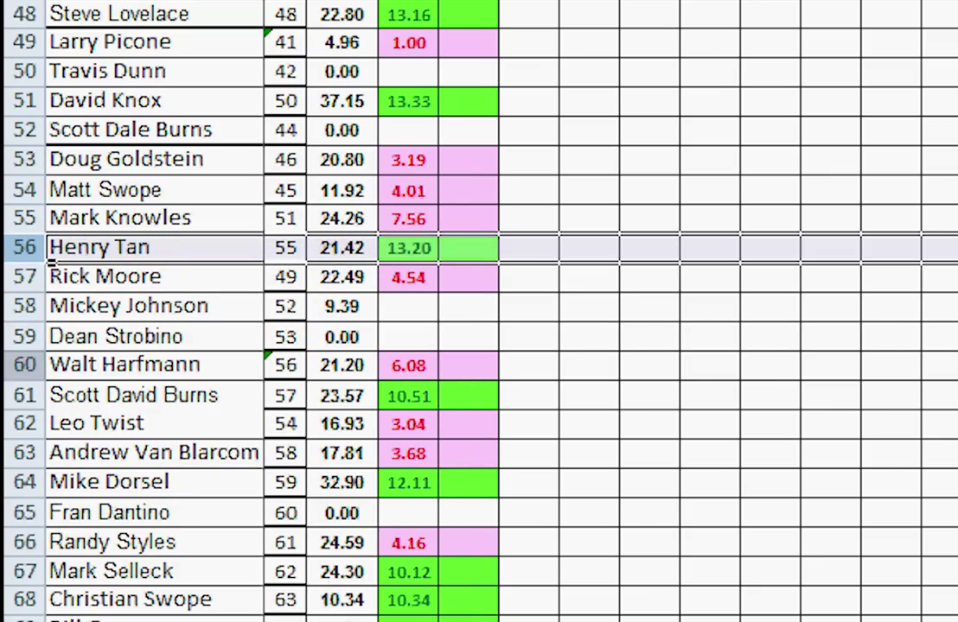
Move the losing rank 56 player's row 60 down by cutting it and inserting it above row 62
{"action": "left_click", "coordinate": [24, 365]}
{"action": "right_click", "coordinate": [24, 364]}
{"action": "left_click", "coordinate": [62, 384]}
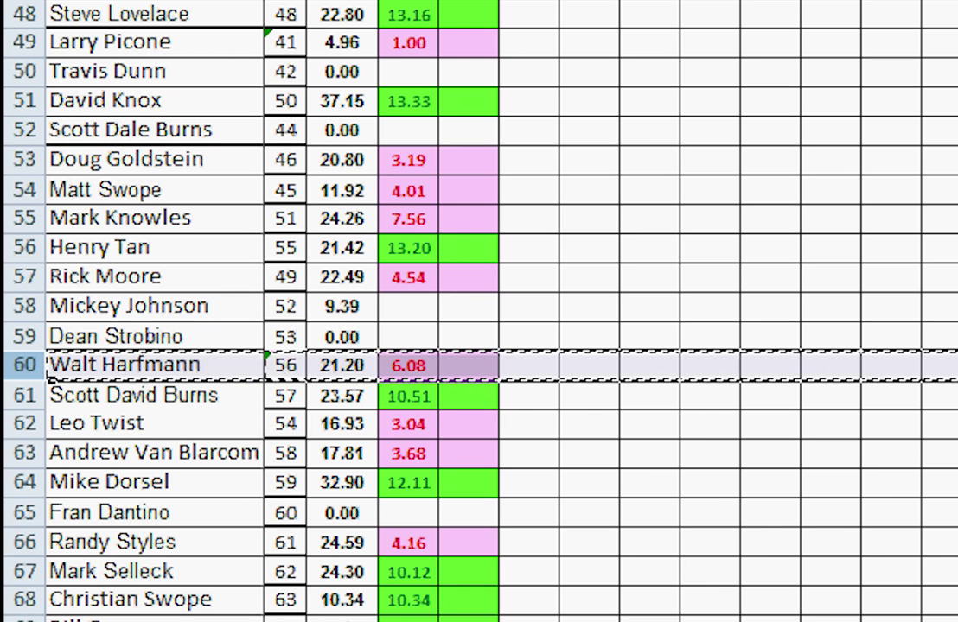
{"action": "left_click", "coordinate": [24, 423]}
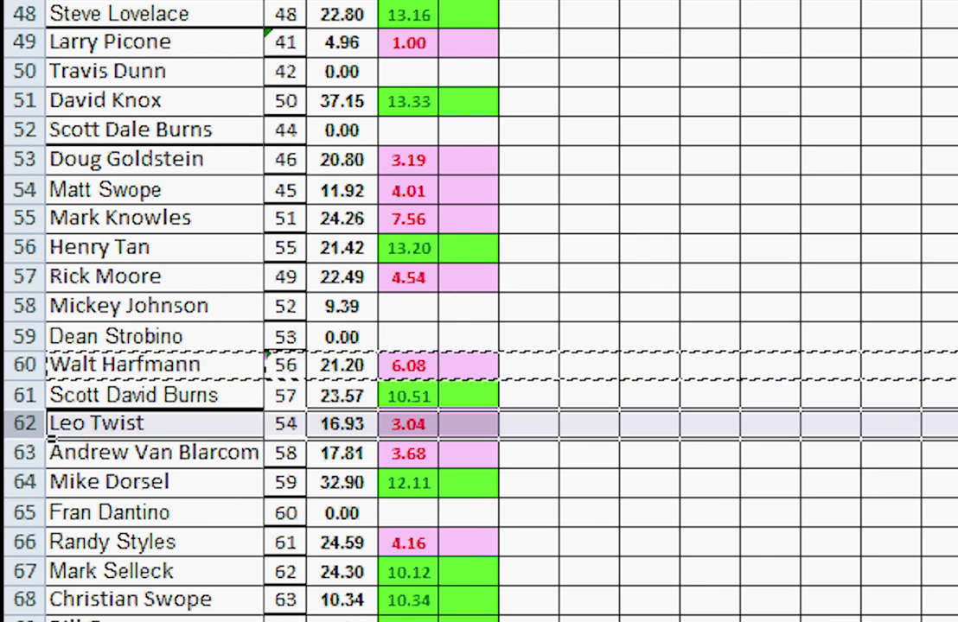
{"action": "right_click", "coordinate": [24, 424]}
{"action": "left_click", "coordinate": [154, 590]}
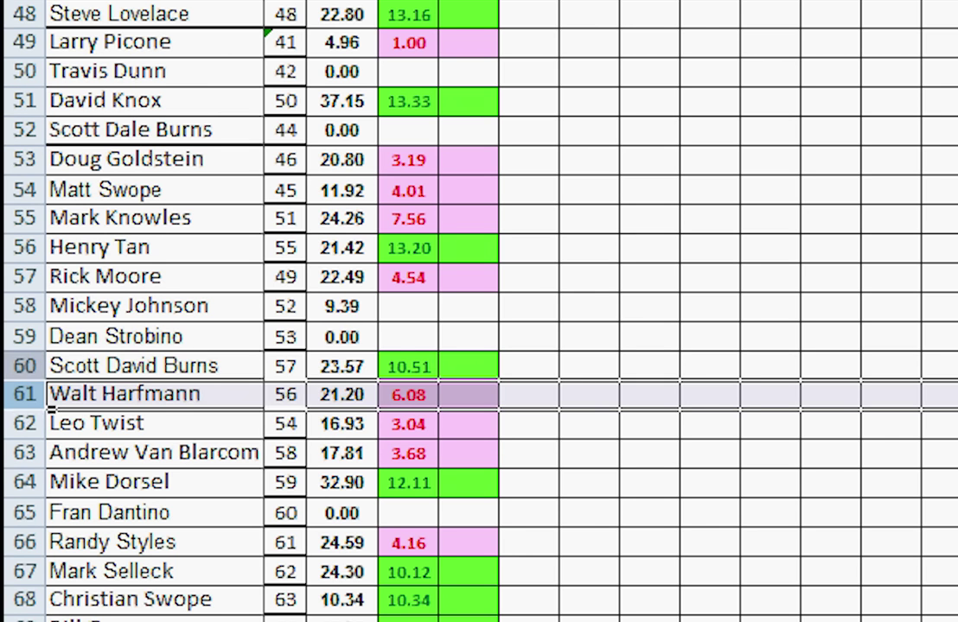
Move the winning rank 57 player's row 60 up by cutting it and inserting it above row 57
{"action": "left_click", "coordinate": [24, 365]}
{"action": "right_click", "coordinate": [35, 367]}
{"action": "left_click", "coordinate": [96, 388]}
{"action": "right_click", "coordinate": [35, 366]}
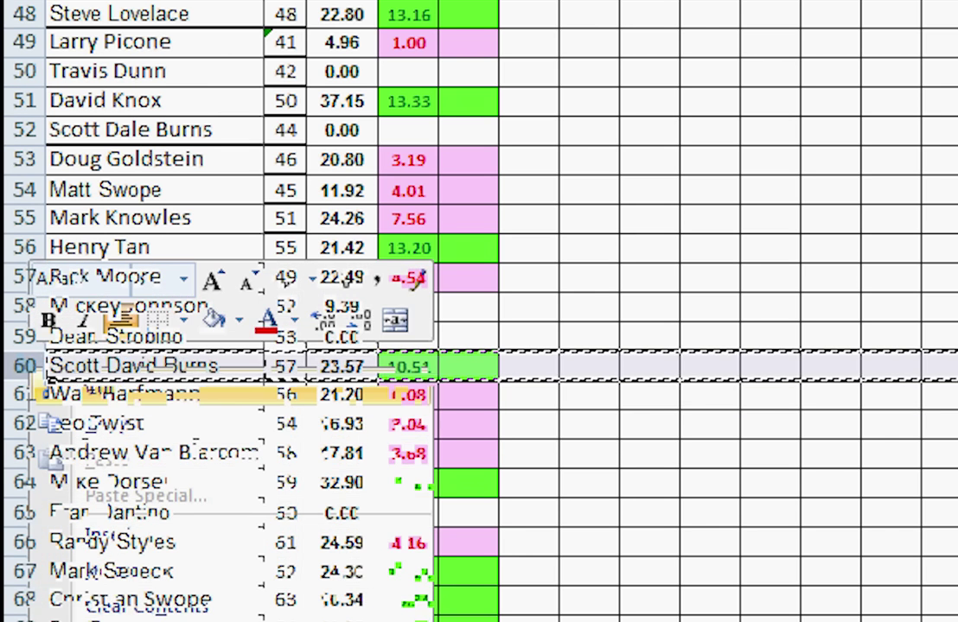
{"action": "key", "text": "Escape"}
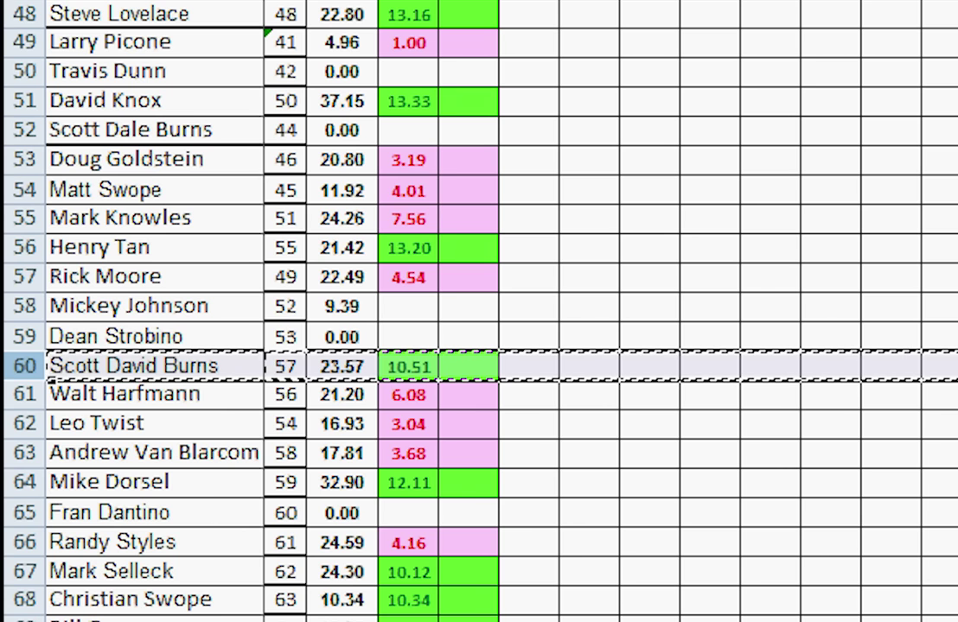
{"action": "left_click", "coordinate": [24, 277]}
{"action": "right_click", "coordinate": [35, 276]}
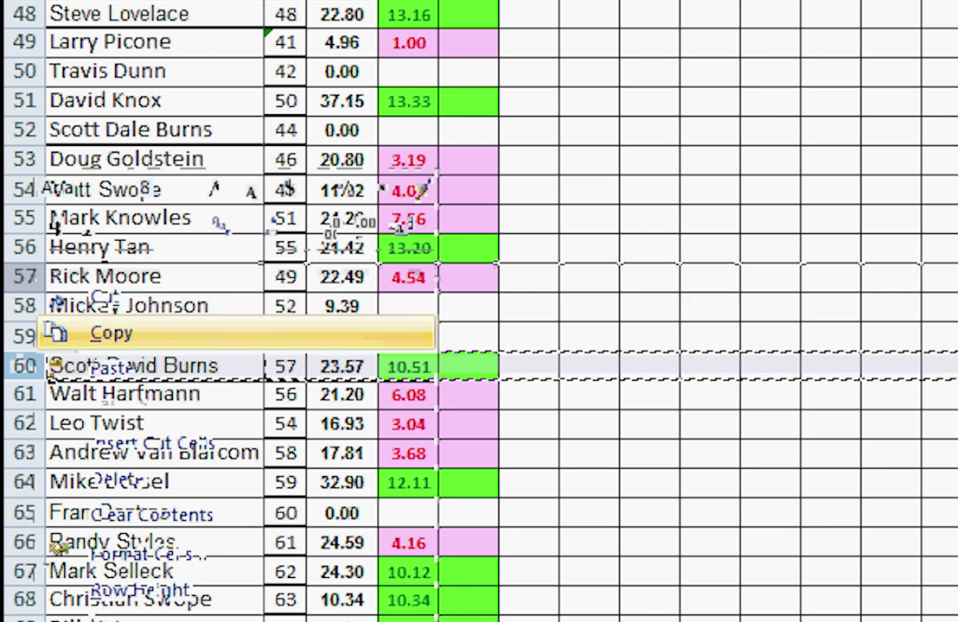
{"action": "left_click", "coordinate": [152, 442]}
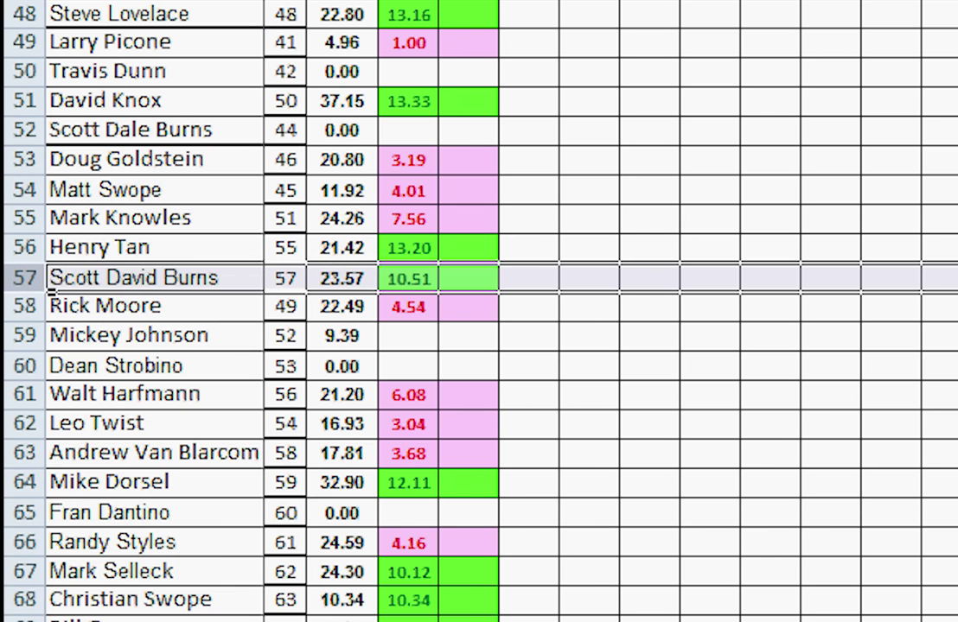
Move the losing rank 58 player's row 63 down by cutting it and inserting it above row 65
{"action": "left_click", "coordinate": [24, 452]}
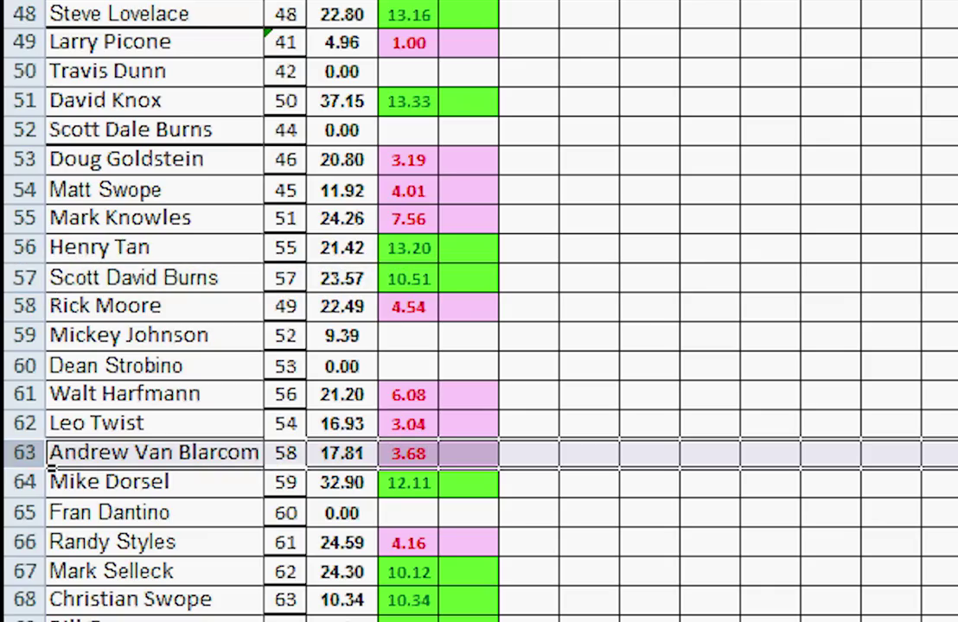
{"action": "right_click", "coordinate": [39, 458]}
{"action": "left_click", "coordinate": [96, 479]}
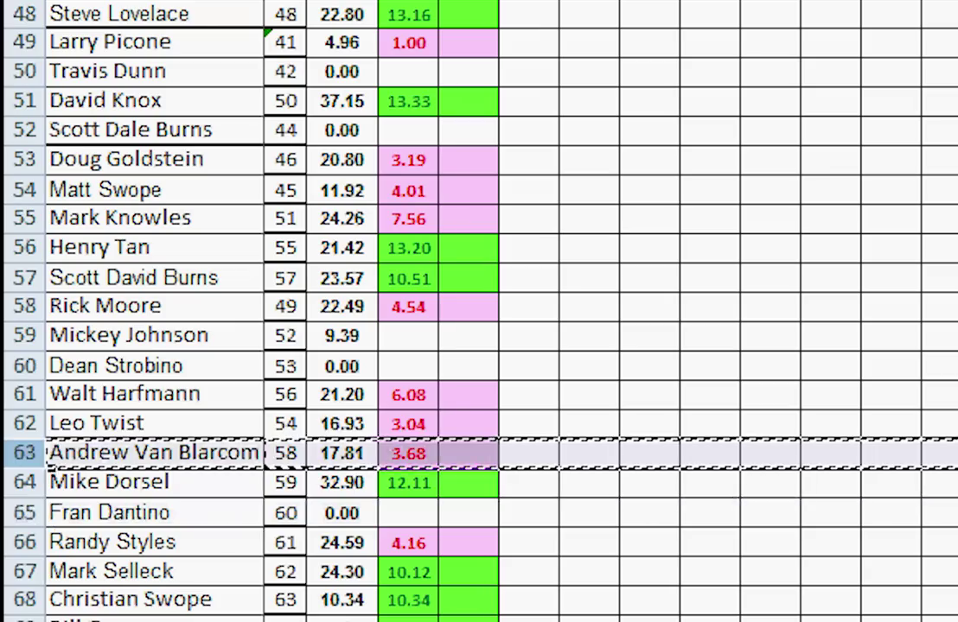
{"action": "right_click", "coordinate": [24, 518]}
{"action": "key", "text": "e"}
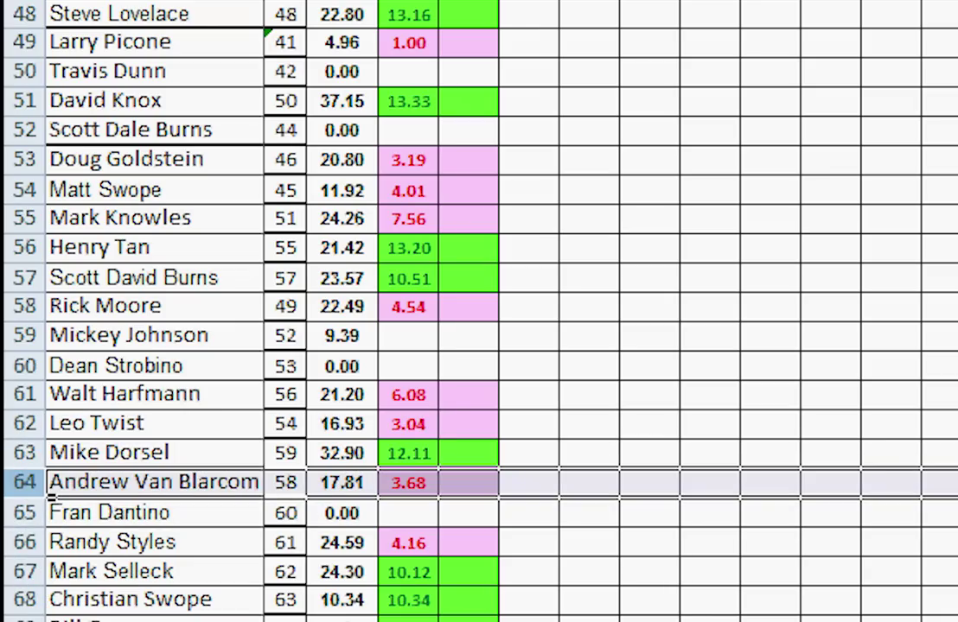
Move the winning rank 59 player's row 63 up by cutting it and inserting it above row 60
{"action": "right_click", "coordinate": [32, 455]}
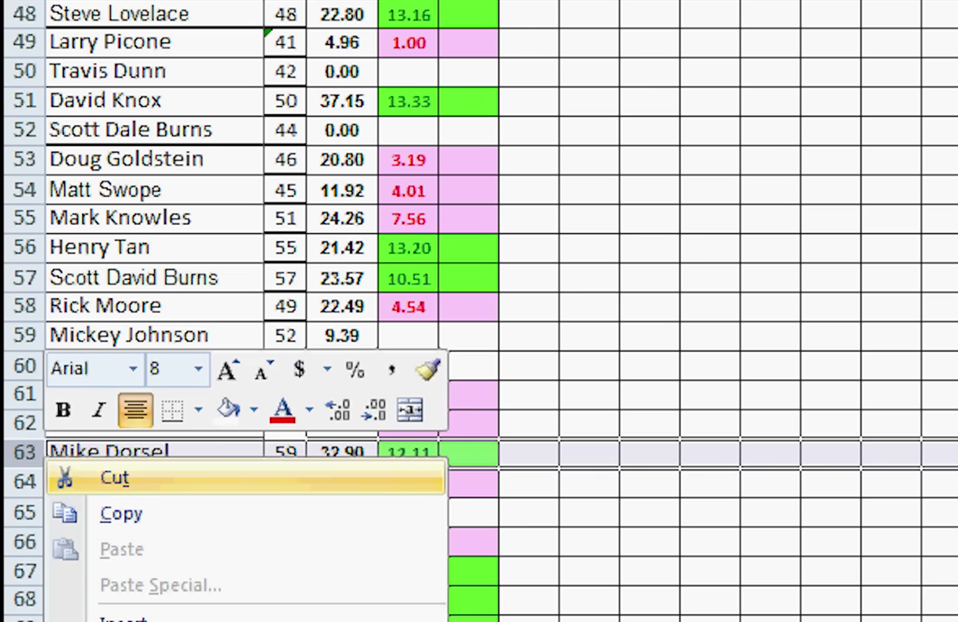
{"action": "key", "text": "t"}
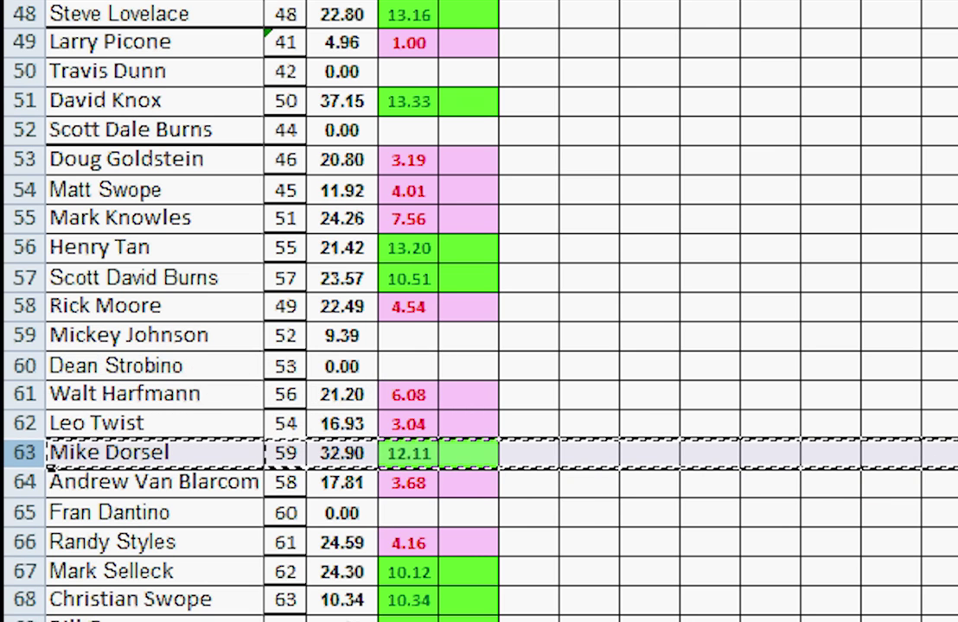
{"action": "right_click", "coordinate": [26, 366]}
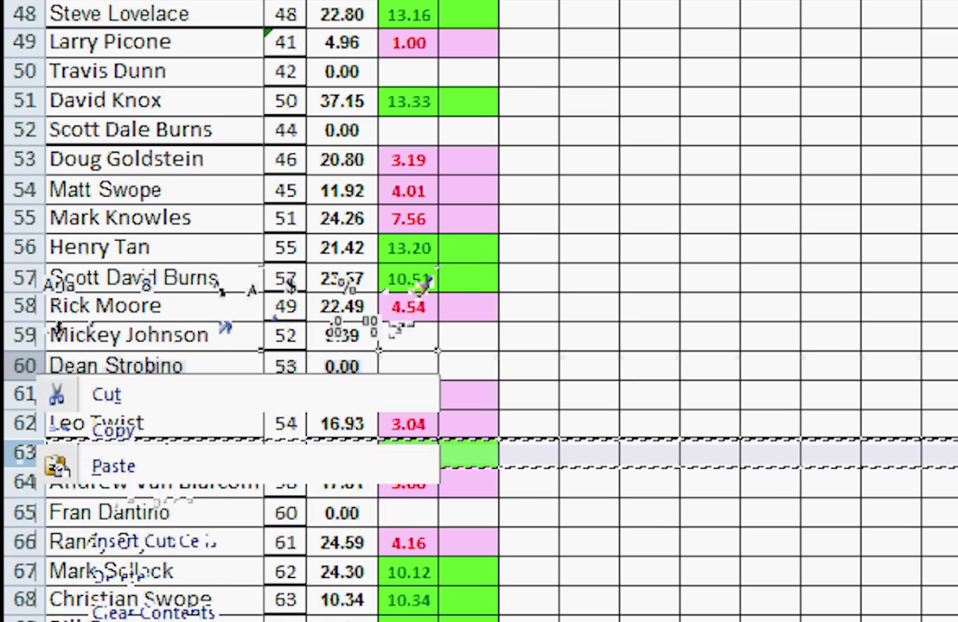
{"action": "left_click", "coordinate": [130, 542]}
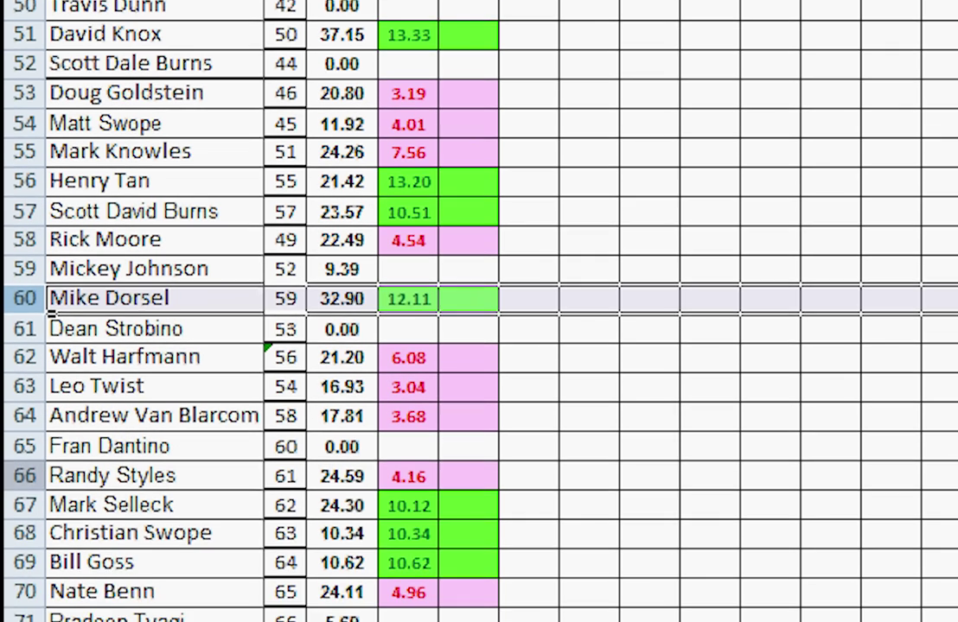
Move the losing rank 61 player's row 66 down by cutting it and inserting it above row 70
{"action": "right_click", "coordinate": [31, 542]}
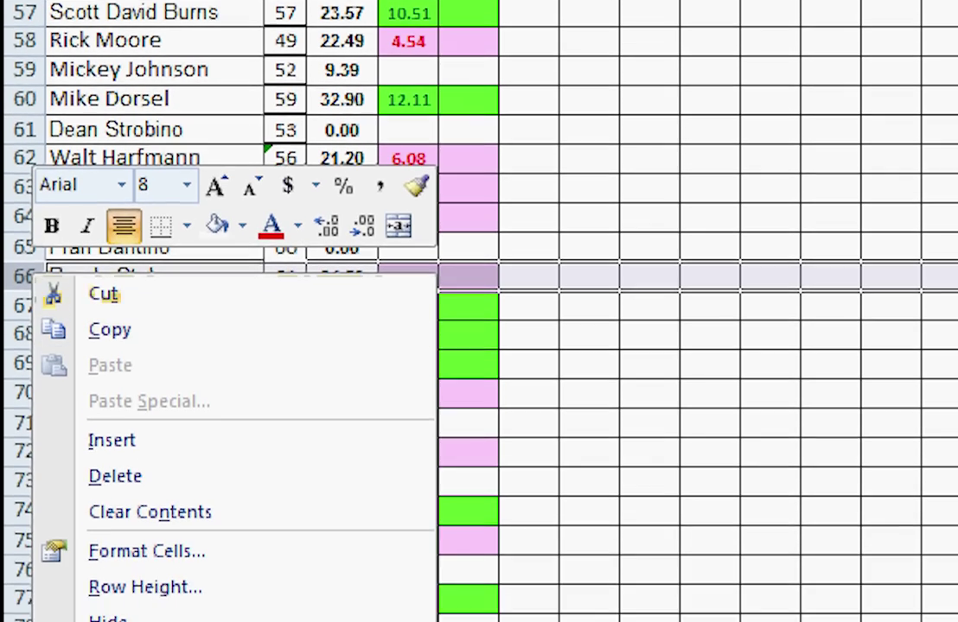
{"action": "left_click", "coordinate": [103, 294]}
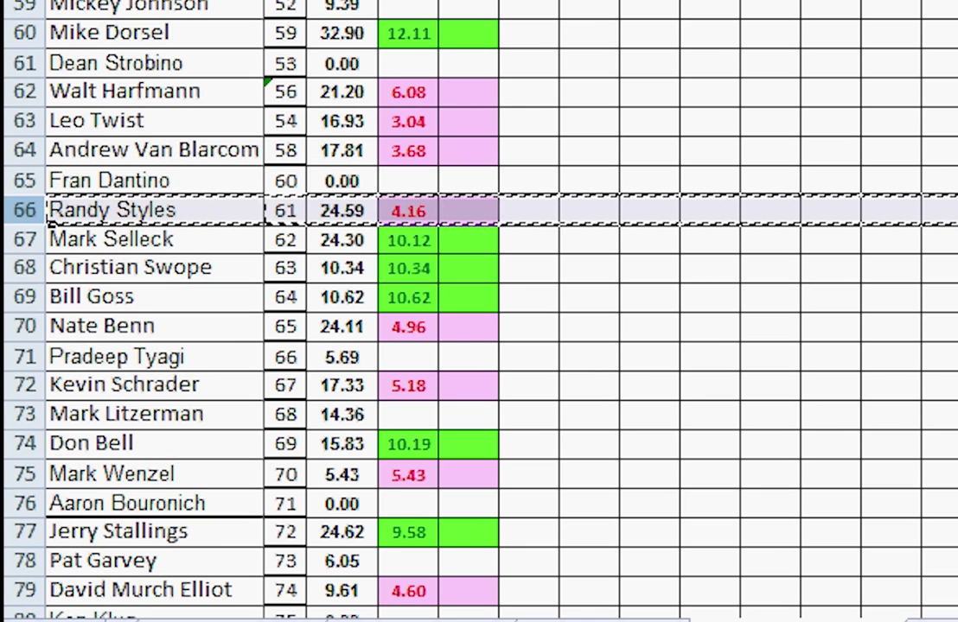
{"action": "right_click", "coordinate": [24, 326]}
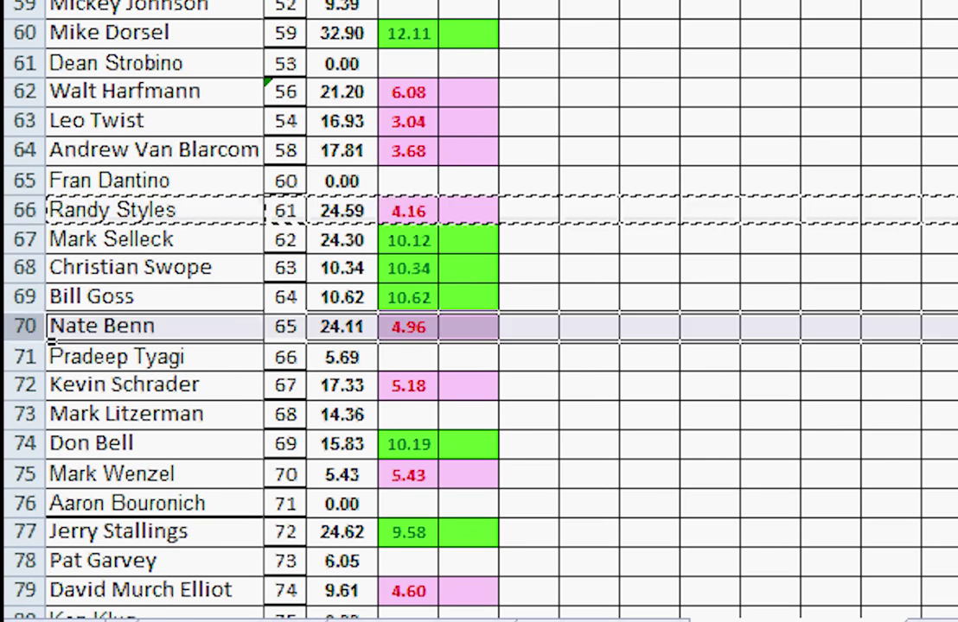
{"action": "left_click", "coordinate": [151, 89]}
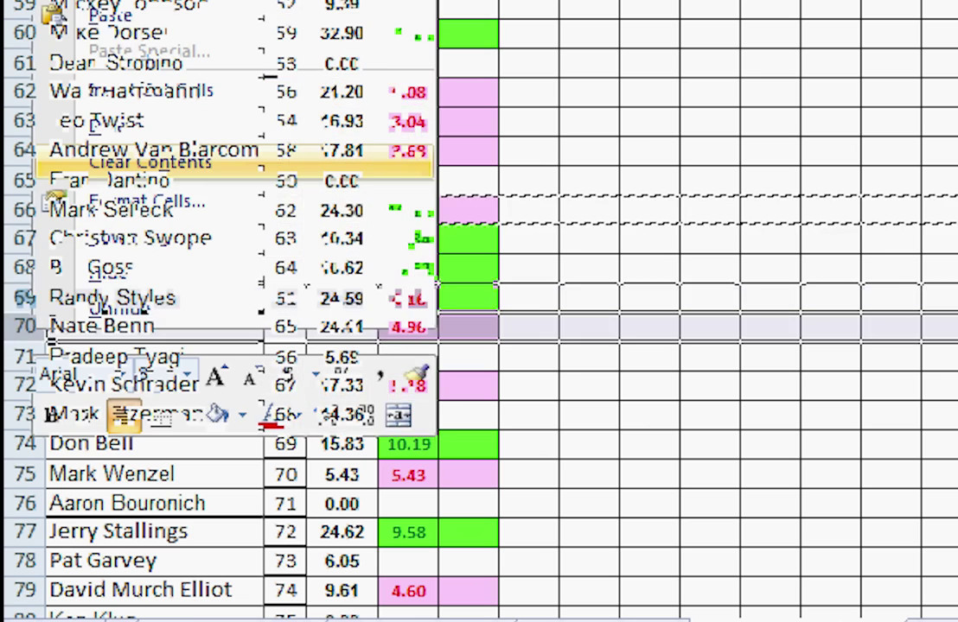
Move the winning rank 62 player's row 66 up by cutting it and inserting it above row 63
{"action": "left_click", "coordinate": [24, 210]}
{"action": "right_click", "coordinate": [30, 216]}
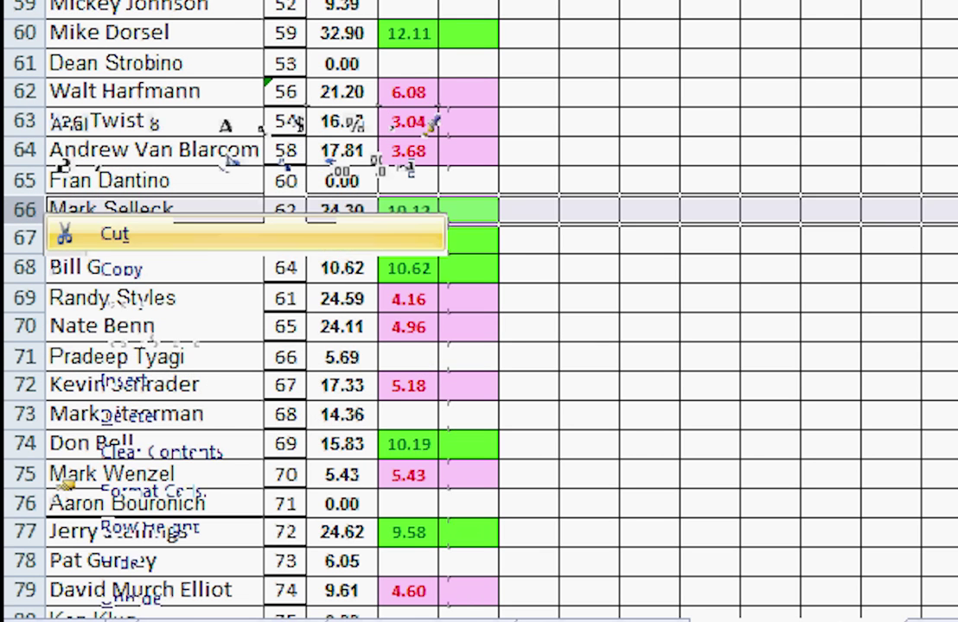
{"action": "left_click", "coordinate": [97, 232]}
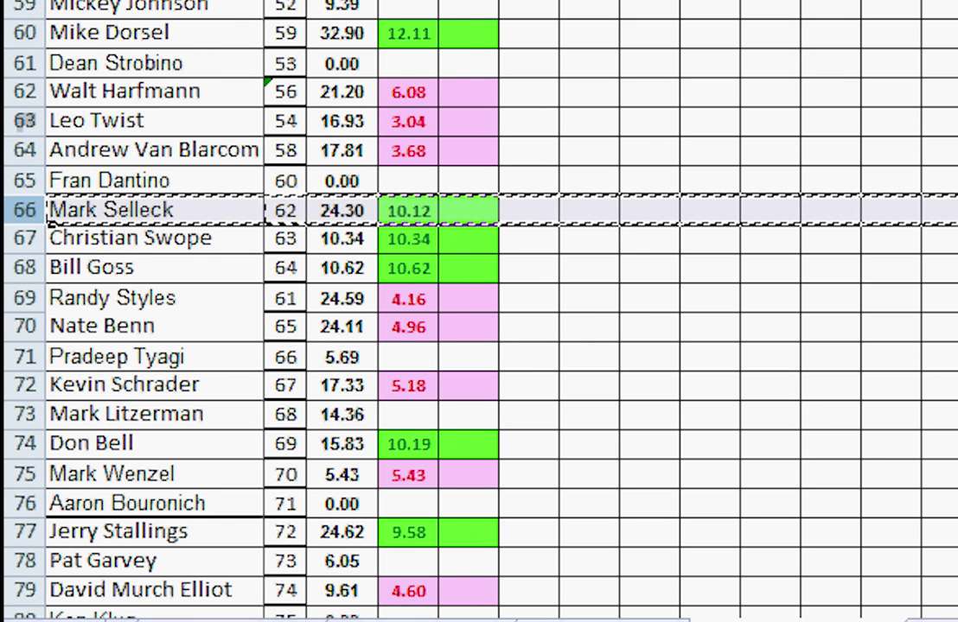
{"action": "left_click", "coordinate": [24, 121]}
{"action": "right_click", "coordinate": [21, 126]}
{"action": "left_click", "coordinate": [138, 291]}
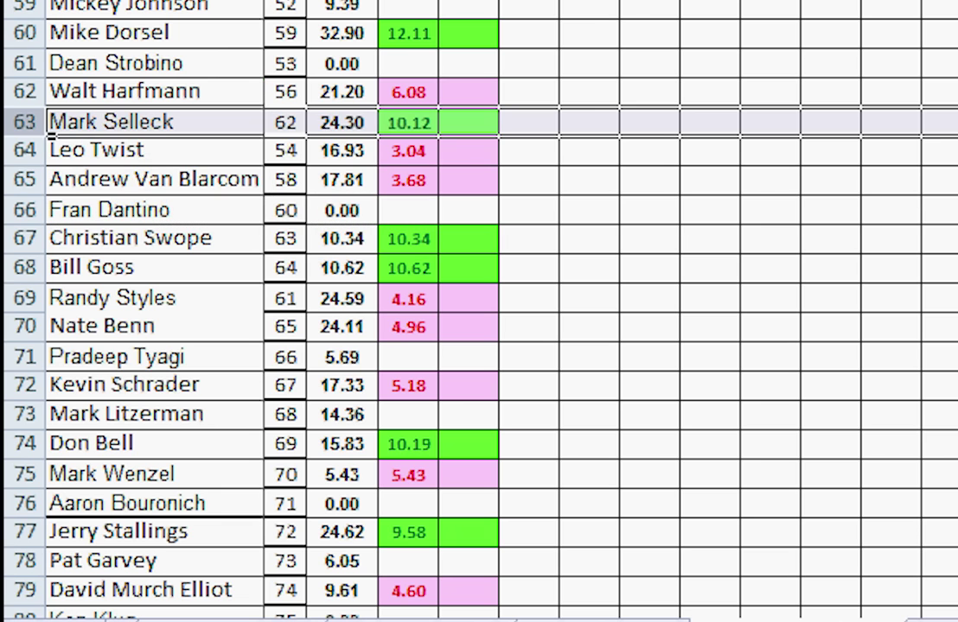
Move the winning rank 63 player's row 67 up by cutting it and inserting it above row 64
{"action": "left_click", "coordinate": [24, 238]}
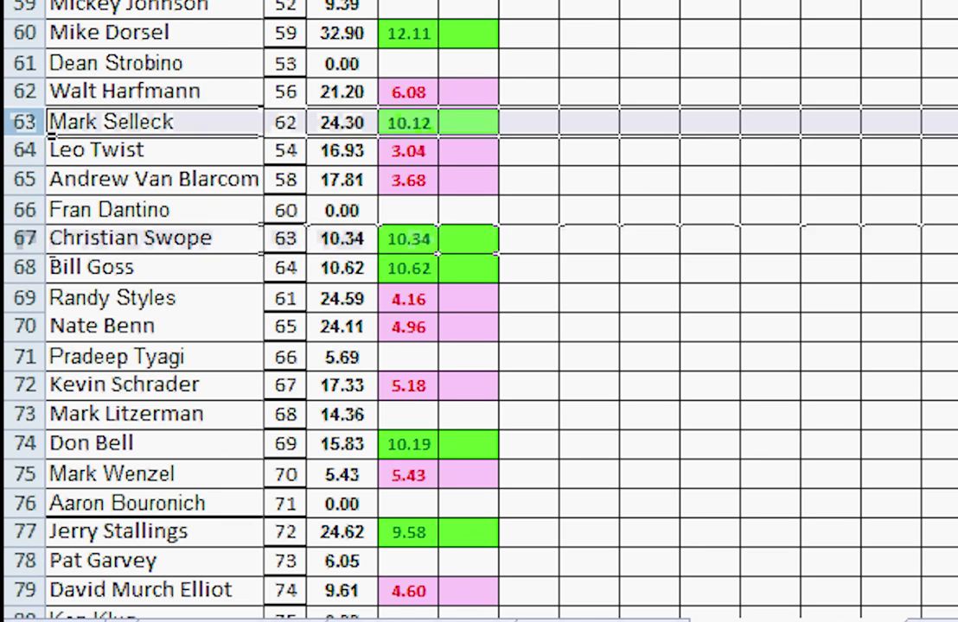
{"action": "right_click", "coordinate": [76, 247]}
{"action": "left_click", "coordinate": [103, 263]}
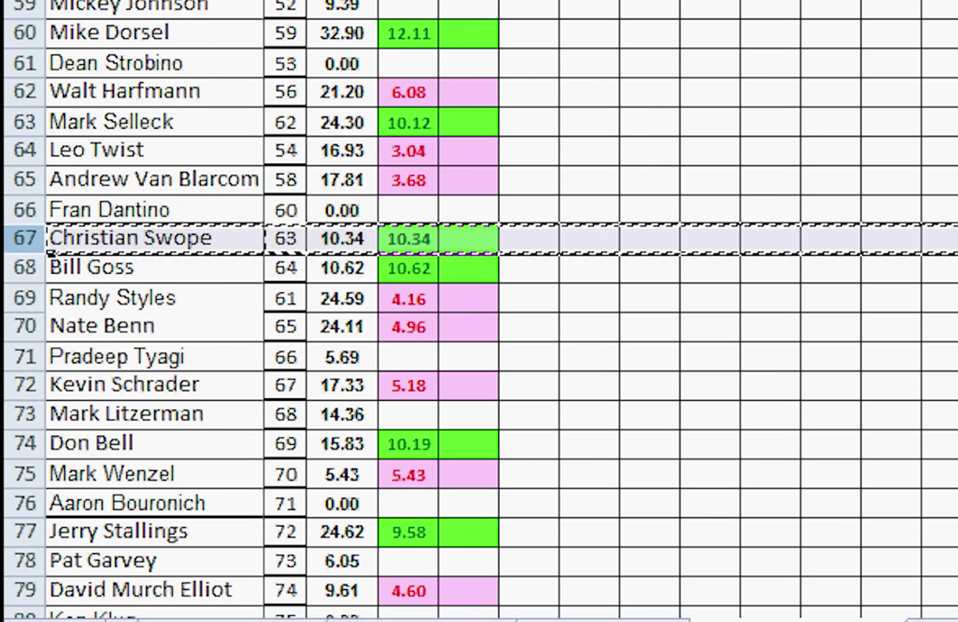
{"action": "left_click", "coordinate": [25, 151]}
{"action": "right_click", "coordinate": [21, 153]}
{"action": "left_click", "coordinate": [137, 316]}
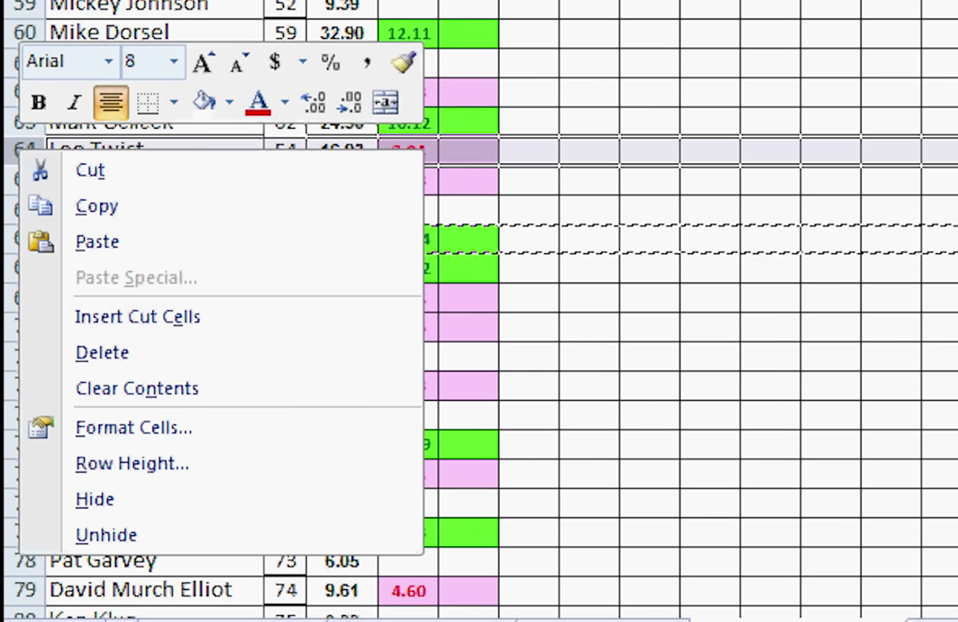
Move the winning rank 64 player's row 68 up by cutting it and inserting it above row 65
{"action": "scroll", "coordinate": [478, 311], "scroll_direction": "down", "scroll_amount": 3}
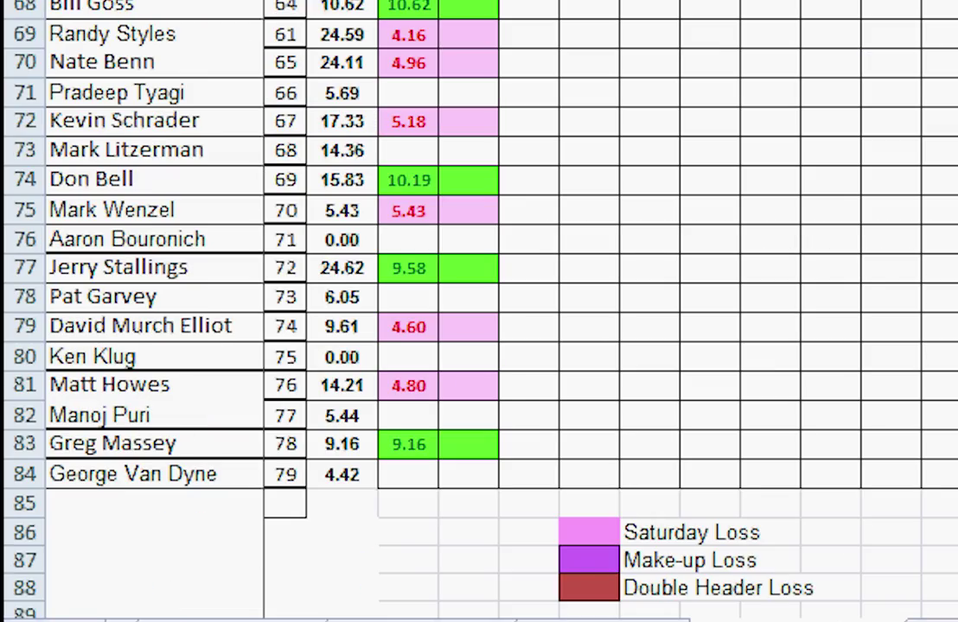
{"action": "left_click", "coordinate": [24, 6]}
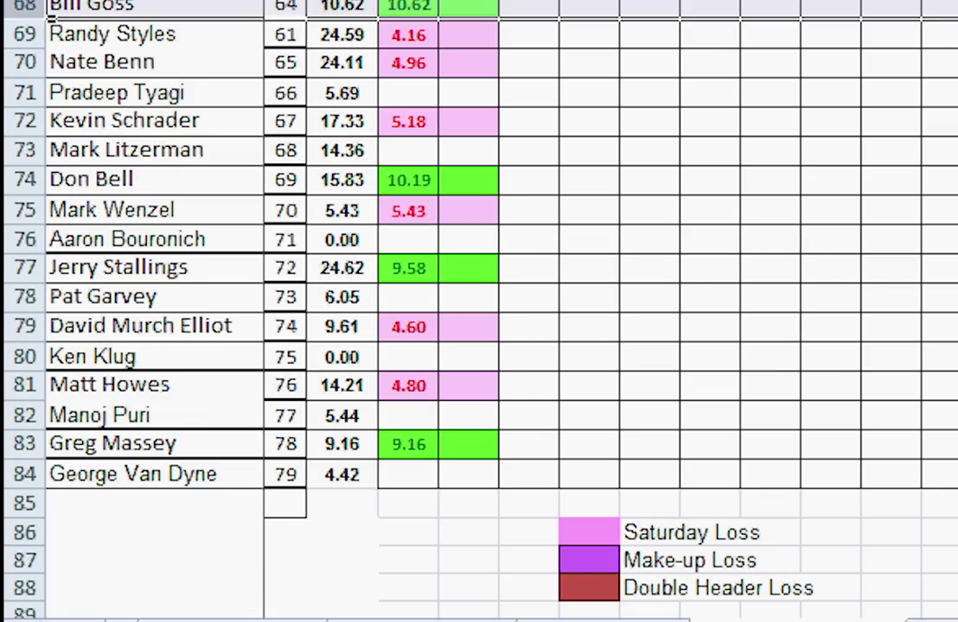
{"action": "right_click", "coordinate": [24, 5]}
{"action": "left_click", "coordinate": [96, 17]}
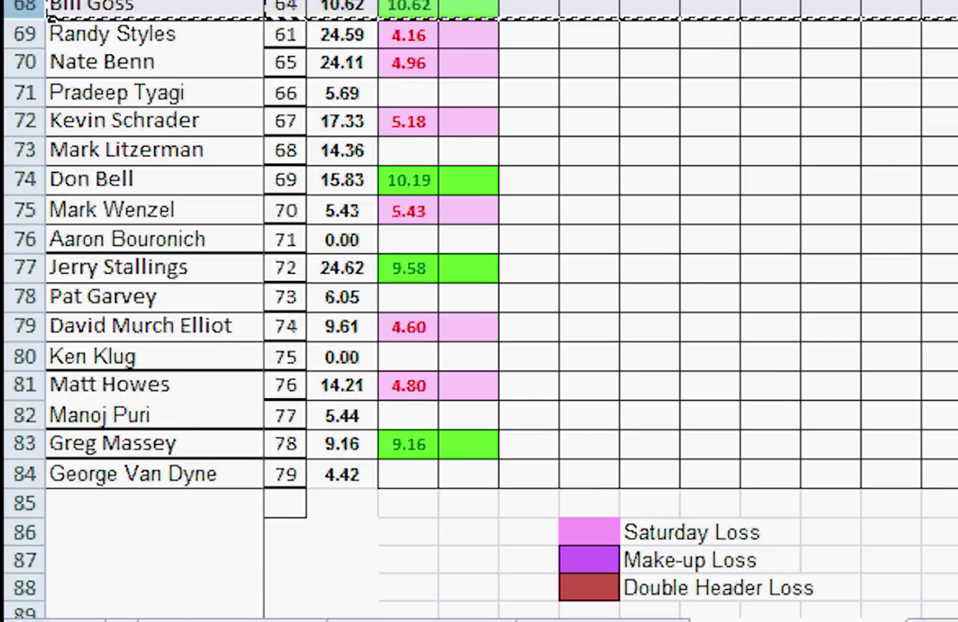
{"action": "left_click", "coordinate": [24, 2]}
{"action": "right_click", "coordinate": [30, 1]}
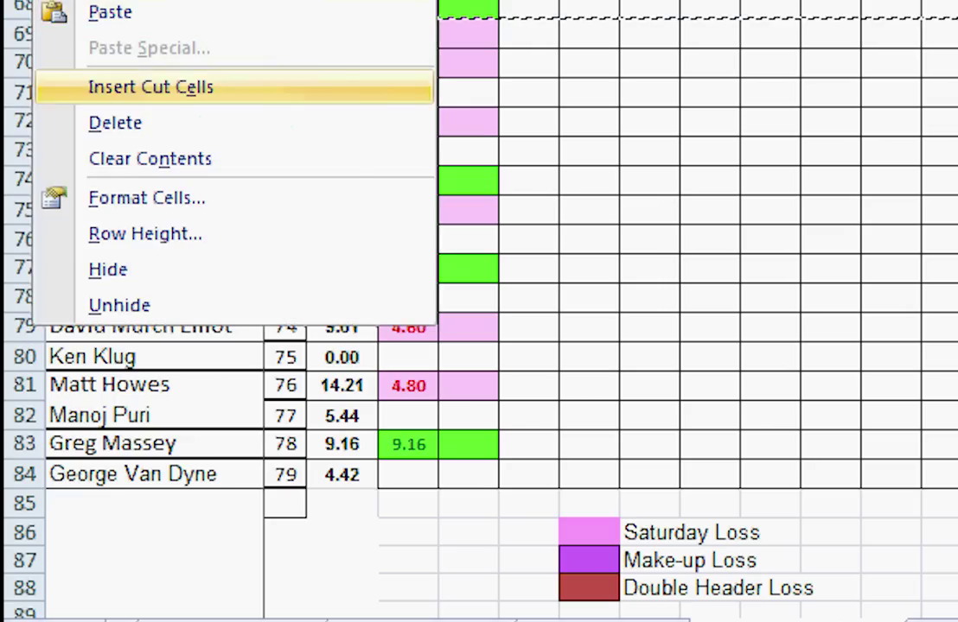
{"action": "left_click", "coordinate": [149, 87]}
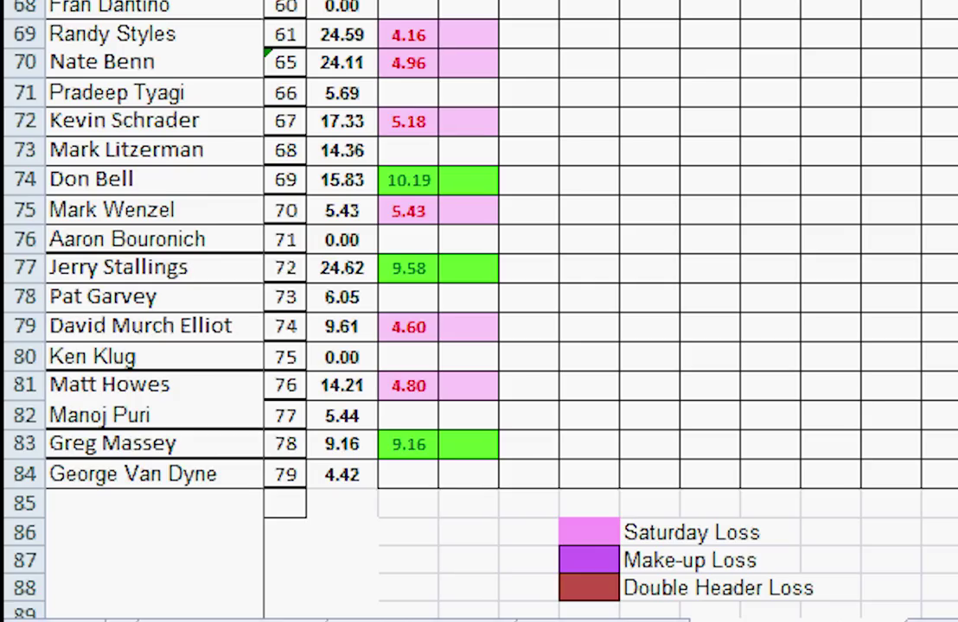
Move the winning rank 69 player's row 74 up by cutting it and inserting it above row 71
{"action": "right_click", "coordinate": [26, 180]}
{"action": "left_click", "coordinate": [107, 199]}
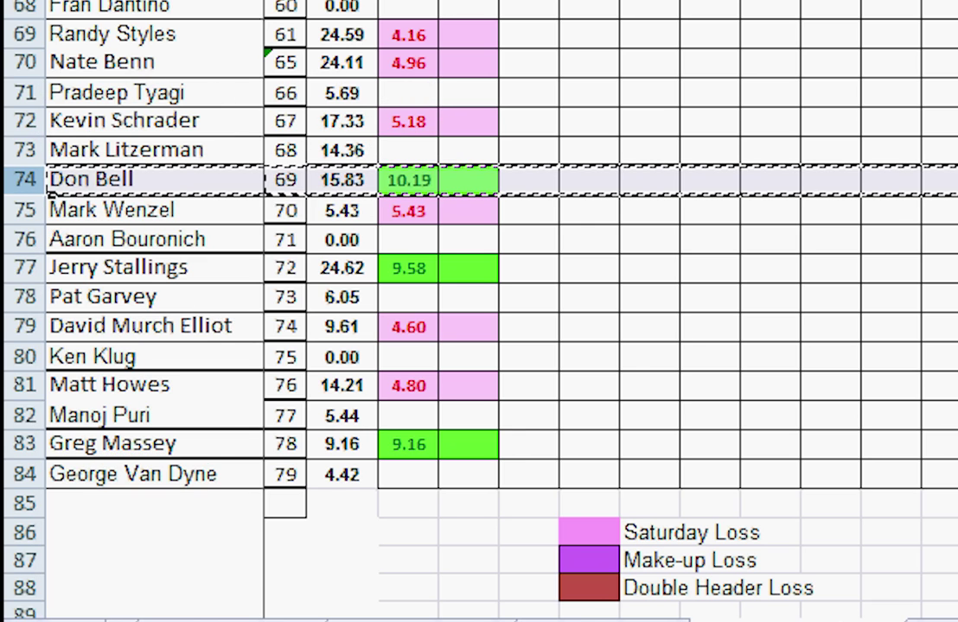
{"action": "left_click", "coordinate": [23, 93]}
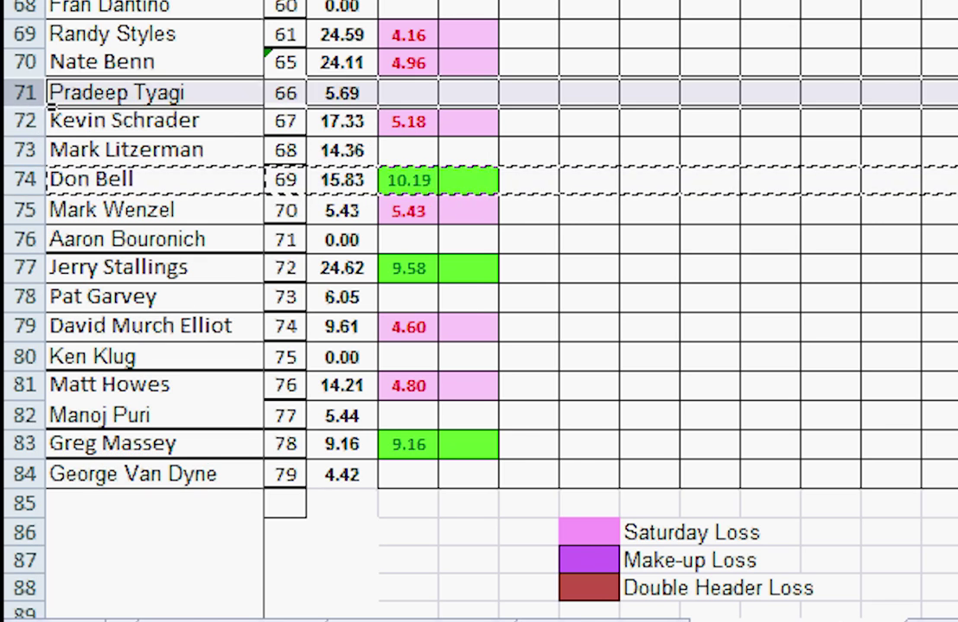
{"action": "right_click", "coordinate": [23, 92]}
{"action": "left_click", "coordinate": [137, 261]}
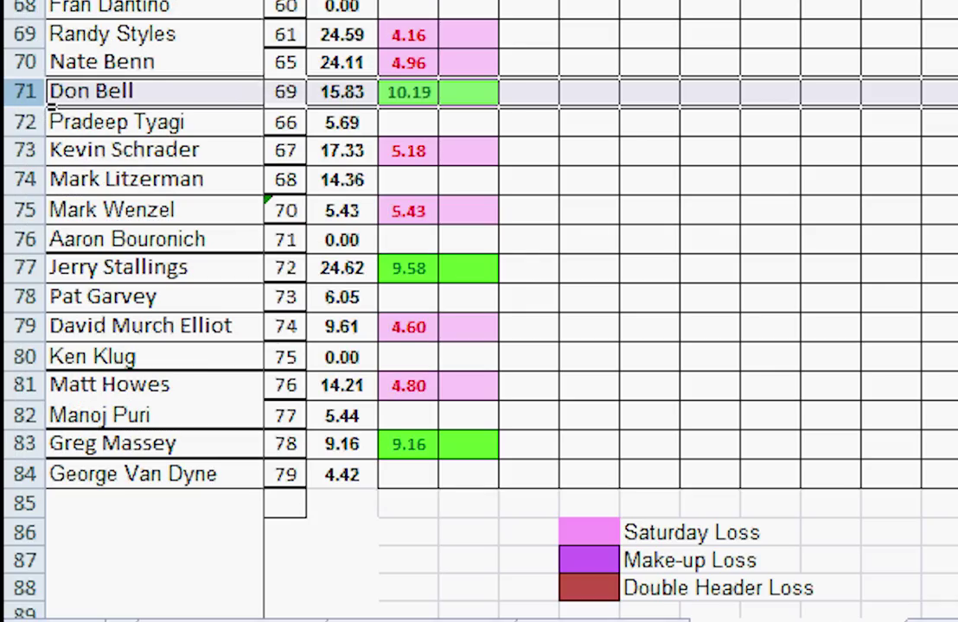
Move the winning rank 72 player's row 77 up by cutting it and inserting it above row 74
{"action": "left_click", "coordinate": [23, 268]}
{"action": "right_click", "coordinate": [24, 268]}
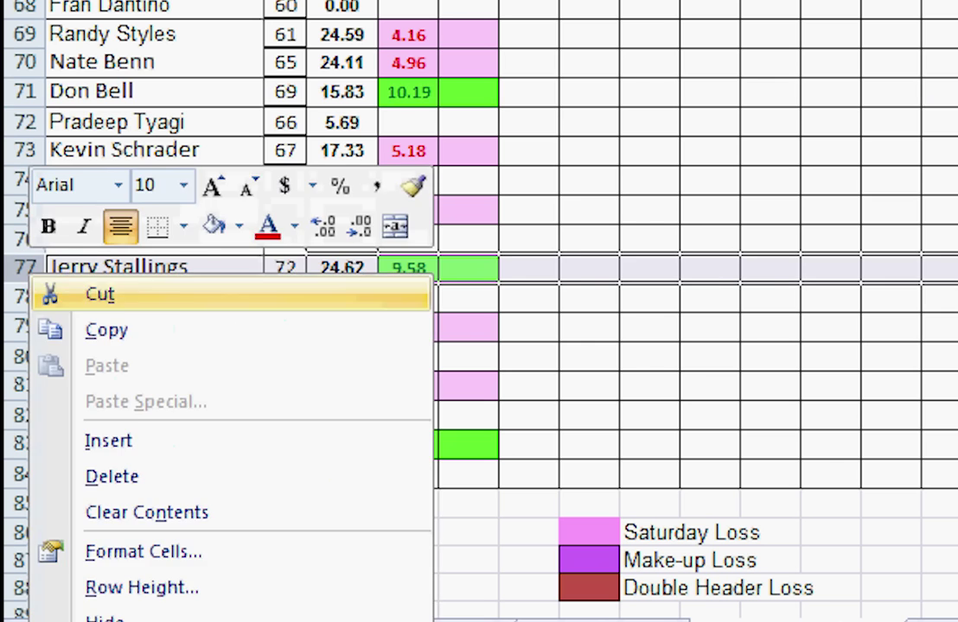
{"action": "left_click", "coordinate": [83, 293]}
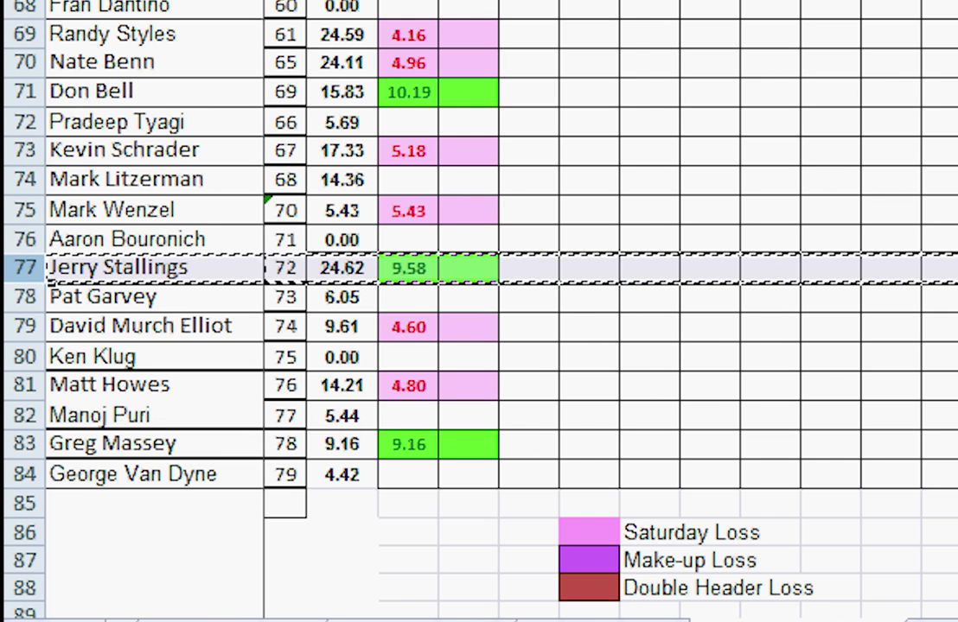
{"action": "left_click", "coordinate": [23, 179]}
{"action": "right_click", "coordinate": [23, 179]}
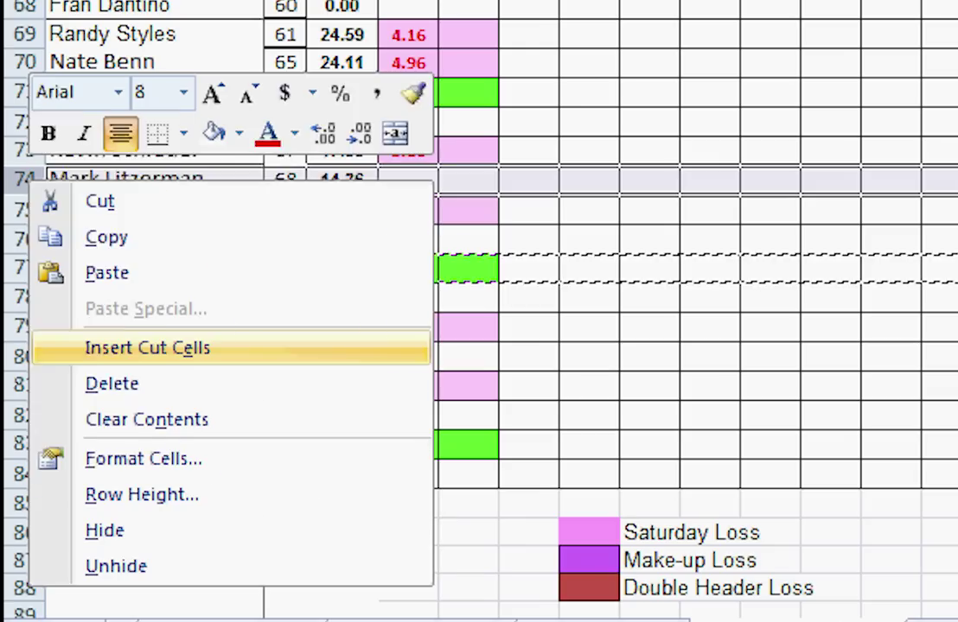
{"action": "left_click", "coordinate": [147, 347]}
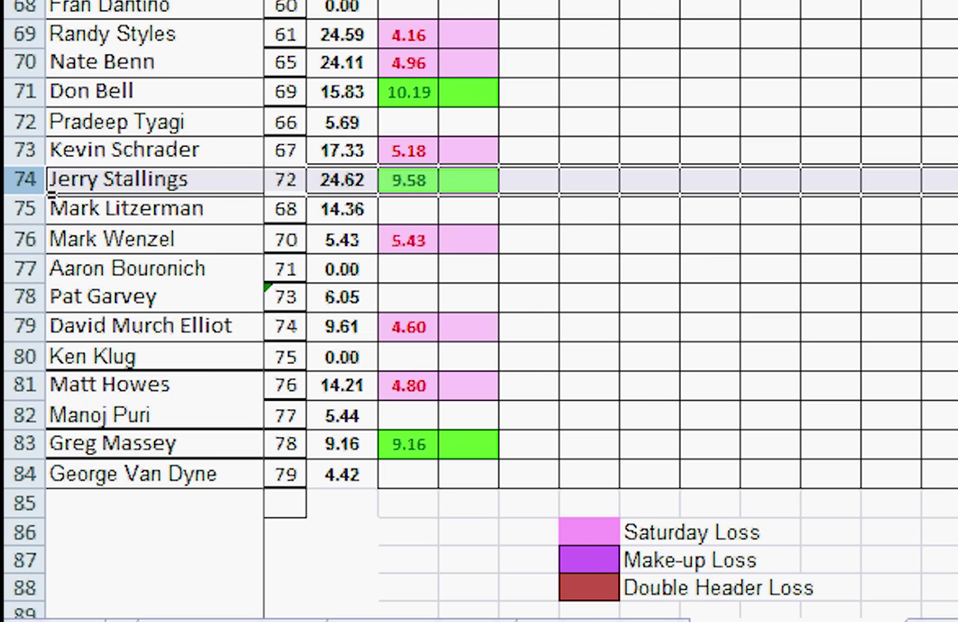
Move the winning rank 78 player's row 83 up by cutting it and inserting it above row 80
{"action": "right_click", "coordinate": [20, 443]}
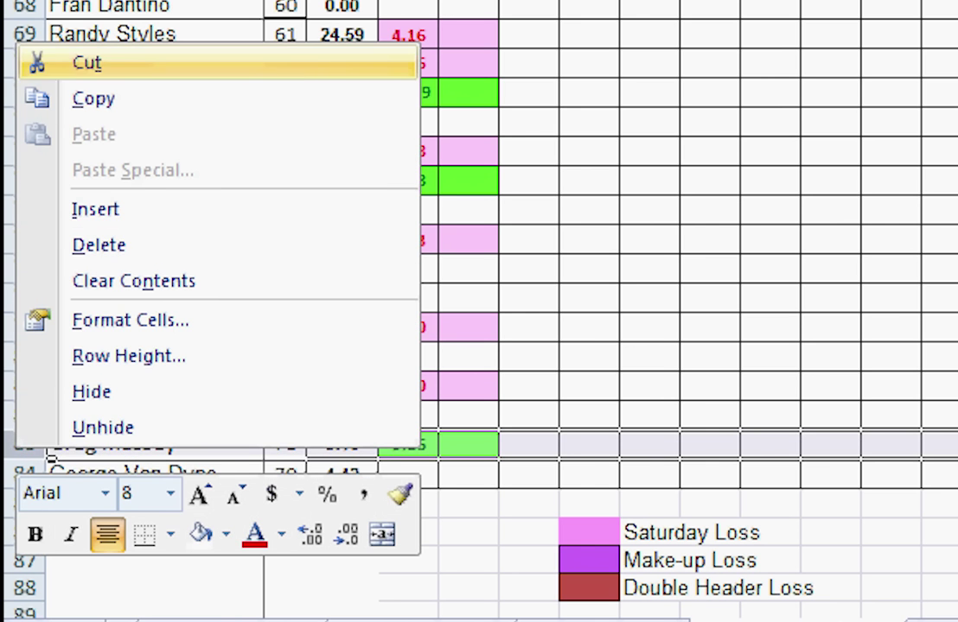
{"action": "left_click", "coordinate": [87, 62]}
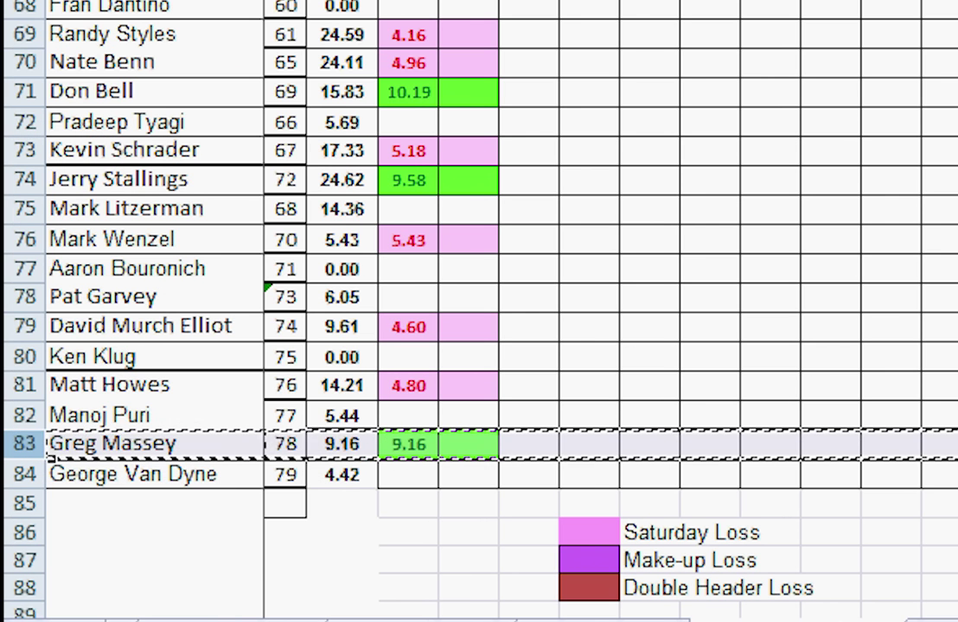
{"action": "left_click", "coordinate": [24, 356]}
{"action": "right_click", "coordinate": [24, 356]}
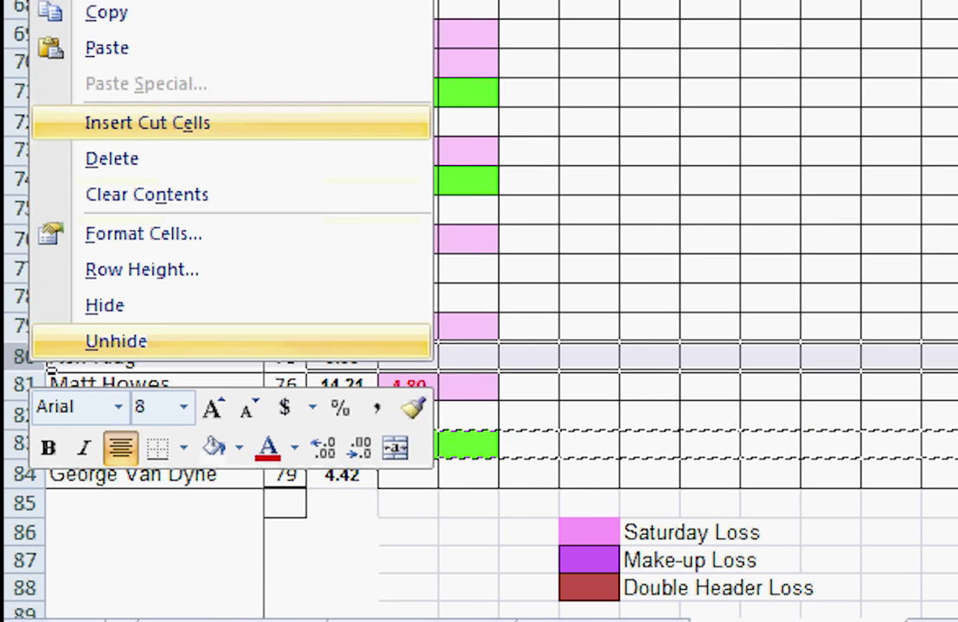
{"action": "key", "text": "Return"}
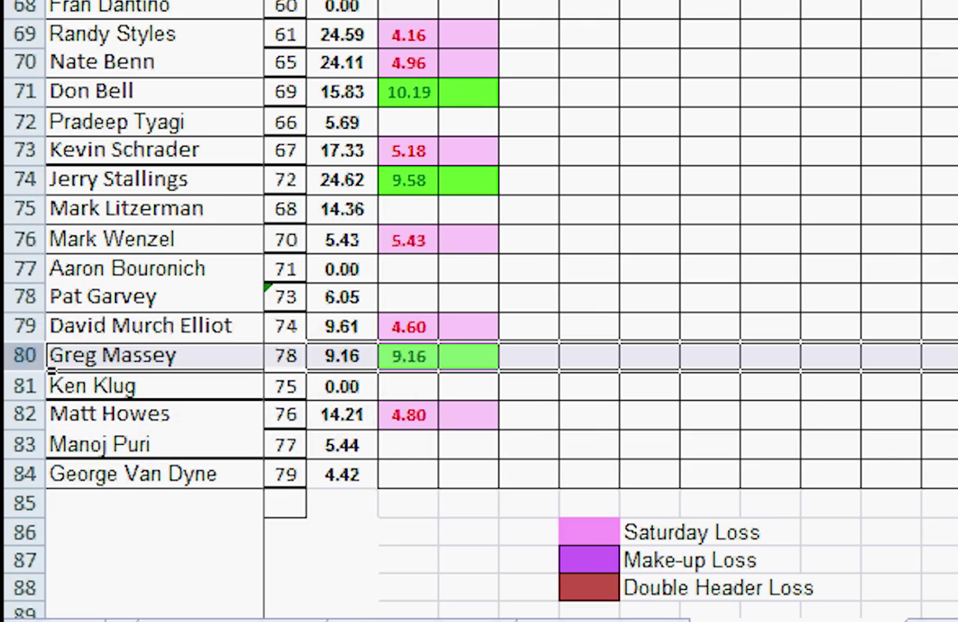
Unhide the hidden columns G to K and M to R within the column range E to V
{"action": "scroll", "coordinate": [475, 311], "scroll_direction": "up", "scroll_amount": 9}
{"action": "right_click", "coordinate": [94, 2]}
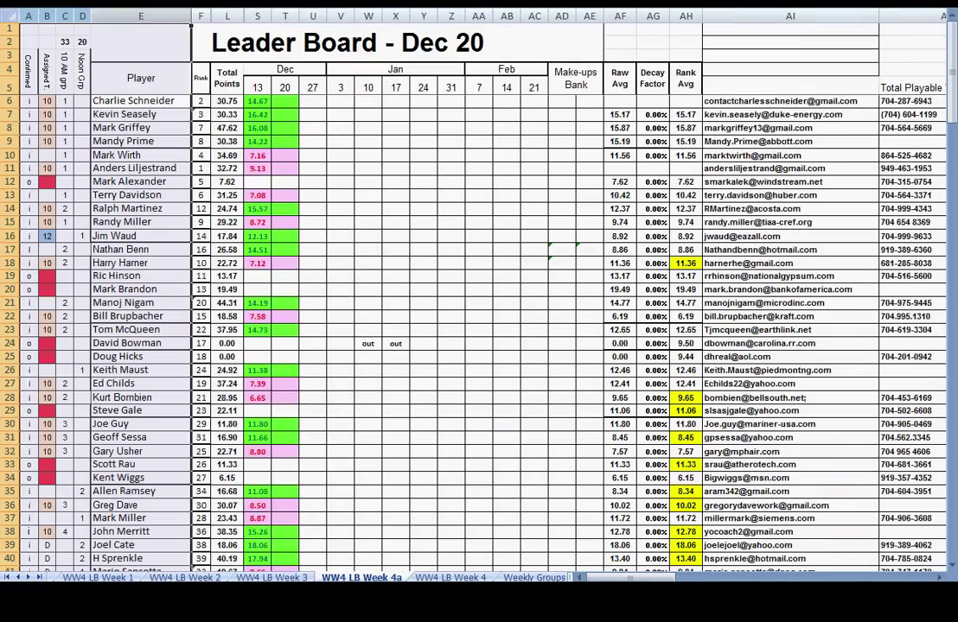
{"action": "left_click_drag", "start_coordinate": [141, 15], "coordinate": [335, 15]}
{"action": "right_click", "coordinate": [316, 13]}
{"action": "left_click", "coordinate": [355, 189]}
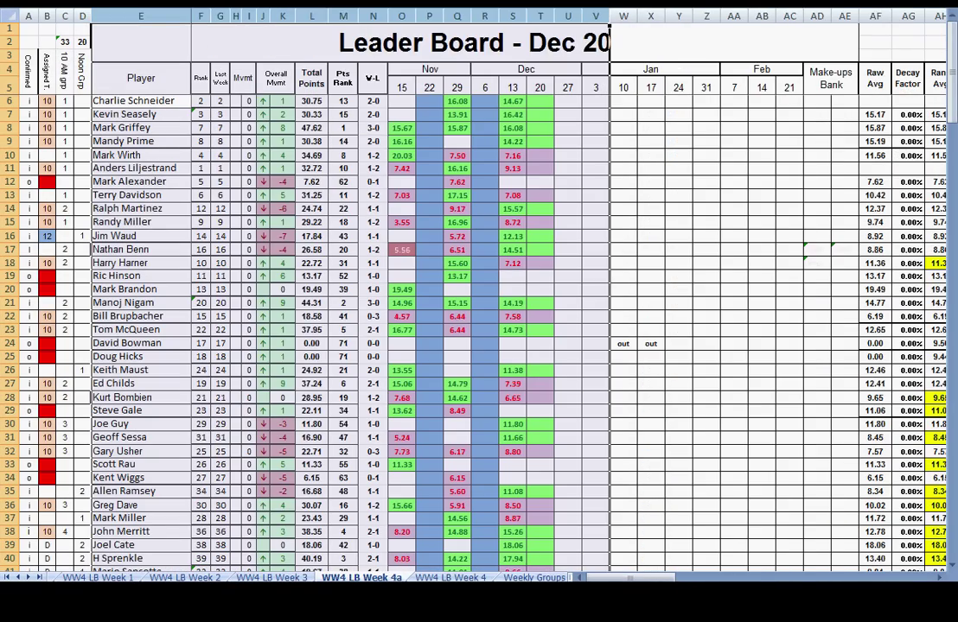
Set the first player's rank in cell F6 to 1
{"action": "left_click", "coordinate": [206, 102]}
{"action": "type", "text": "1"}
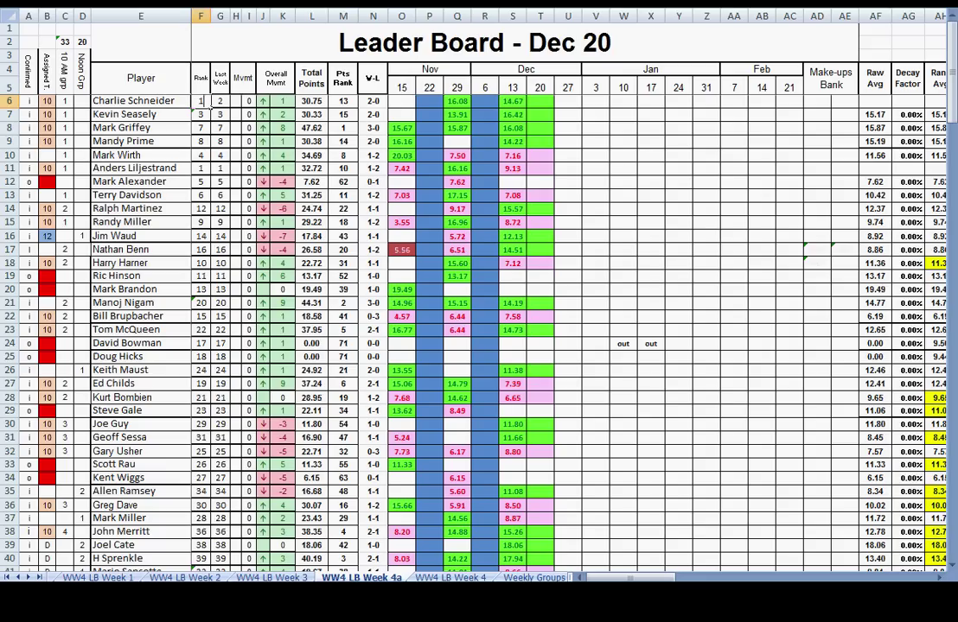
{"action": "key", "text": "Return"}
{"action": "key", "text": "Up"}
{"action": "key", "text": "Down"}
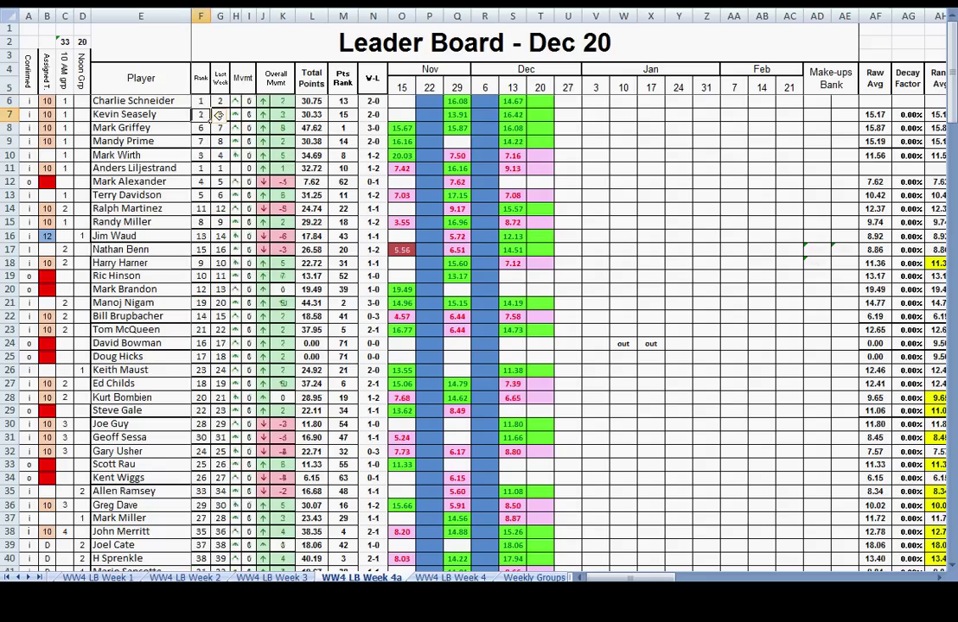
Enter the formula =1+F6 in cell F7 and fill it down the Rank column to row 84
{"action": "type", "text": "="}
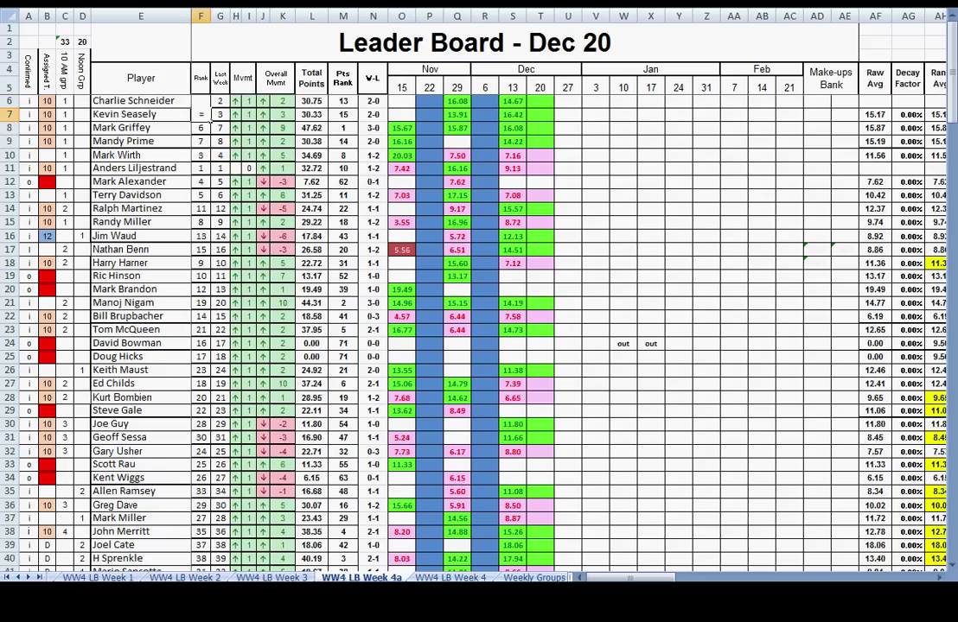
{"action": "type", "text": "1+f6"}
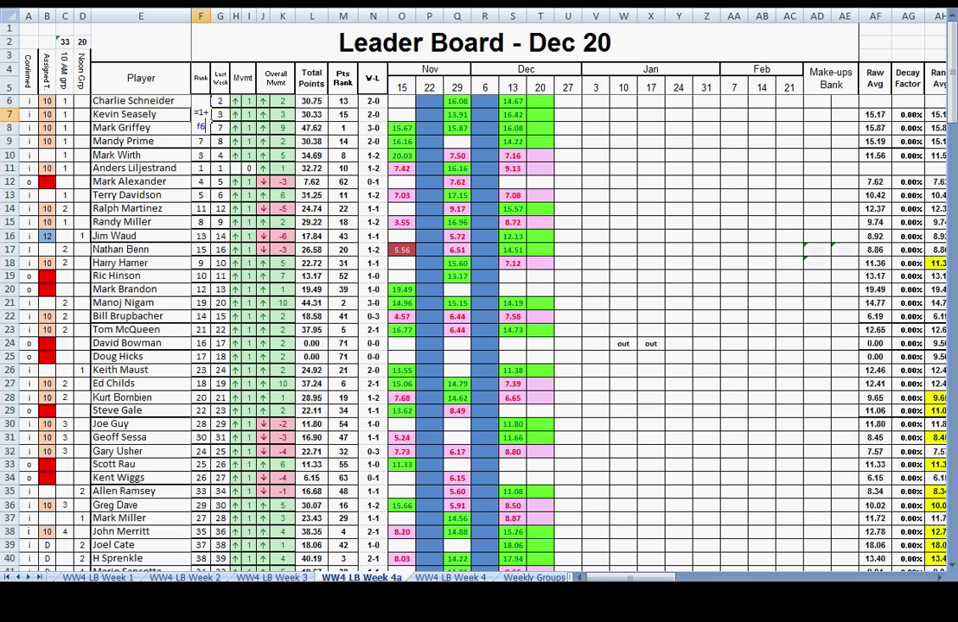
{"action": "key", "text": "Return"}
{"action": "left_click_drag", "start_coordinate": [201, 114], "coordinate": [204, 563]}
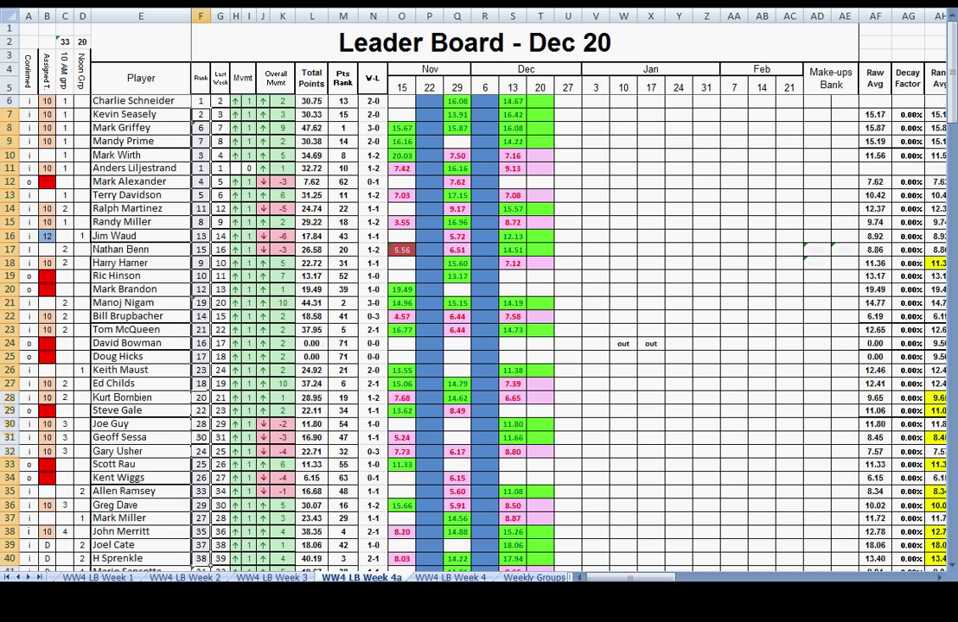
{"action": "scroll", "coordinate": [475, 333], "scroll_direction": "down", "scroll_amount": 20}
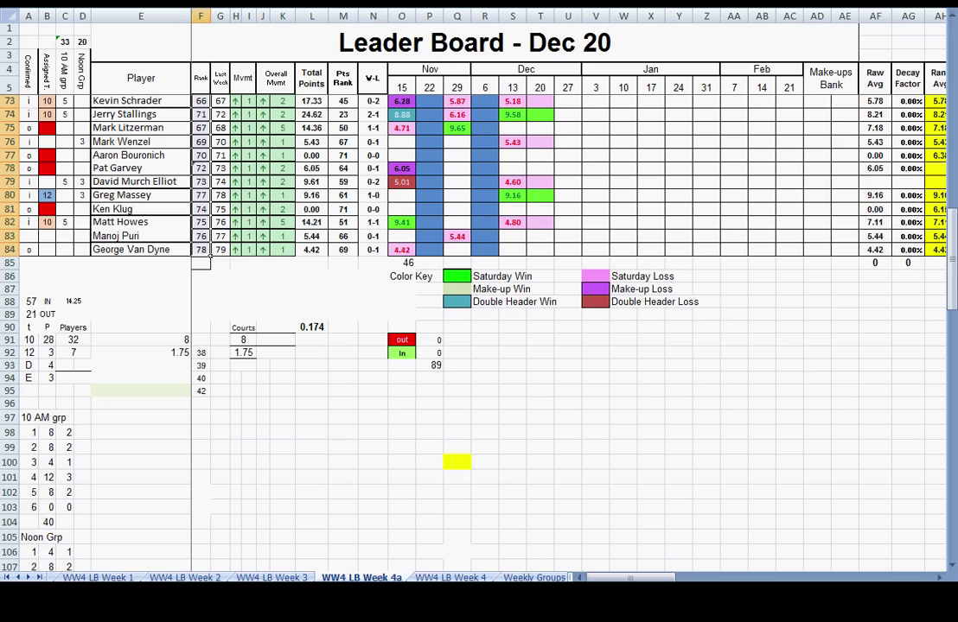
{"action": "scroll", "coordinate": [210, 257], "scroll_direction": "up", "scroll_amount": 9}
{"action": "scroll", "coordinate": [209, 257], "scroll_direction": "up", "scroll_amount": 13}
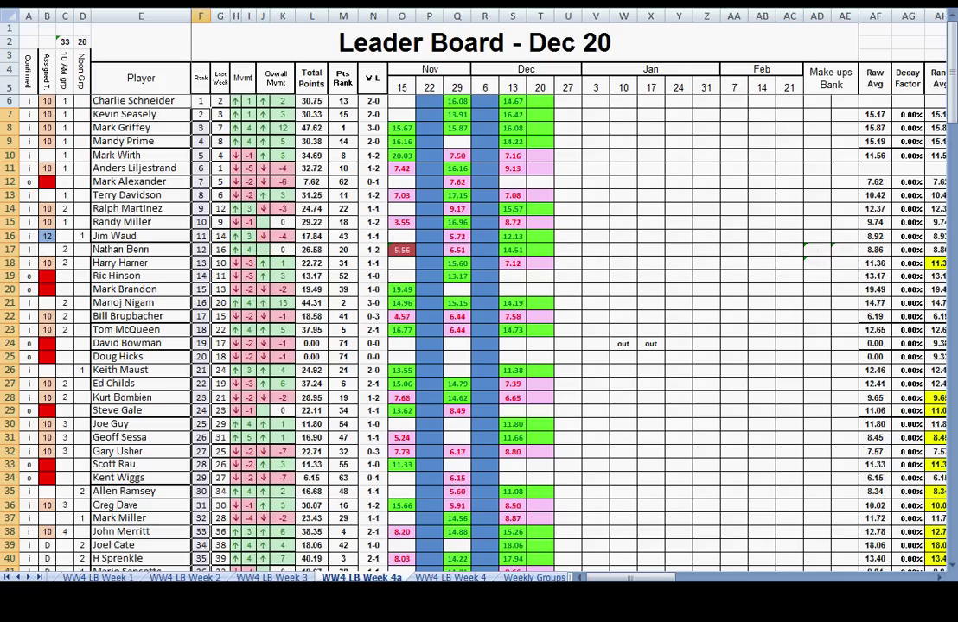
Review the Overall Mvmt column for the players who climbed most, and check the Pts Rank of the player in row 40
{"action": "left_click", "coordinate": [292, 129]}
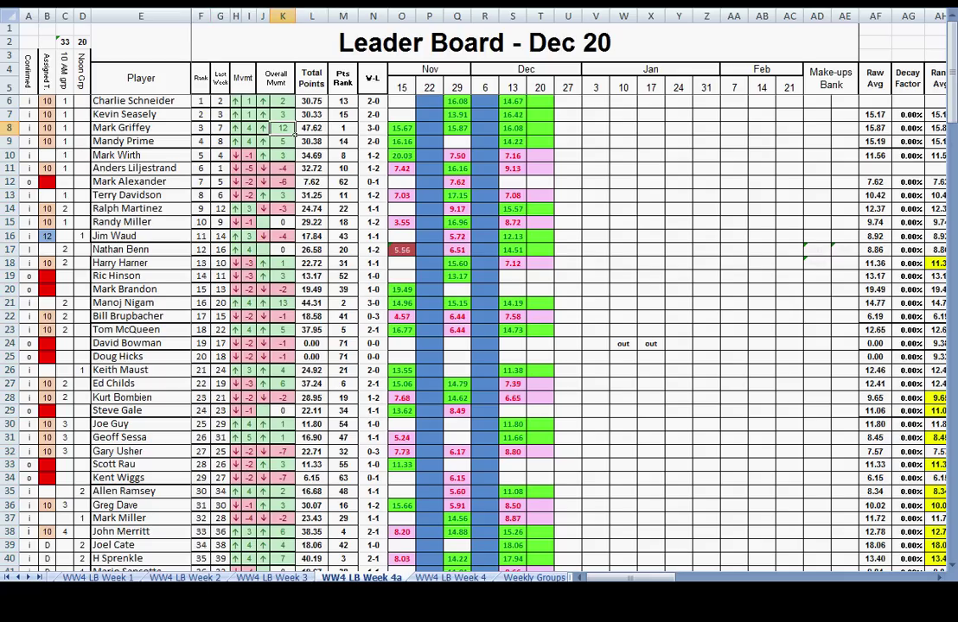
{"action": "scroll", "coordinate": [295, 130], "scroll_direction": "down", "scroll_amount": 5}
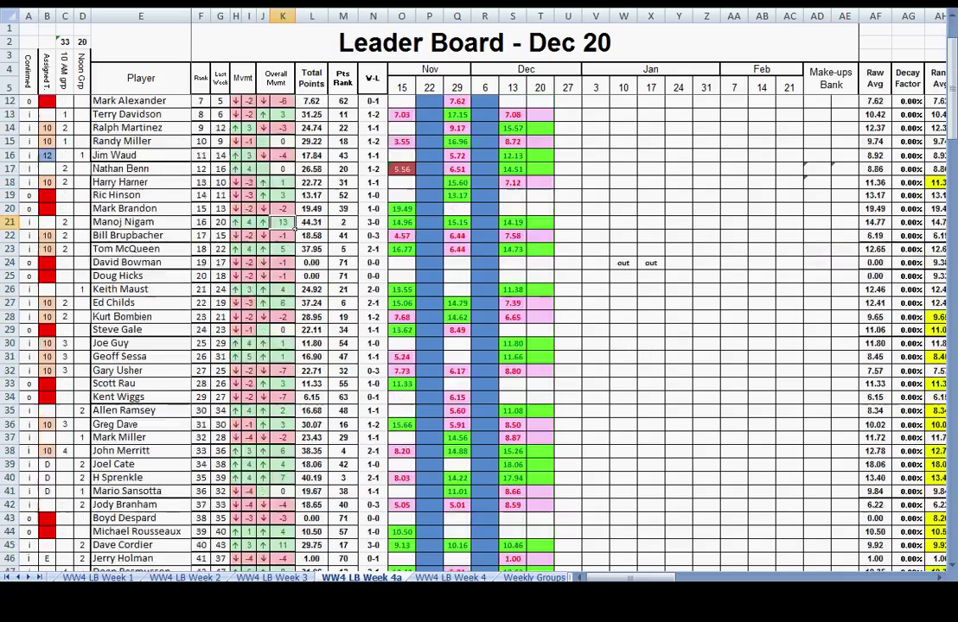
{"action": "scroll", "coordinate": [296, 109], "scroll_direction": "down", "scroll_amount": 6}
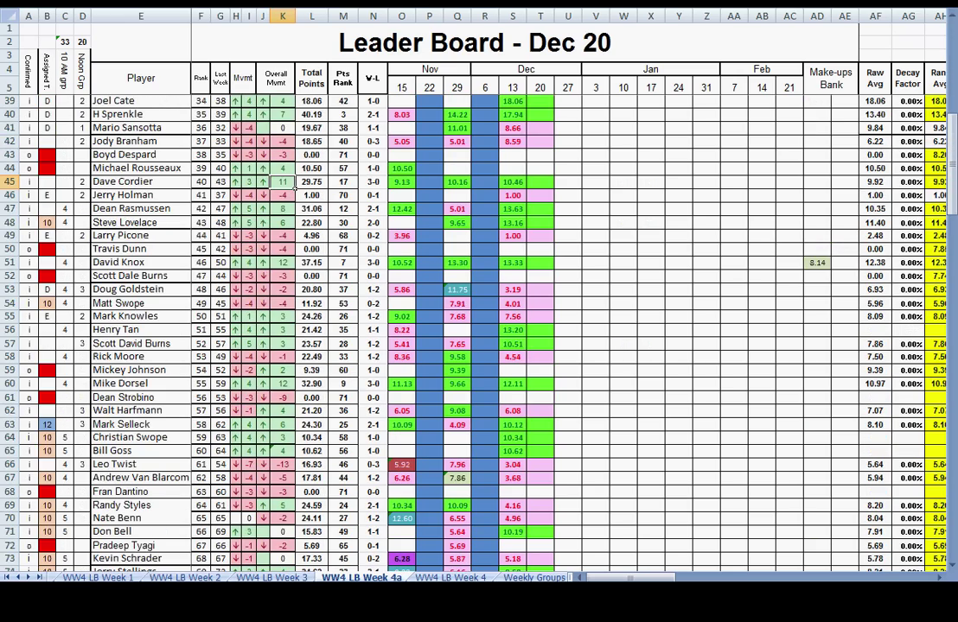
{"action": "scroll", "coordinate": [296, 181], "scroll_direction": "down", "scroll_amount": 3}
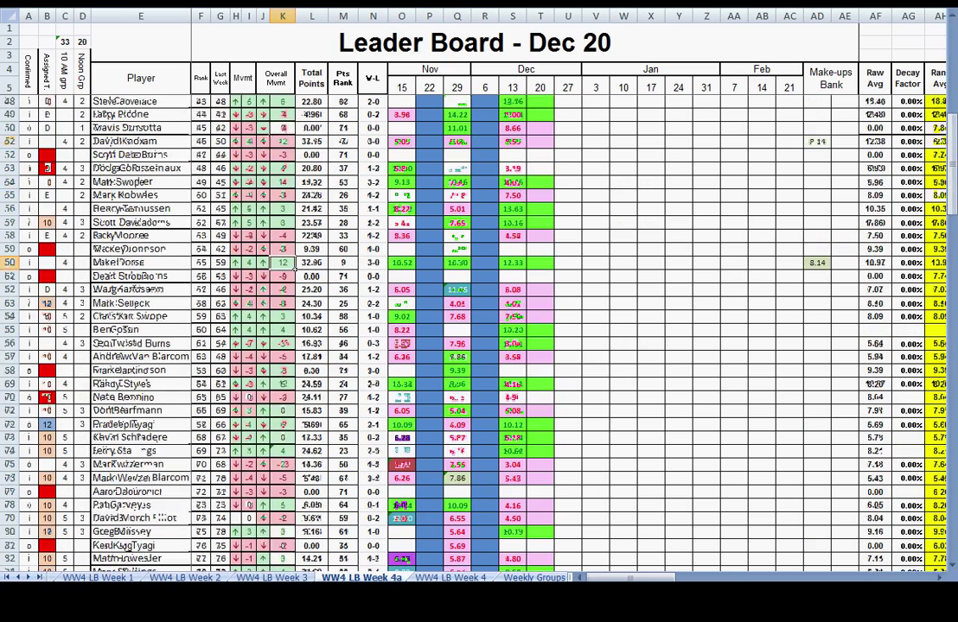
{"action": "scroll", "coordinate": [296, 148], "scroll_direction": "down", "scroll_amount": 3}
{"action": "scroll", "coordinate": [295, 148], "scroll_direction": "up", "scroll_amount": 16}
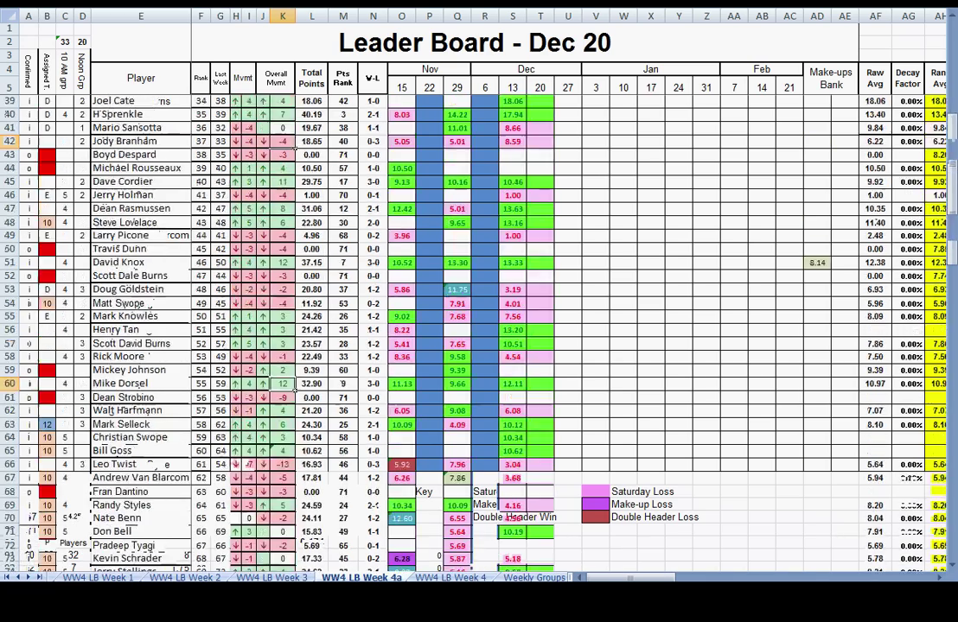
{"action": "scroll", "coordinate": [296, 149], "scroll_direction": "up", "scroll_amount": 1}
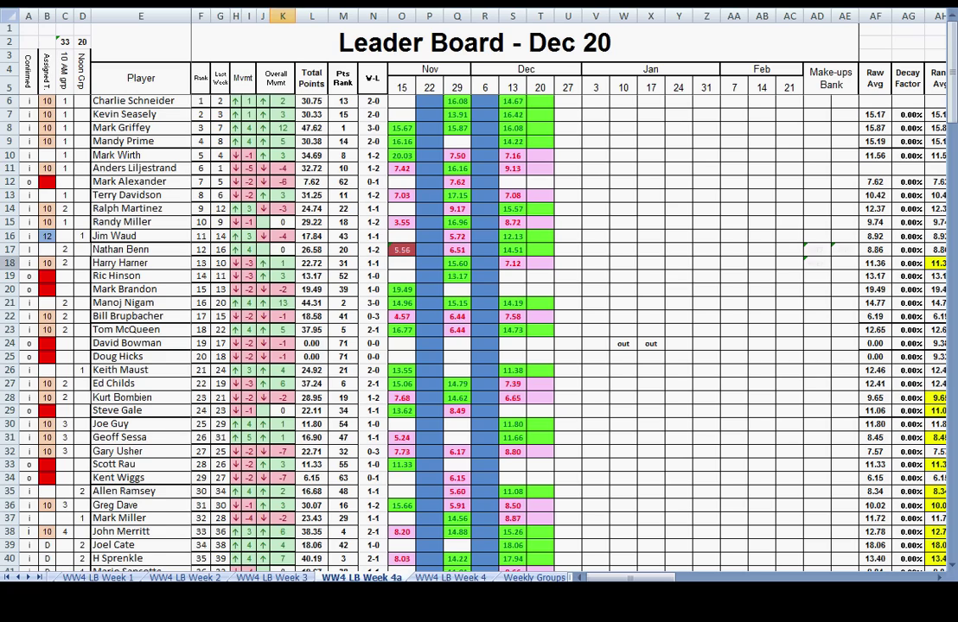
{"action": "scroll", "coordinate": [475, 337], "scroll_direction": "down", "scroll_amount": 7}
{"action": "scroll", "coordinate": [475, 337], "scroll_direction": "down", "scroll_amount": 5}
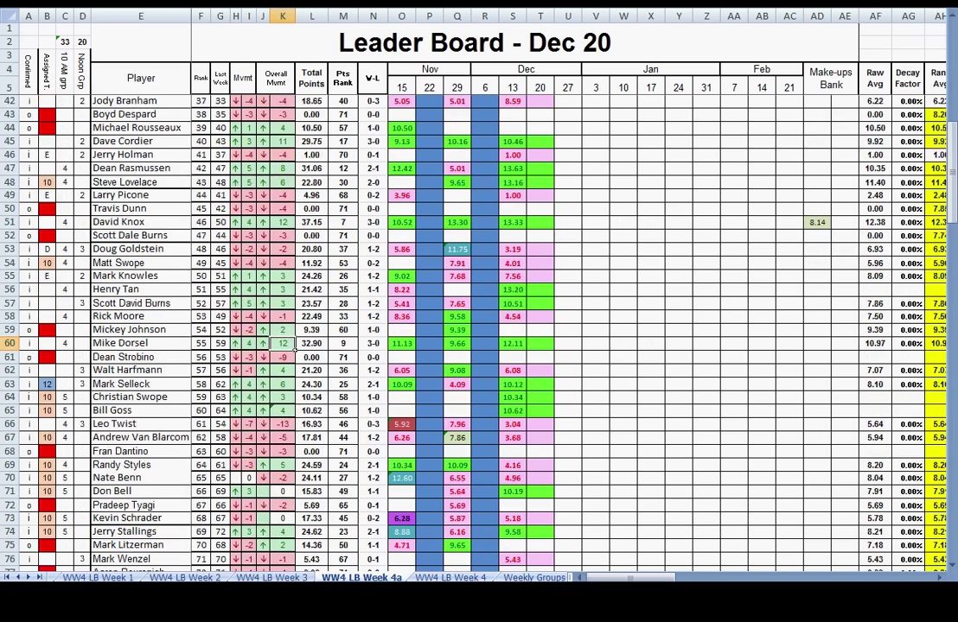
{"action": "scroll", "coordinate": [475, 337], "scroll_direction": "up", "scroll_amount": 3}
{"action": "scroll", "coordinate": [475, 337], "scroll_direction": "up", "scroll_amount": 1}
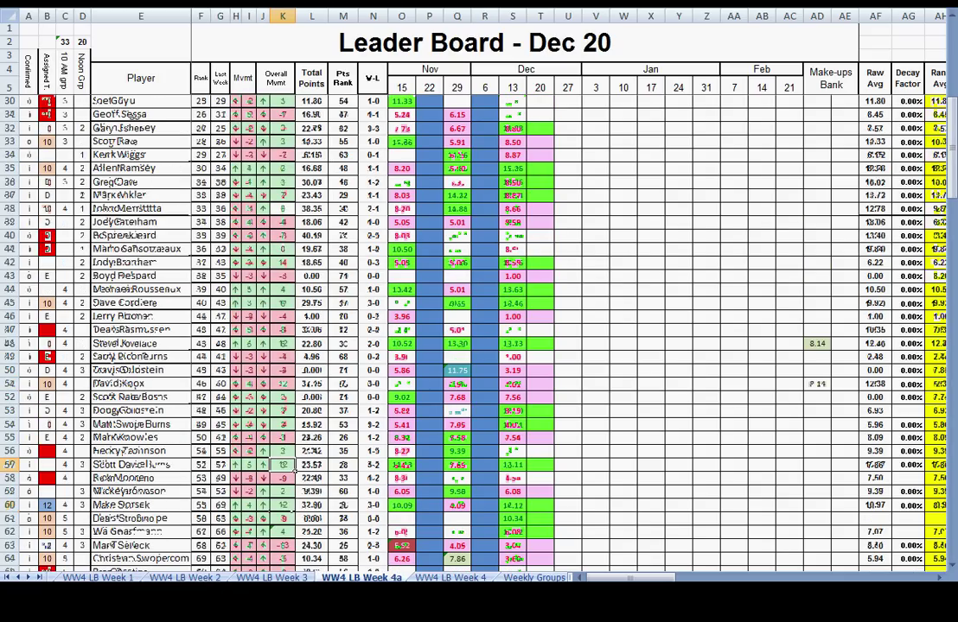
{"action": "scroll", "coordinate": [475, 337], "scroll_direction": "down", "scroll_amount": 1}
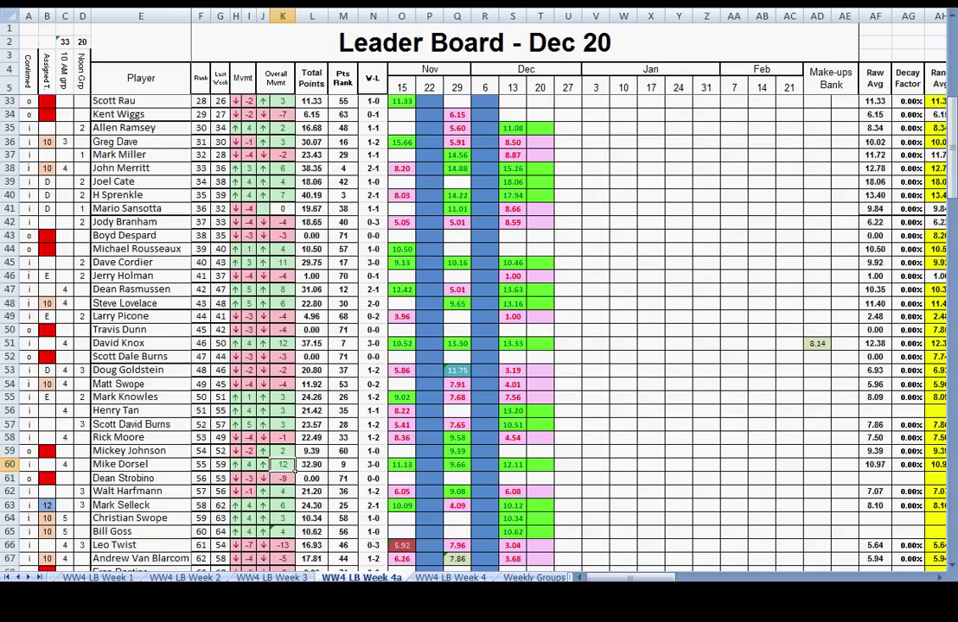
{"action": "left_click", "coordinate": [343, 196]}
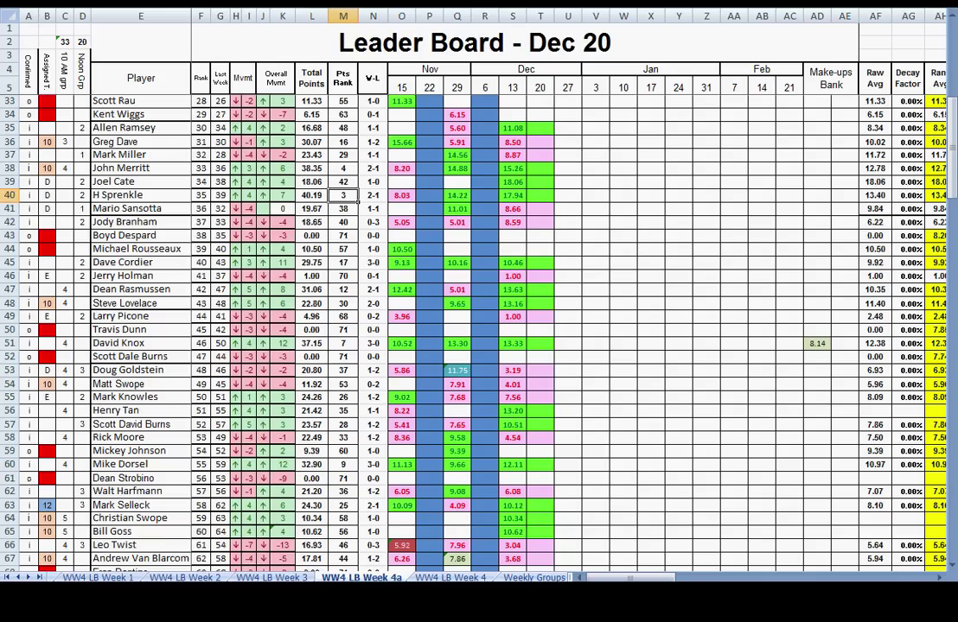